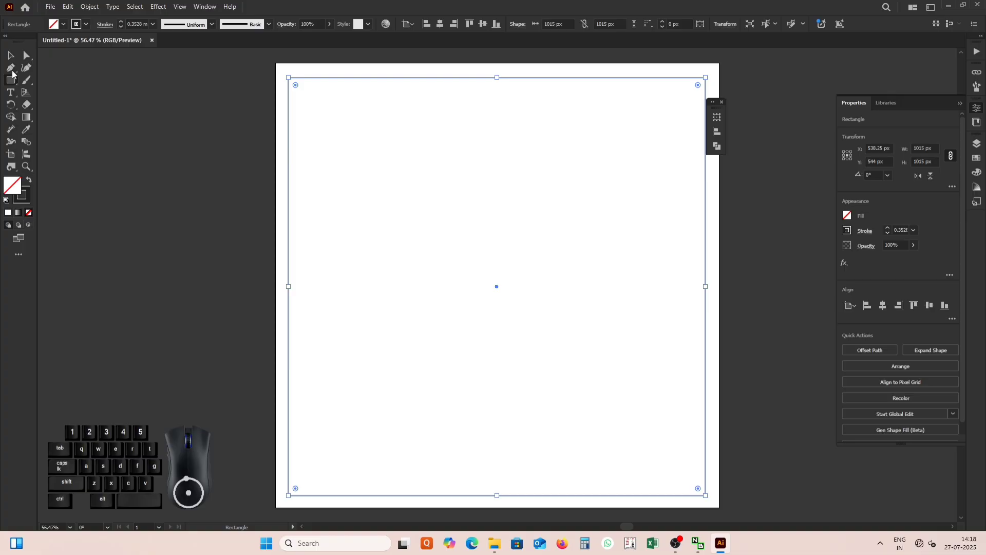
Convert the inset margin square into guides and draw a rectangle about 1078 × 1079 px covering the whole artboard.
left_click(9, 55)
right_click(463, 148)
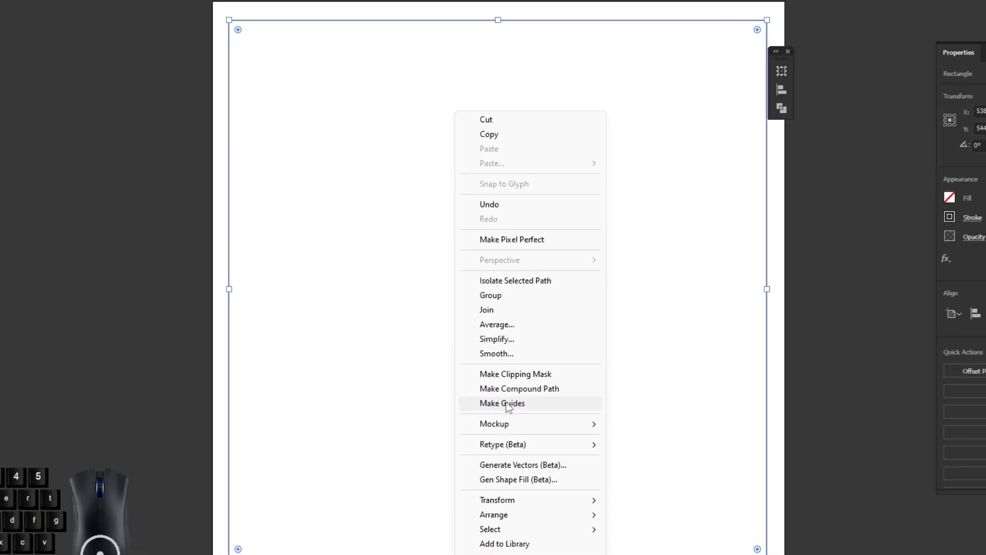
left_click(501, 375)
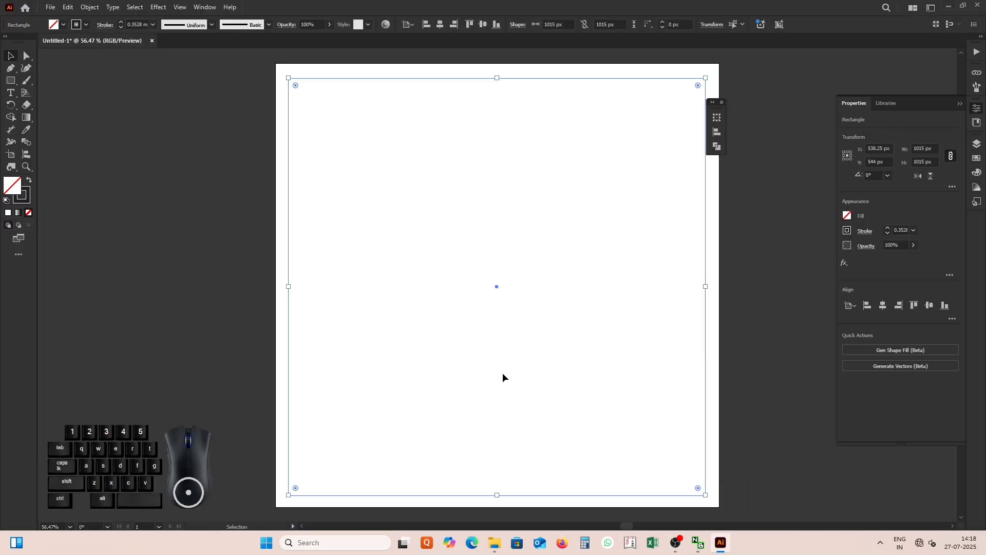
key("m")
left_click_drag(275, 62, 719, 507)
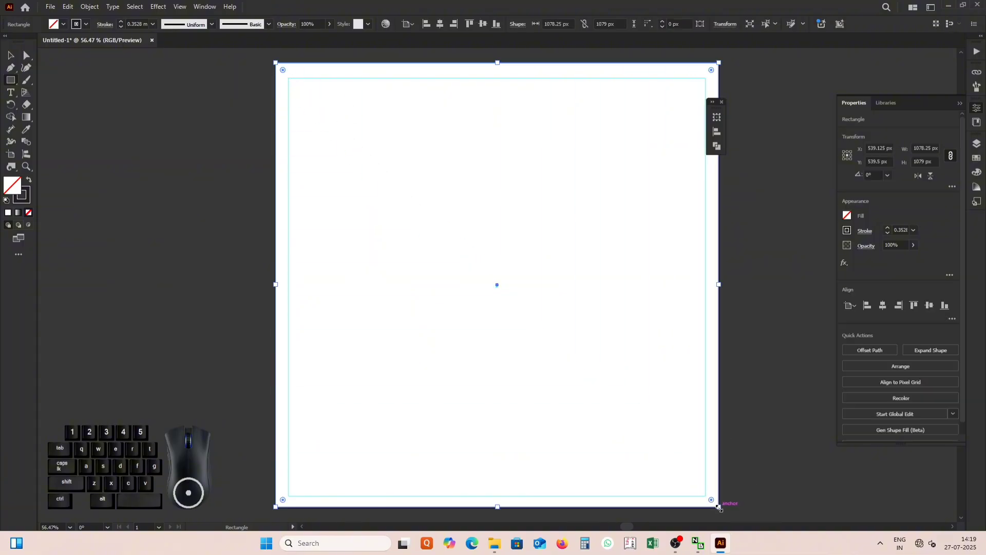
Split the full-artboard rectangle into a grid of 5 rows and 5 columns and convert the cells into guides.
left_click(86, 9)
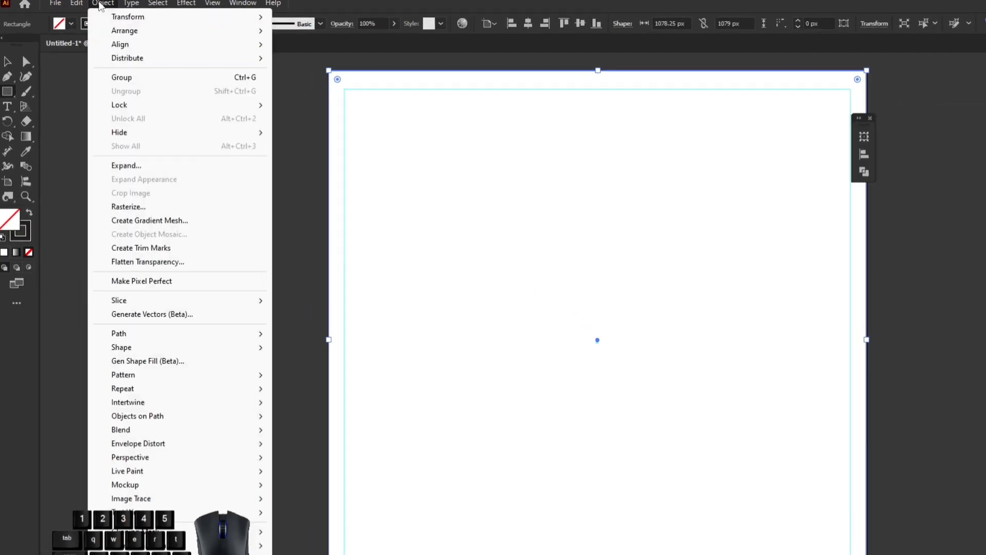
mouse_move(115, 286)
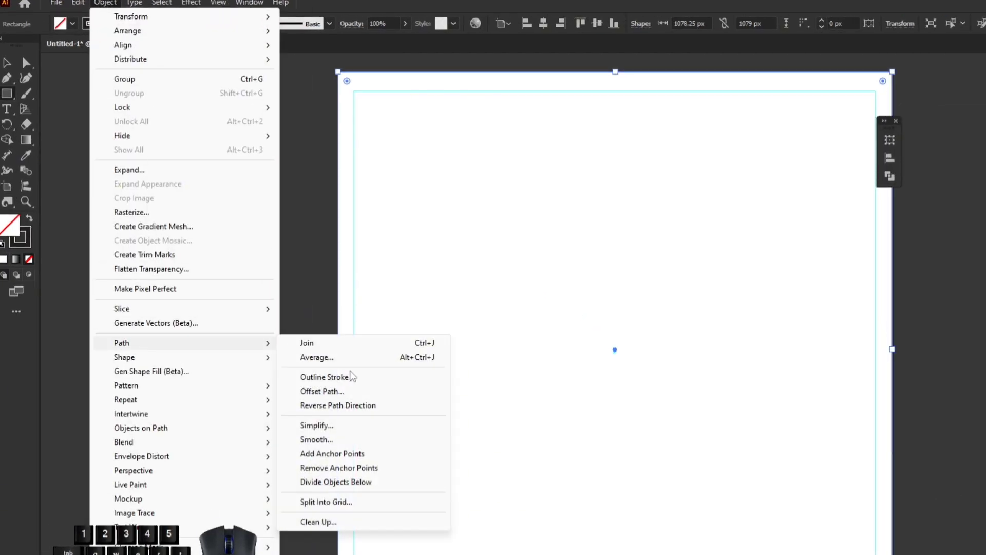
left_click(339, 506)
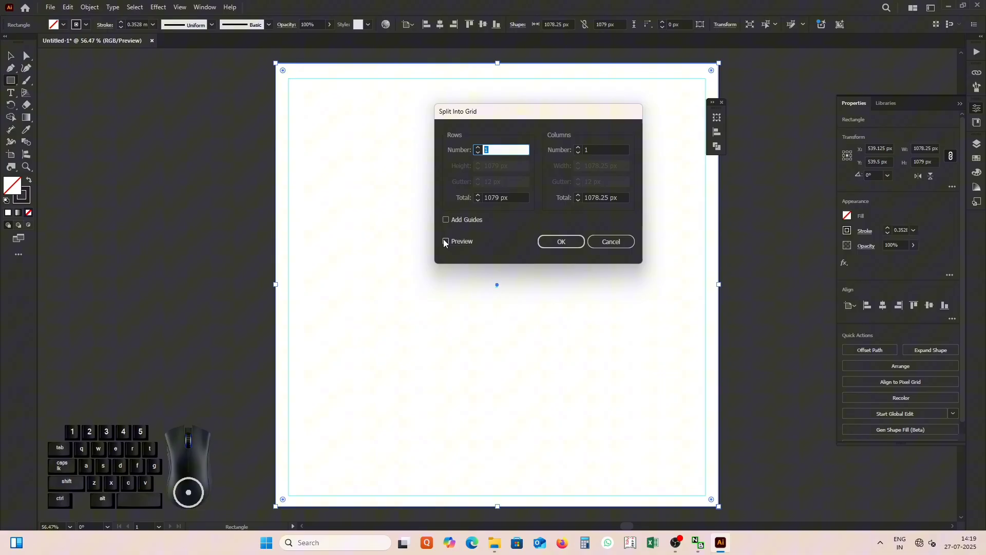
left_click(446, 242)
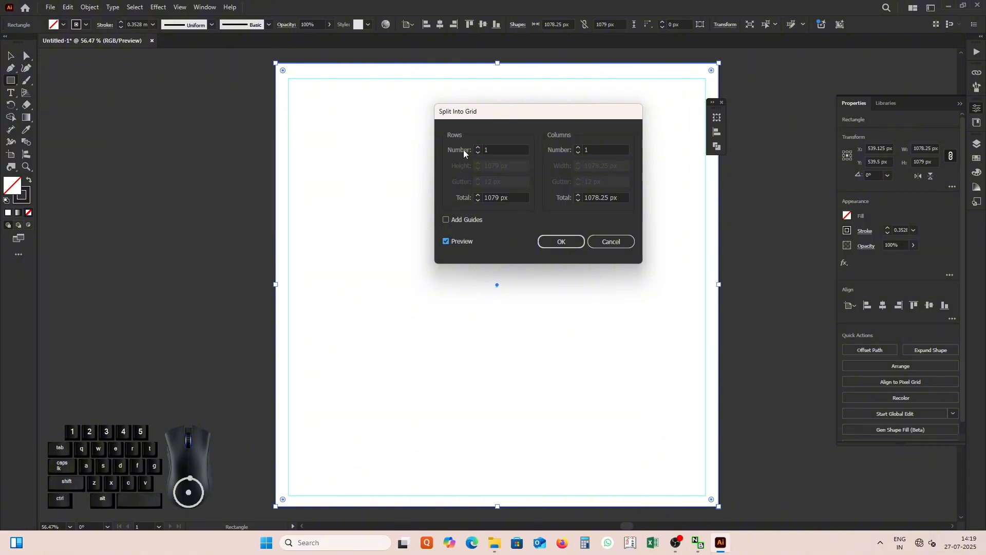
left_click(477, 148)
left_click(477, 148)
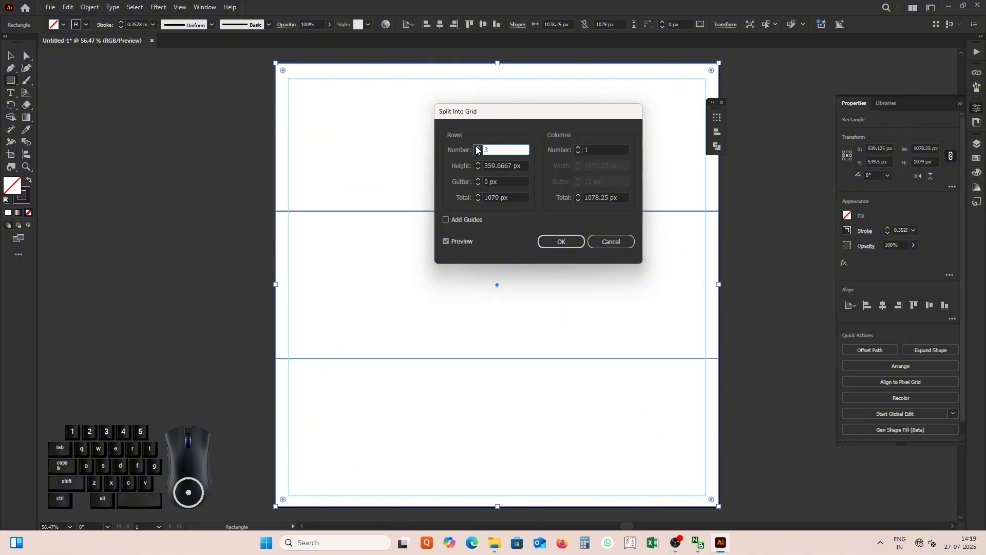
left_click(477, 148)
left_click(477, 148)
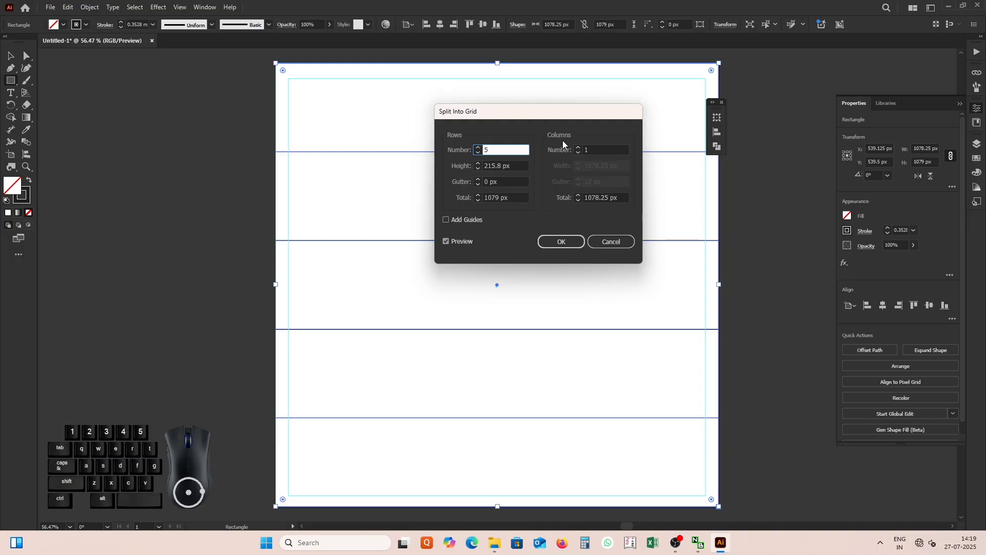
left_click(579, 148)
left_click(579, 147)
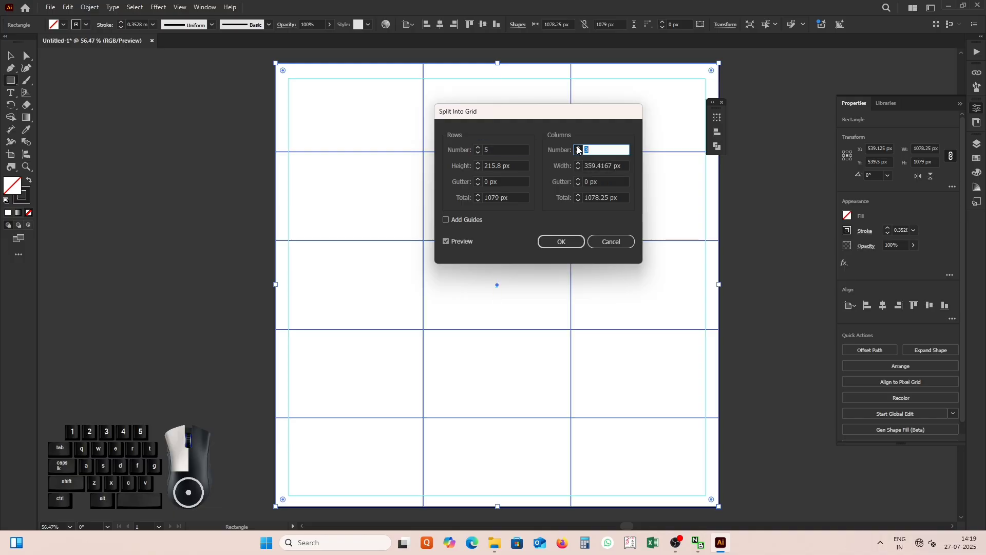
left_click(578, 147)
left_click(578, 148)
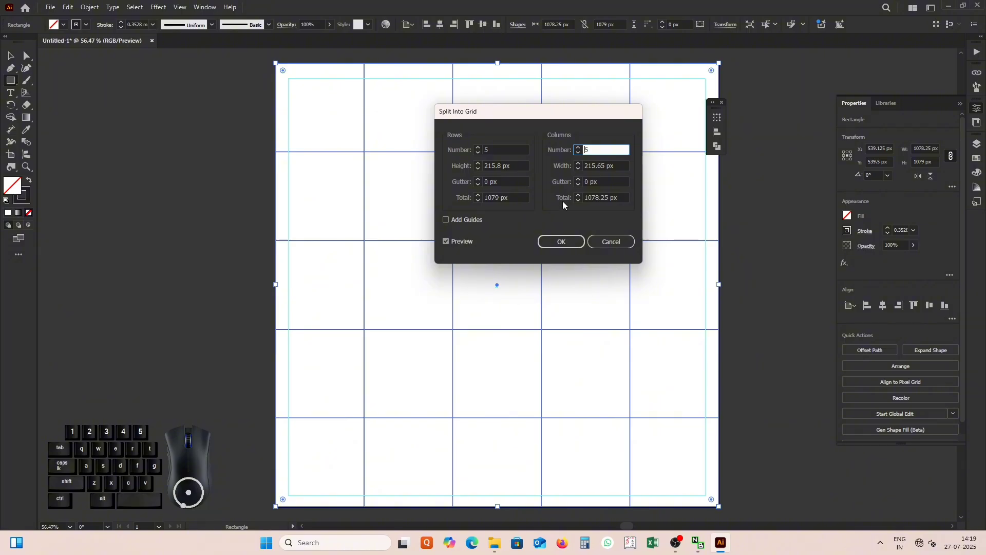
left_click(560, 242)
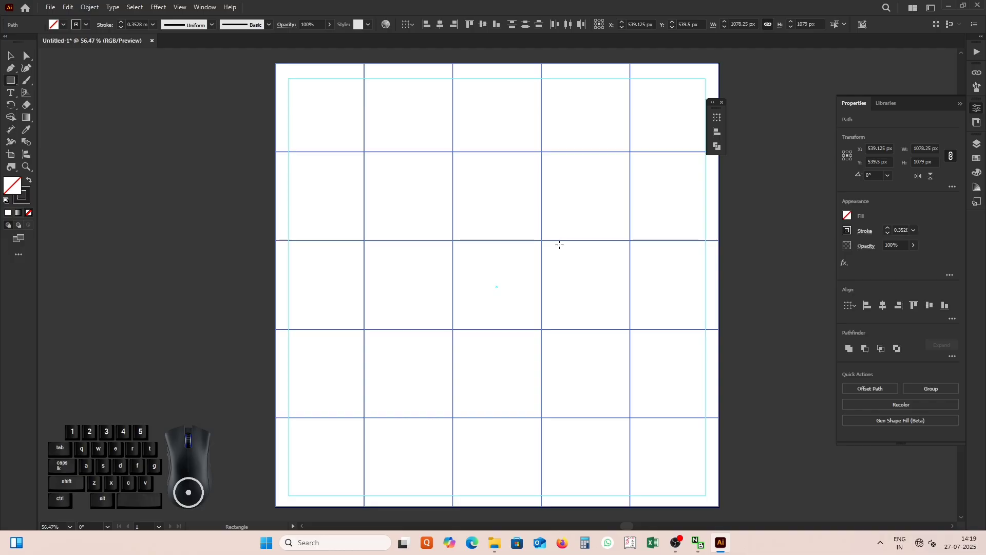
right_click(365, 153)
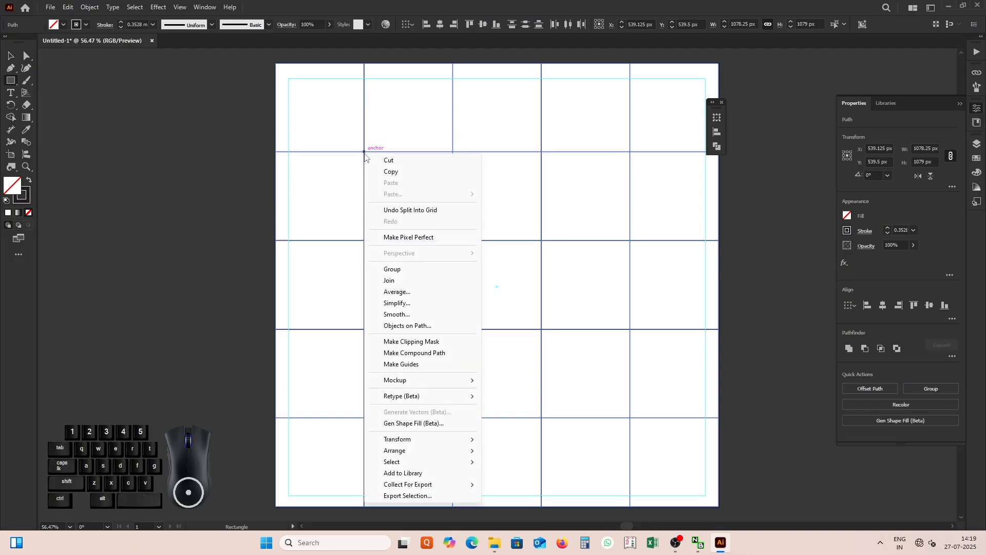
left_click(390, 366)
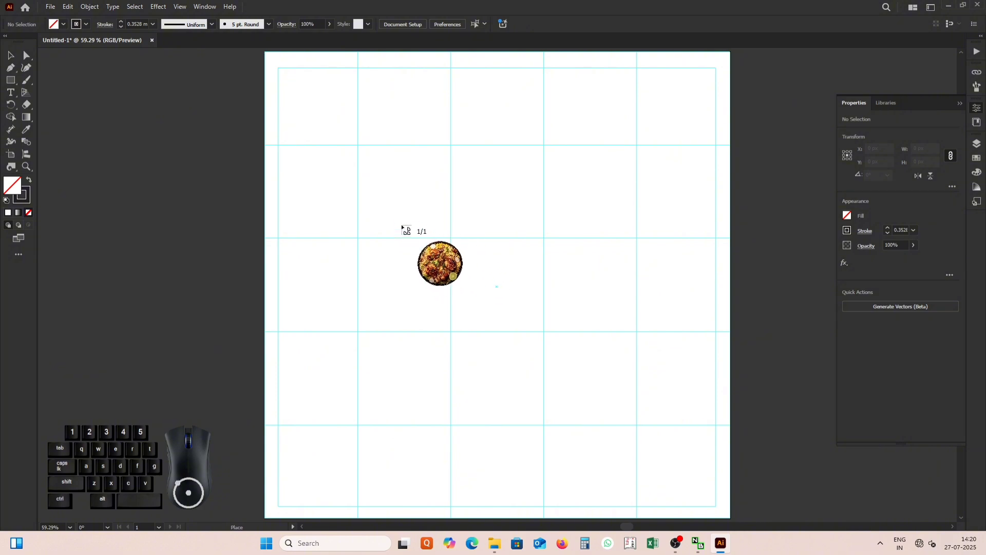
Place biriyani 1.png on the artboard at about 609 × 607 px and centre it horizontally in the lower part.
left_click(395, 206)
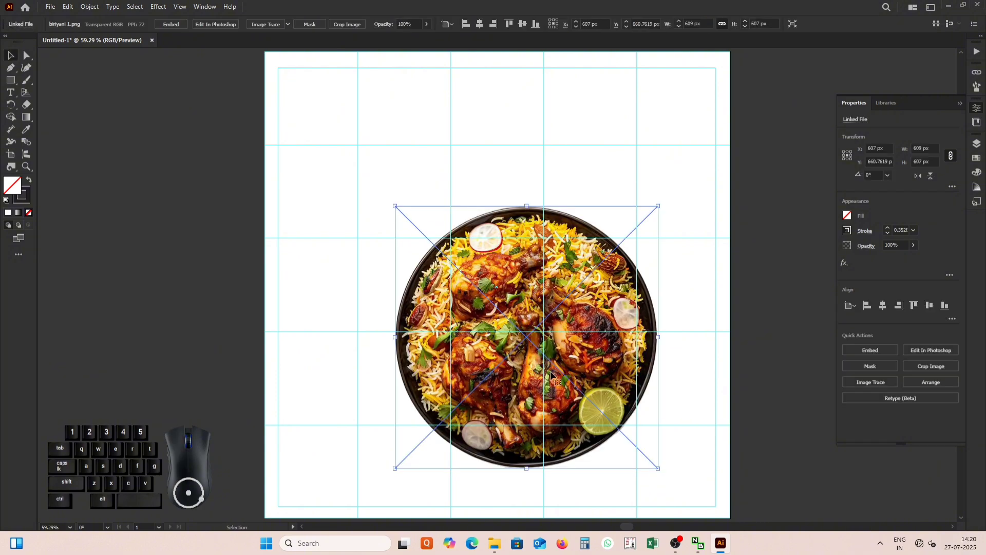
left_click_drag(551, 376, 496, 339)
left_click(211, 282)
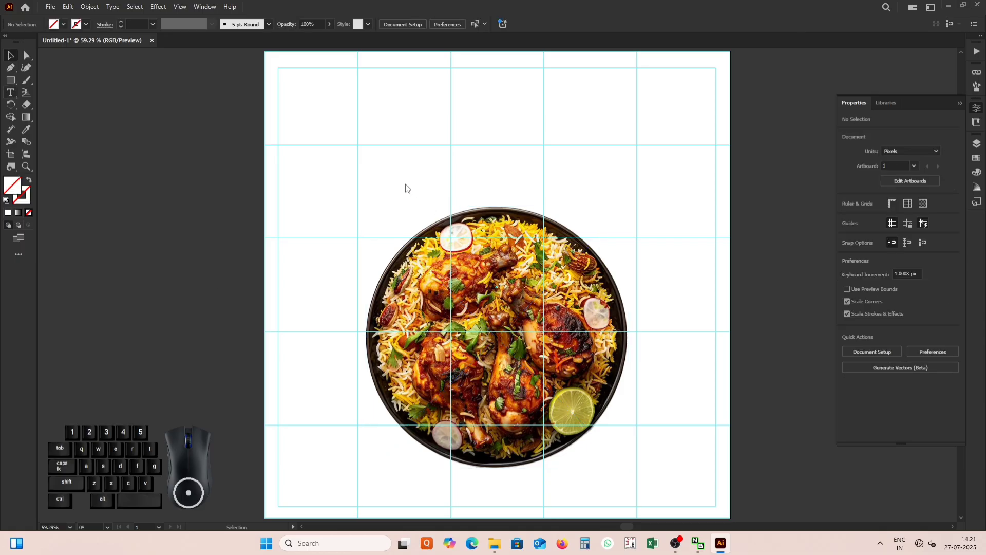
Add the text BIRIYANI above the plate in 72 pt Anton Regular and convert it to outlines.
key("t")
left_click(375, 139)
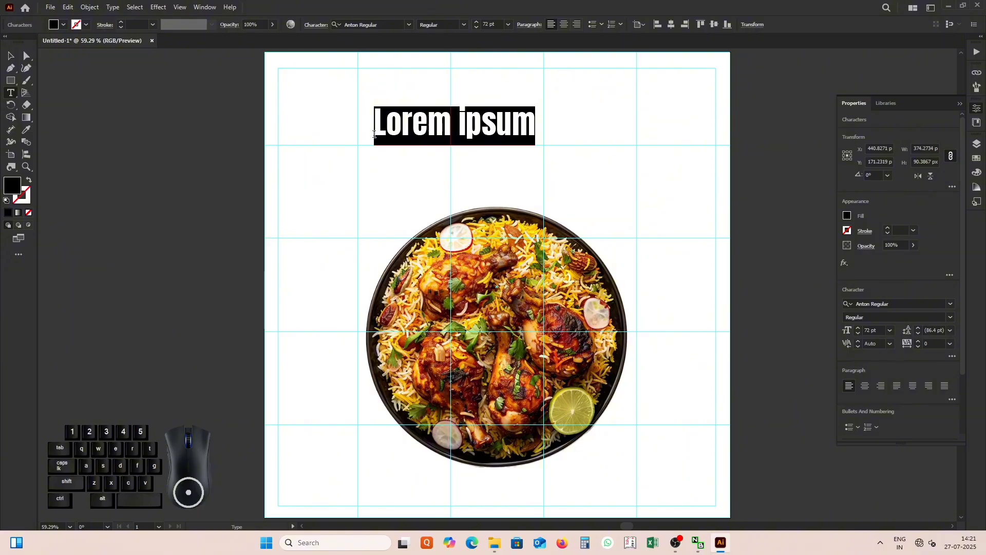
type("BIRIYANI")
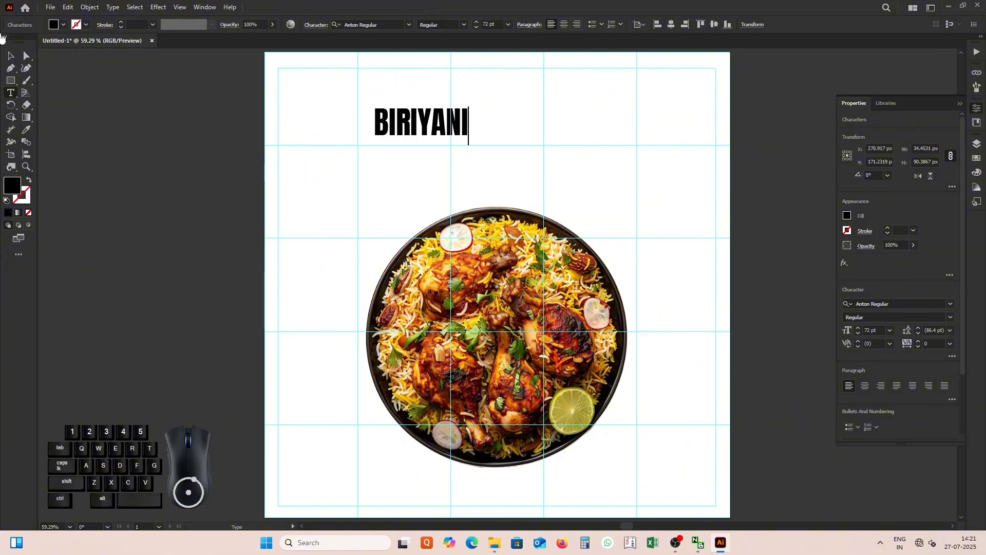
left_click(10, 57)
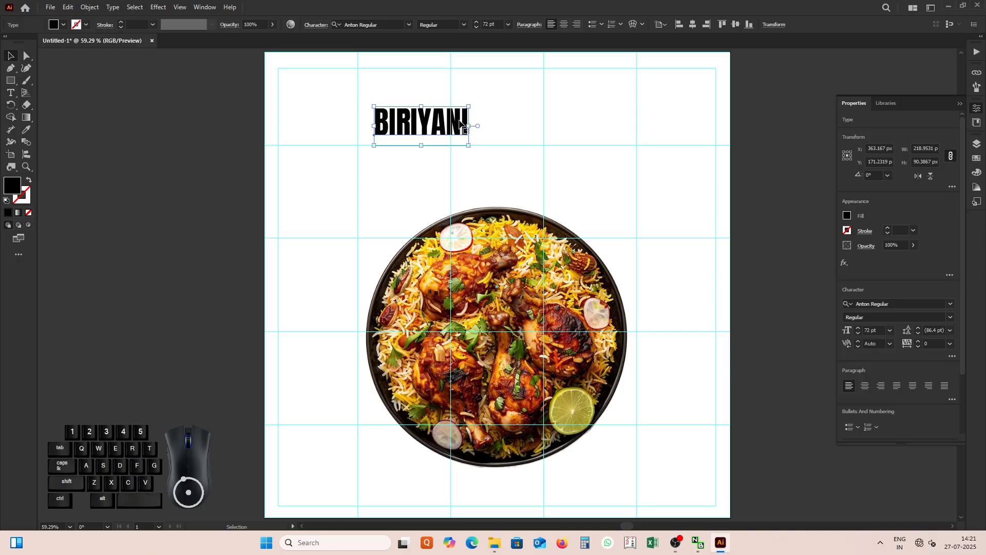
right_click(461, 123)
left_click(513, 259)
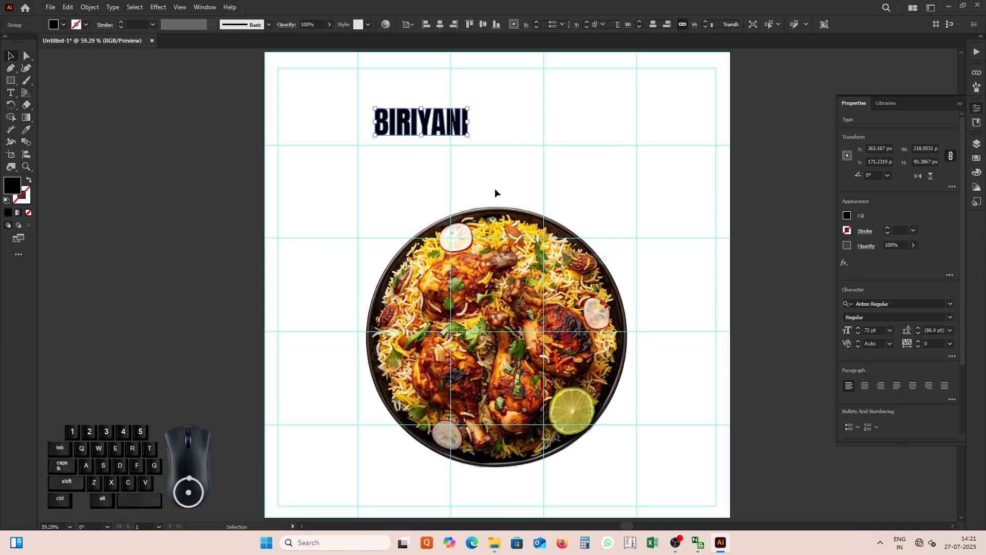
Enlarge the BIRIYANI lettering to about 647 px wide, spanning the three middle grid columns, and position it just above the plate.
left_click_drag(468, 135, 646, 254)
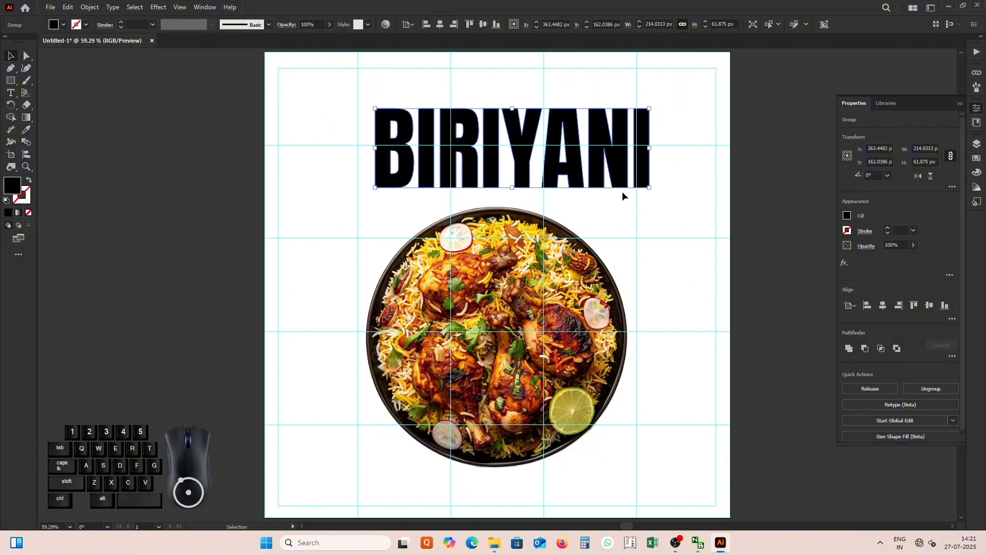
left_click_drag(620, 184, 638, 197)
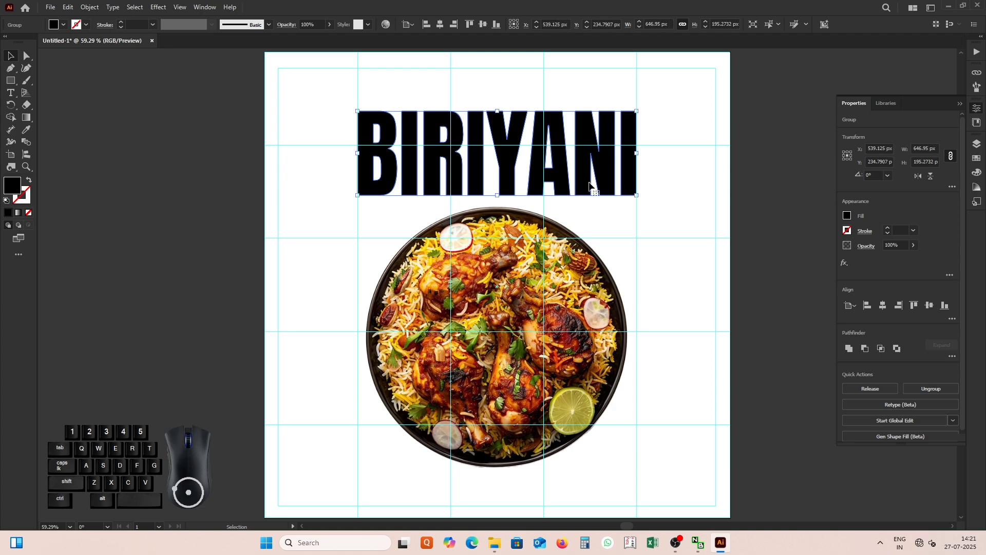
left_click_drag(564, 171, 564, 180)
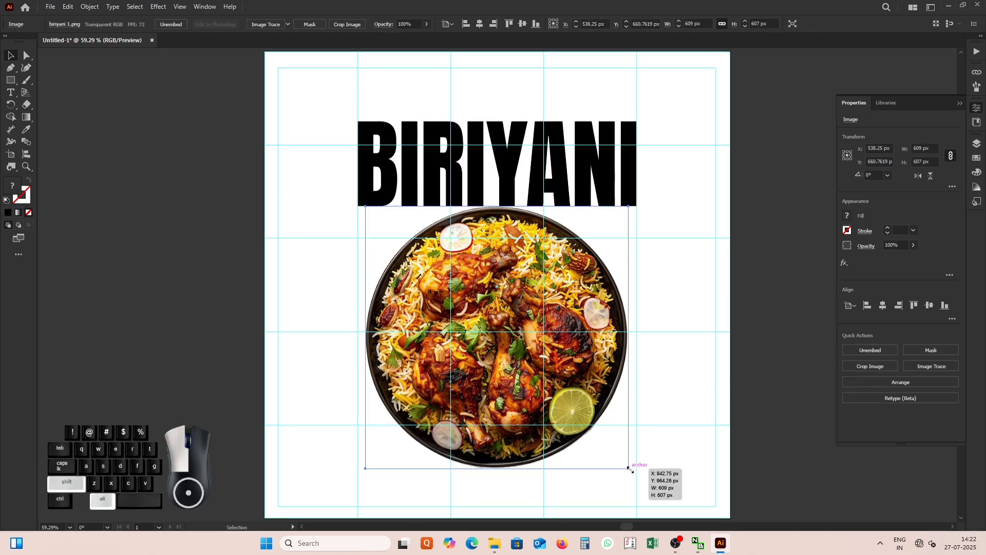
Enlarge the plate image to about 642 px wide, move it directly beneath the lettering, and lock it.
left_click_drag(629, 468, 636, 476)
left_click_drag(506, 354, 507, 366)
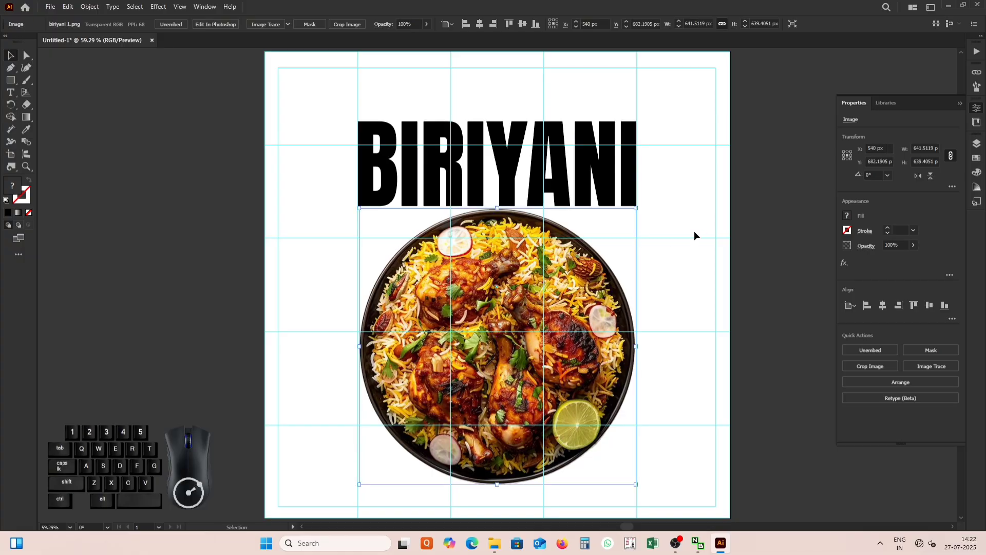
left_click(746, 230)
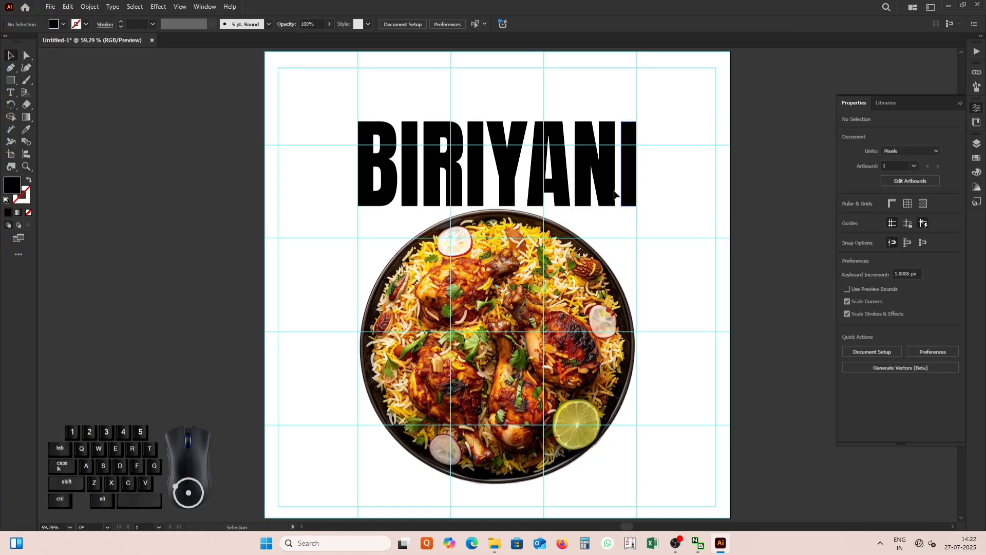
left_click(541, 265)
key("ctrl+shift+a")
Ungroup the outlined BIRIYANI lettering into separate letters.
left_click(507, 193)
right_click(507, 194)
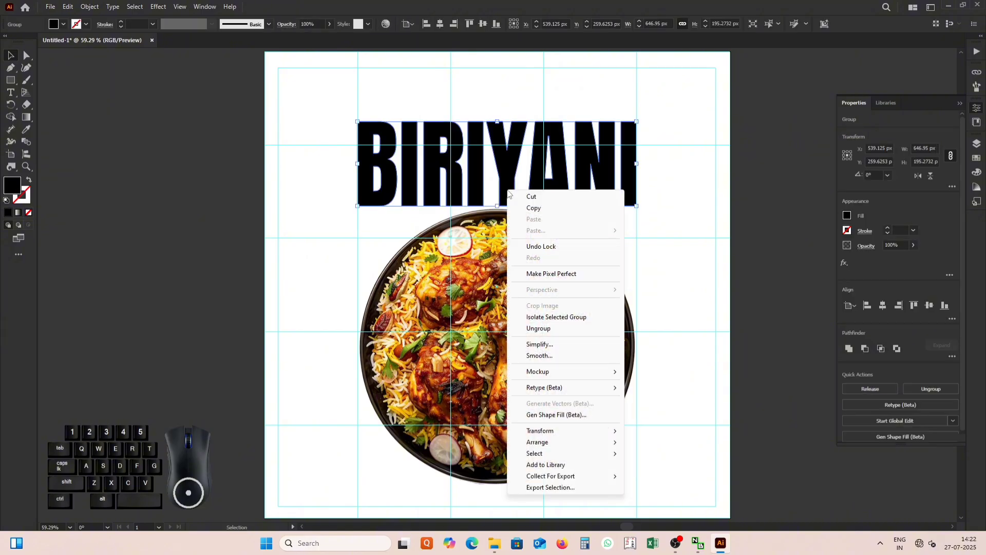
left_click(499, 167)
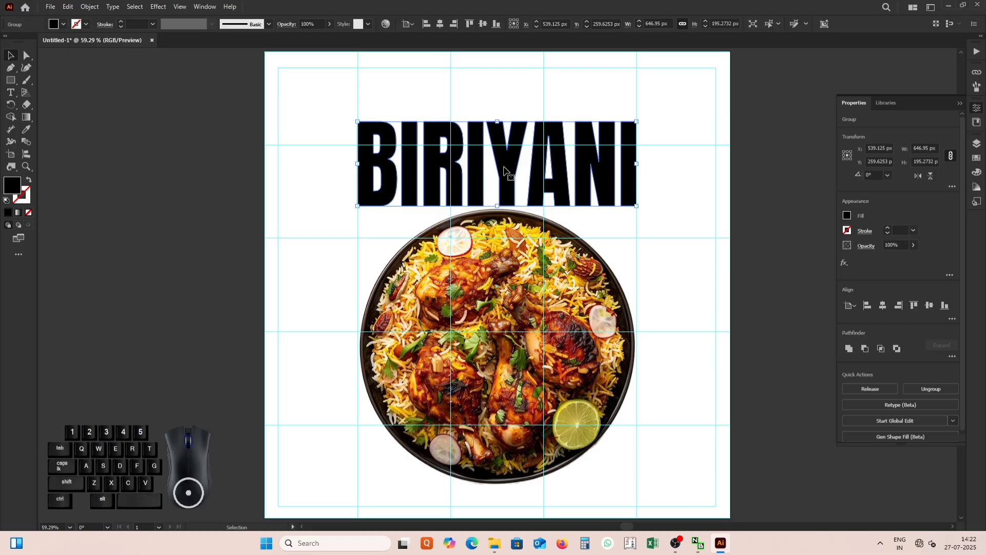
right_click(362, 156)
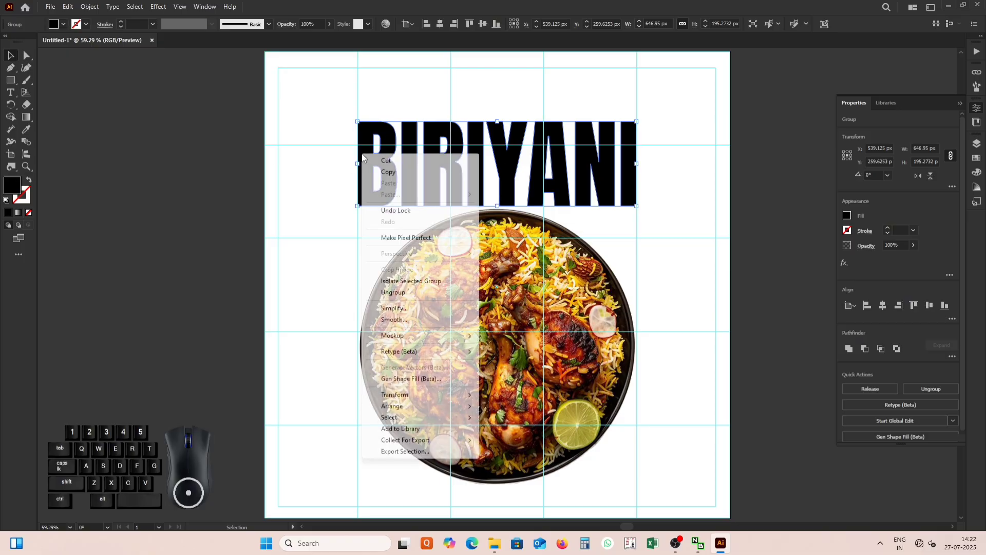
left_click(393, 292)
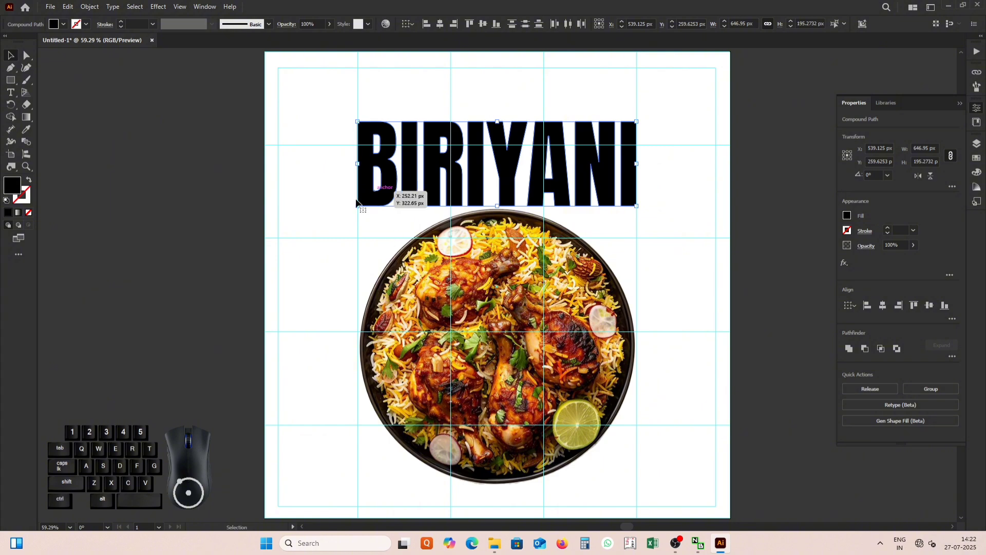
left_click(196, 213)
Stretch the lower anchor points of the letter B down beside the plate's left rim, making the letter about 468 px tall.
left_click(394, 184)
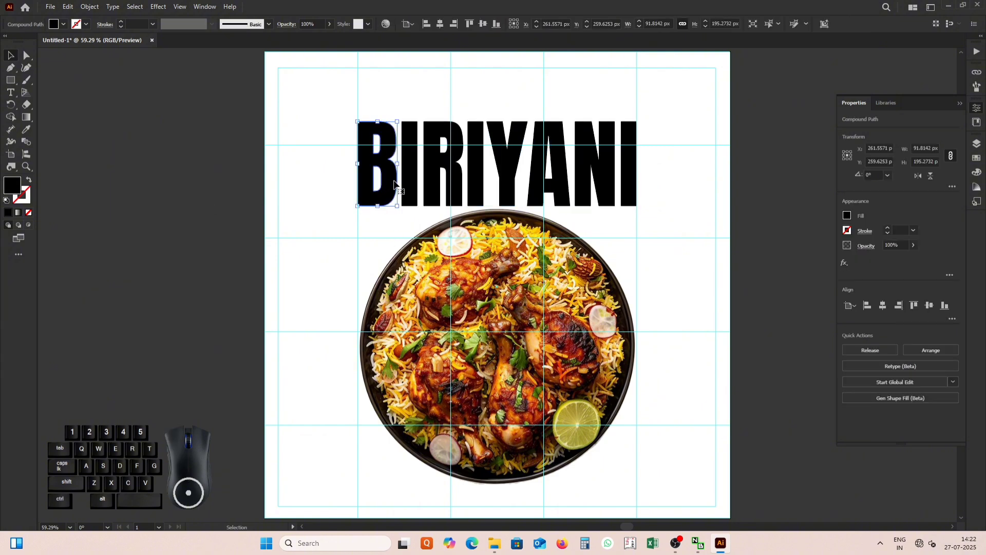
left_click(27, 55)
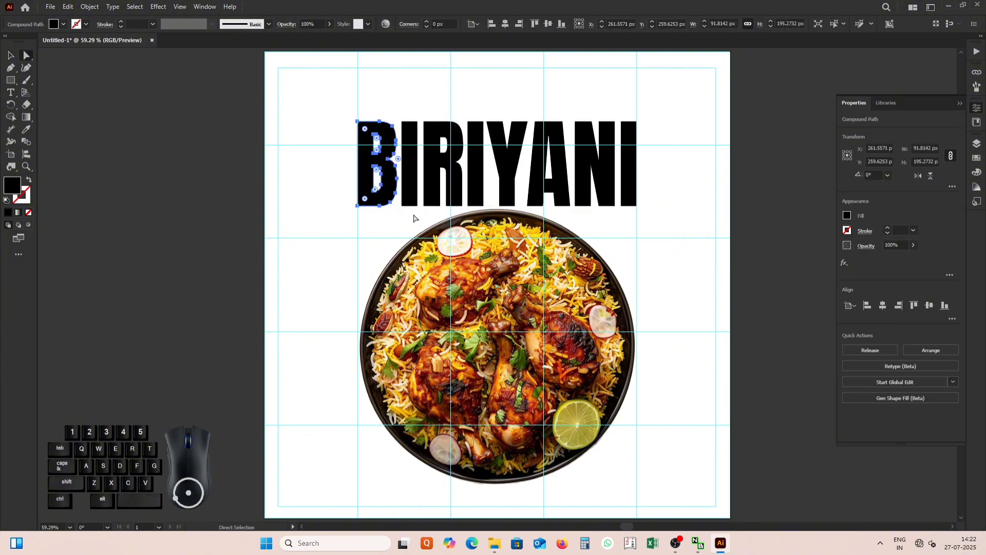
scroll(388, 192, "up", 1)
scroll(389, 193, "down", 1)
scroll(389, 192, "up", 3)
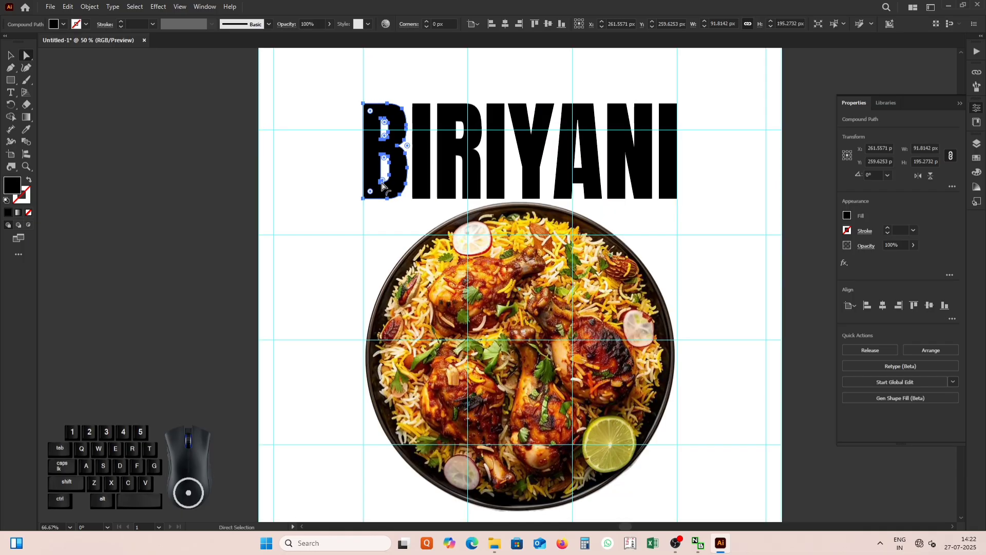
left_click_drag(344, 163, 343, 158)
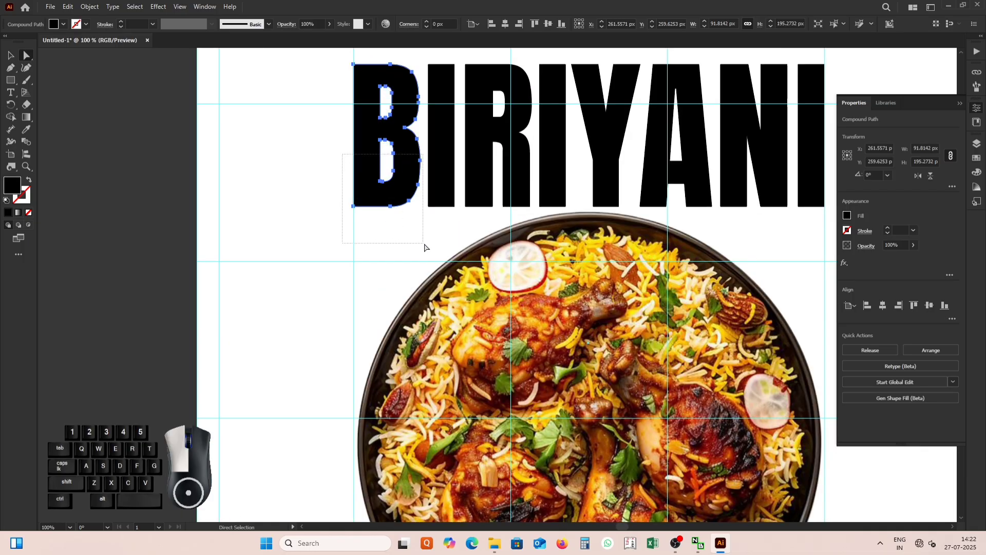
left_click_drag(424, 247, 425, 246)
left_click_drag(391, 206, 396, 311)
left_click_drag(354, 296, 354, 404)
Adjust the anchor points on the B's lower right edge to follow the plate rim, rounding the corner to about 220 px.
left_click(354, 311)
left_click(409, 290)
scroll(409, 290, "up", 3)
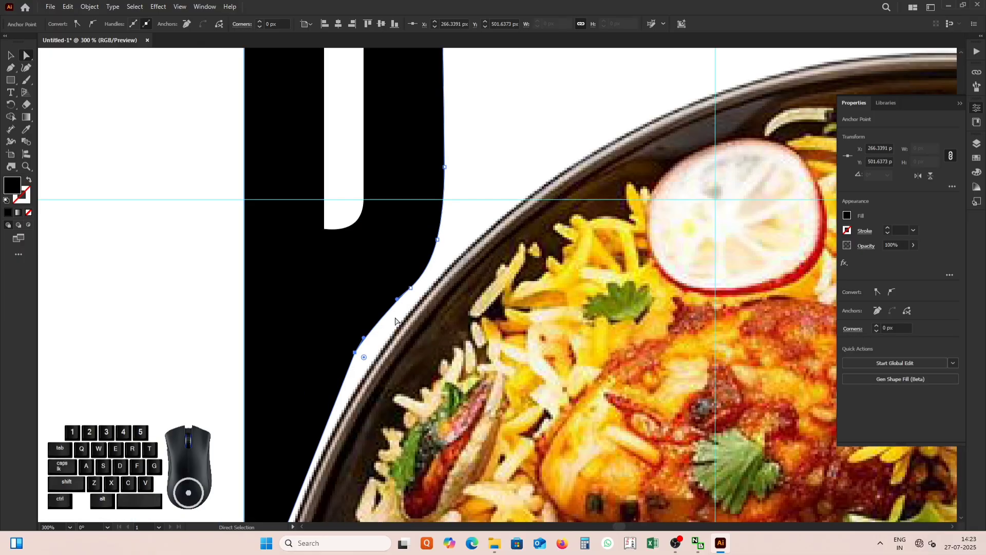
left_click_drag(410, 290, 418, 281)
left_click_drag(437, 240, 436, 235)
left_click(355, 352)
left_click_drag(362, 356, 714, 506)
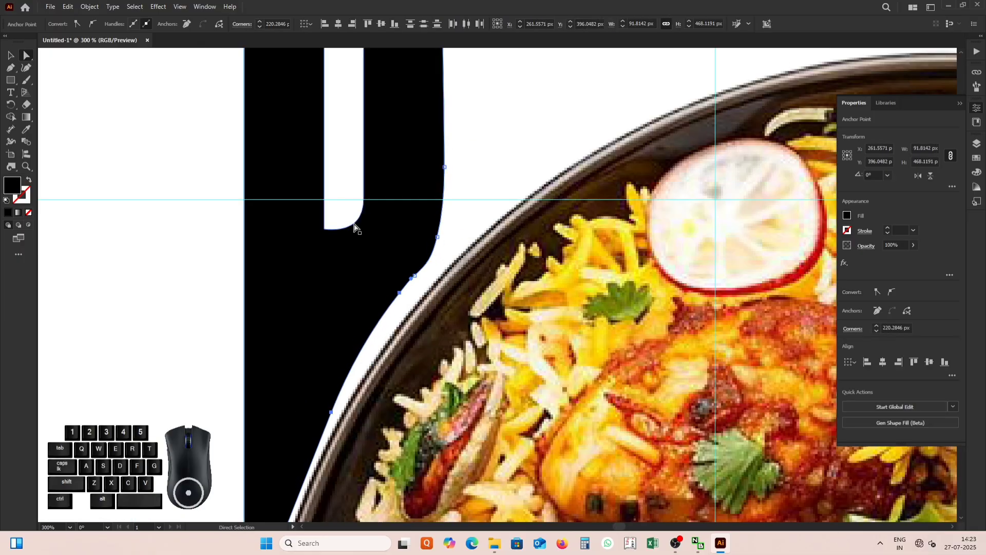
Pull the lower corner of the B's inner opening down into a long tapered curve that follows the letter's outline.
left_click(331, 229)
left_click(325, 230, "shift")
left_click_drag(324, 230, 324, 288)
left_click_drag(324, 289, 357, 229)
scroll(339, 285, "up", 3)
left_click_drag(322, 314, 337, 319)
scroll(341, 325, "down", 7)
key("v")
left_click(350, 386)
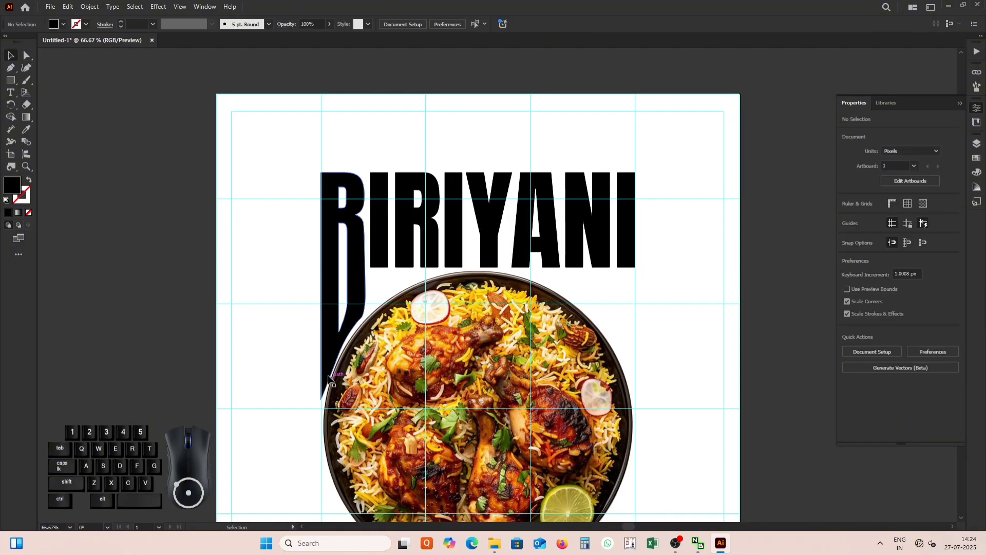
Refine the B's lower right edge along the plate rim with the Curvature tool, undoing the last adjustment.
left_click(328, 379)
scroll(331, 375, "up", 4)
key("shift+grave")
left_click_drag(343, 340, 340, 342)
left_click_drag(401, 233, 414, 225)
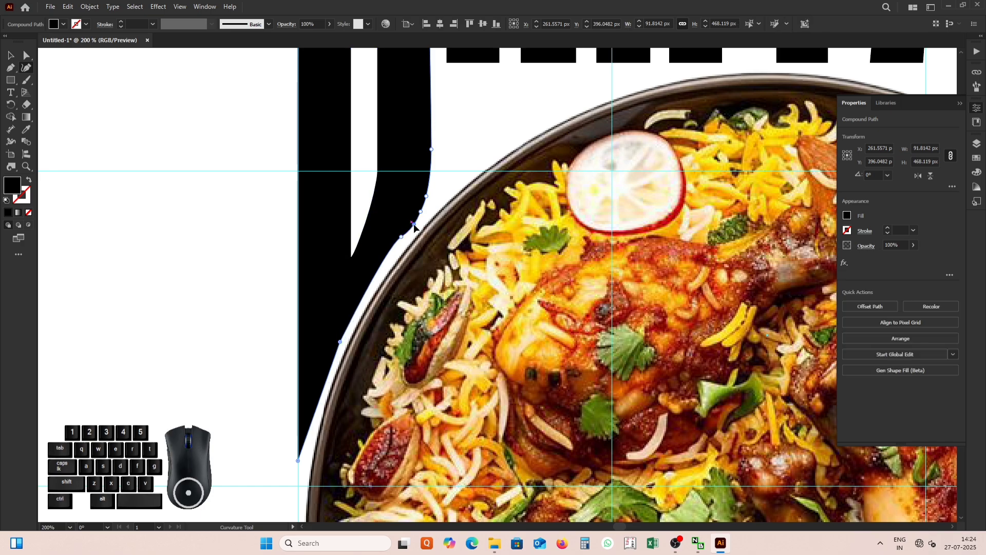
left_click(406, 231)
key("ctrl+z")
left_click(11, 56)
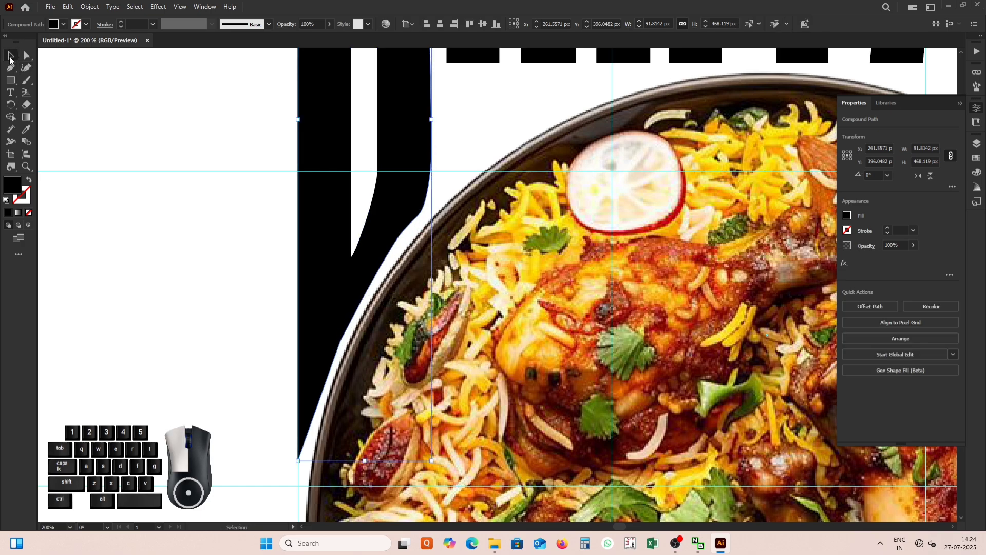
Stretch the lower anchor points of the first I and the R down to follow the plate's upper rim.
scroll(347, 368, "down", 4)
left_click(301, 273)
scroll(380, 288, "up", 2)
key("a")
left_click(361, 287)
left_click_drag(343, 289, 381, 304)
left_click_drag(374, 295, 428, 312)
left_click(348, 341)
left_click(393, 285)
left_click_drag(423, 305, 423, 314)
left_click_drag(380, 307, 384, 331)
left_click(384, 317)
Fit the lower edges of the middle letters I, Y and A to the plate's upper rim.
left_click_drag(454, 289, 490, 302)
left_click_drag(485, 295, 458, 301)
left_click(459, 299)
left_click_drag(503, 288, 548, 300)
left_click_drag(538, 295, 537, 297)
left_click(538, 297)
left_click_drag(537, 297, 513, 297)
key("ctrl+z")
key("ctrl+z")
left_click(537, 296)
Extend the lower anchor points of the A's outer leg and the N down to follow the plate rim.
scroll(512, 296, "up", 2)
scroll(490, 300, "down", 3)
left_click_drag(574, 304, 583, 306)
left_click_drag(576, 297, 576, 302)
left_click_drag(553, 296, 584, 311)
left_click_drag(577, 302, 627, 325)
left_click(577, 312)
left_click_drag(637, 320, 597, 331)
left_click_drag(626, 325, 627, 339)
left_click_drag(637, 334, 605, 345)
left_click_drag(626, 339, 627, 371)
left_click(633, 349)
Stretch the last I down beside the plate rim, bringing the lettering to about 470 px tall.
left_click_drag(630, 304, 658, 290)
left_click_drag(651, 298, 649, 434)
left_click(651, 383)
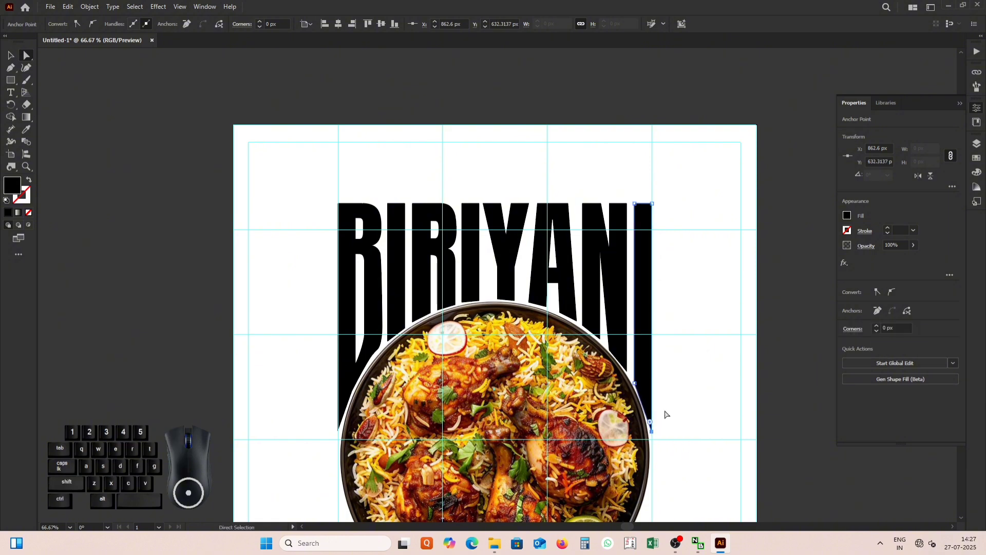
left_click(10, 54)
left_click(128, 119)
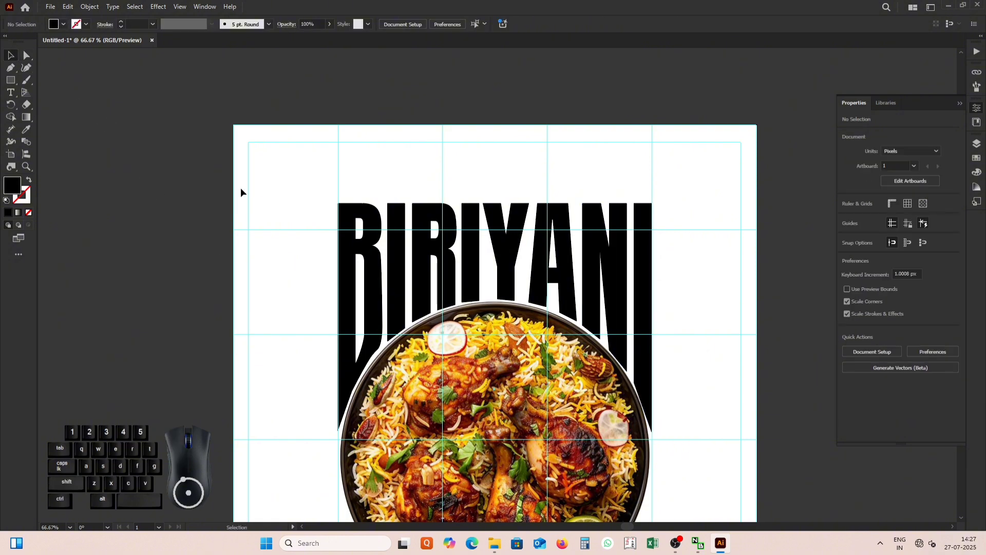
Fill all the BIRIYANI letters with bright orange.
left_click_drag(201, 179, 705, 261)
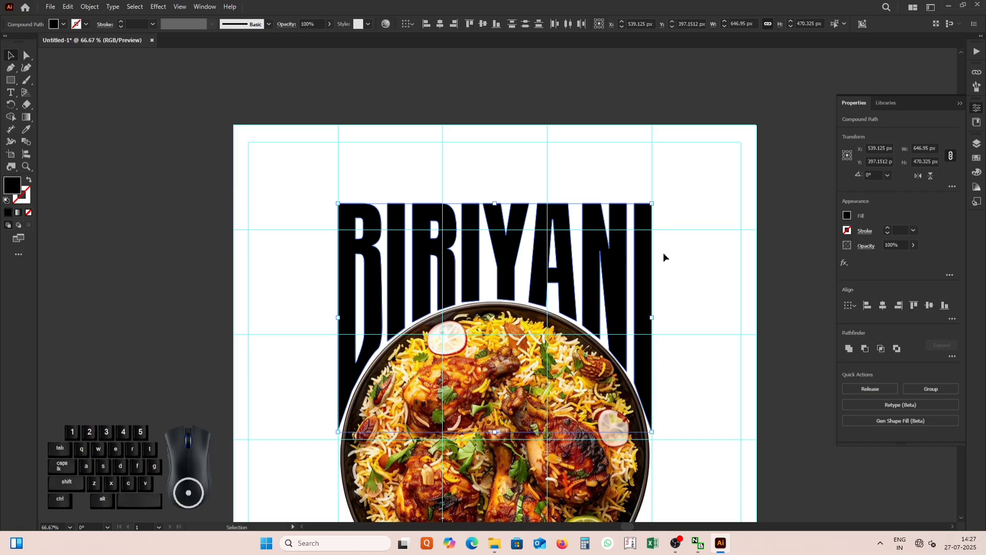
double_click(15, 185)
left_click_drag(627, 322, 626, 309)
left_click(626, 317)
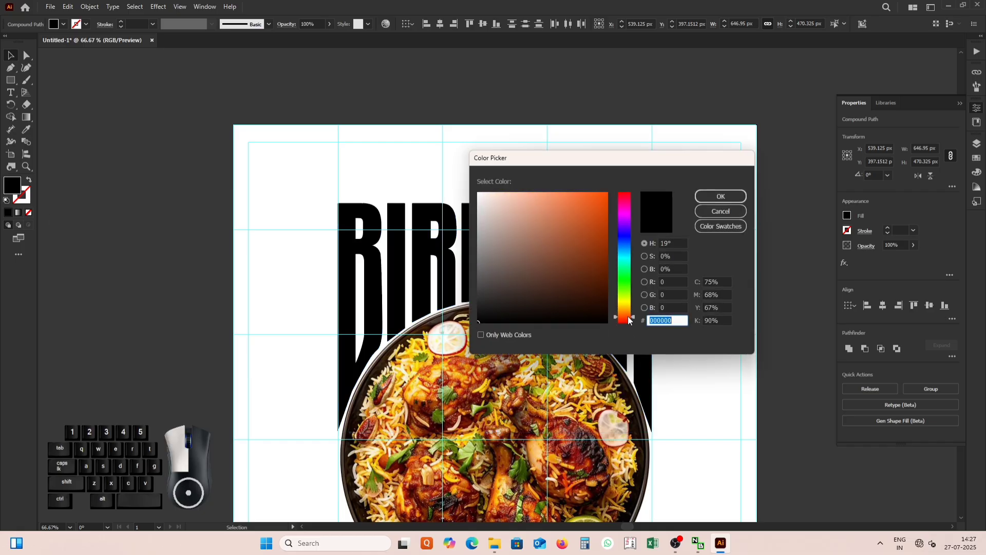
left_click_drag(600, 222, 619, 180)
left_click_drag(626, 318, 626, 317)
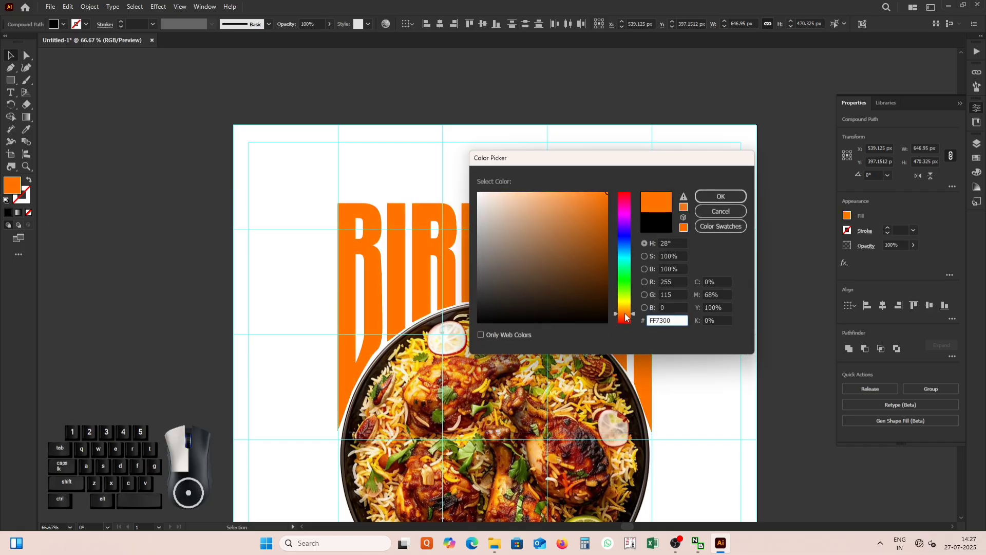
left_click(718, 196)
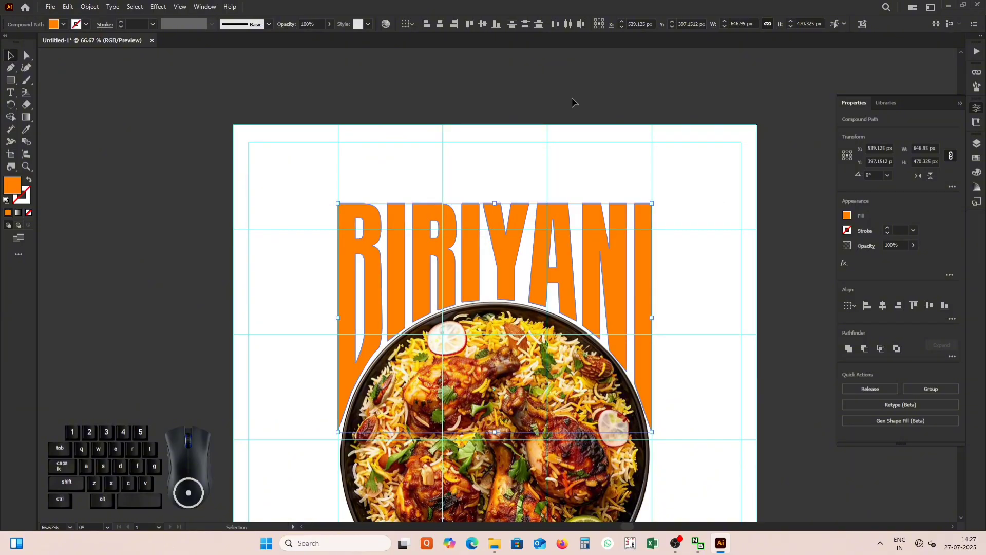
left_click(547, 186)
scroll(547, 186, "down", 1)
scroll(548, 184, "down", 1)
scroll(546, 165, "up", 1)
scroll(545, 144, "down", 1)
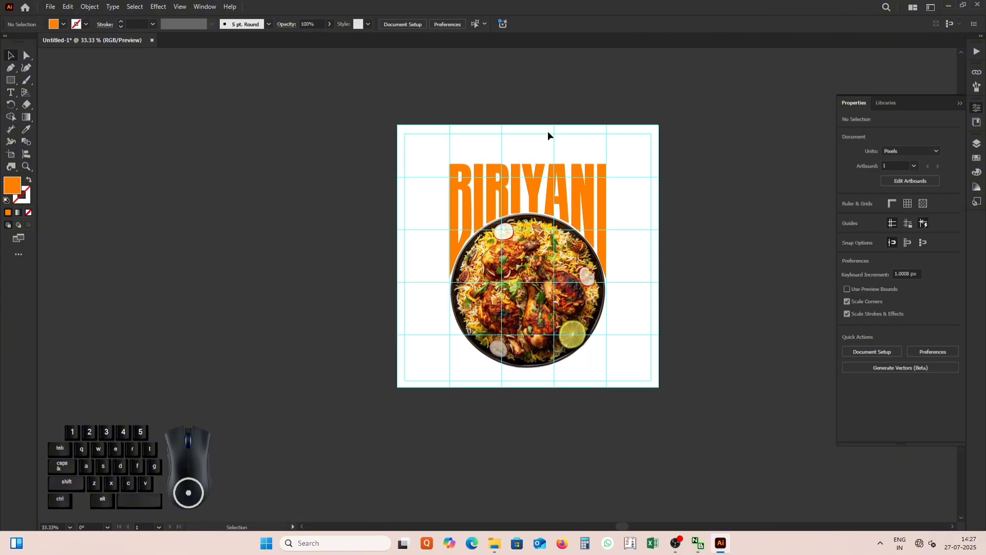
scroll(548, 129, "up", 2)
right_click(555, 140)
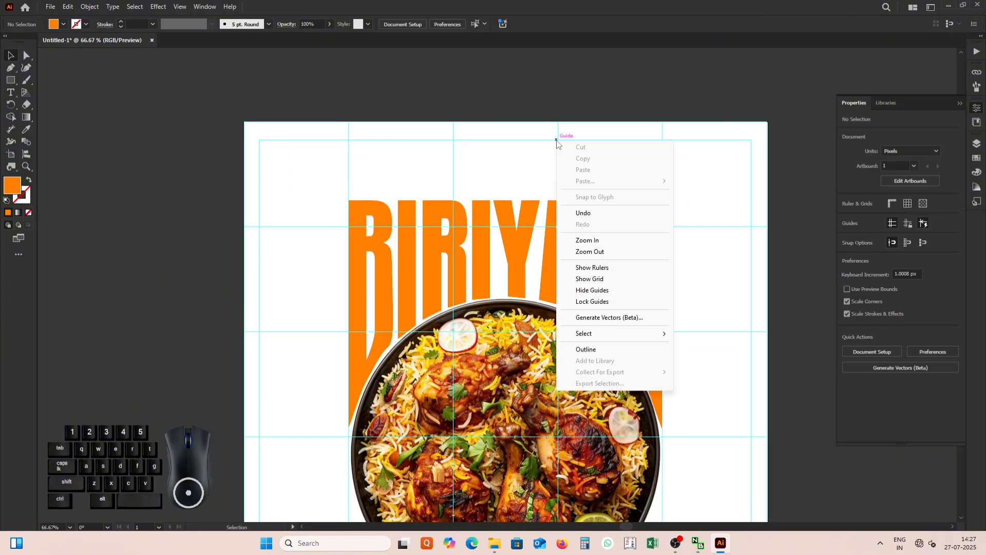
Add the text SPECIAL above the right end of BIRIYANI and enlarge it to about 371 px wide.
left_click(11, 93)
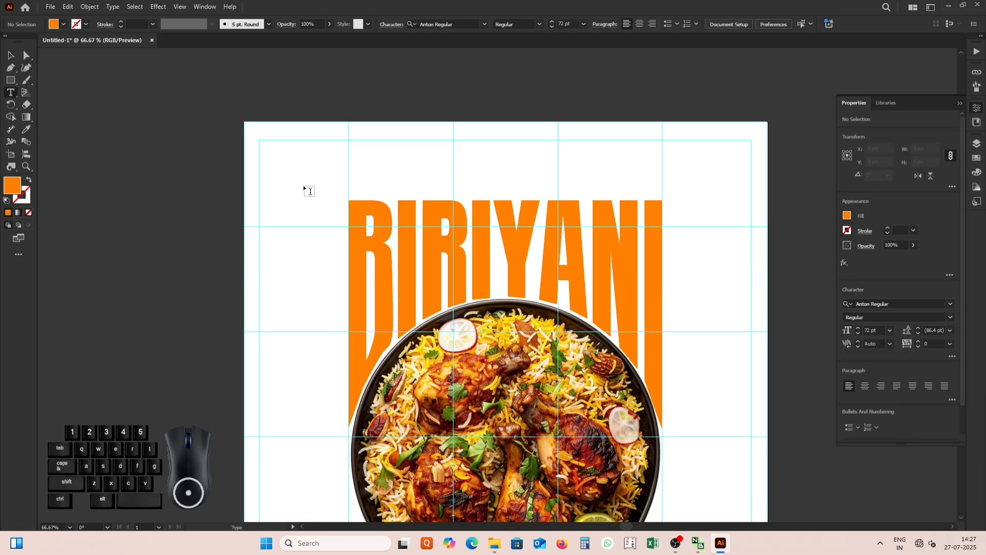
left_click(303, 183)
type("s")
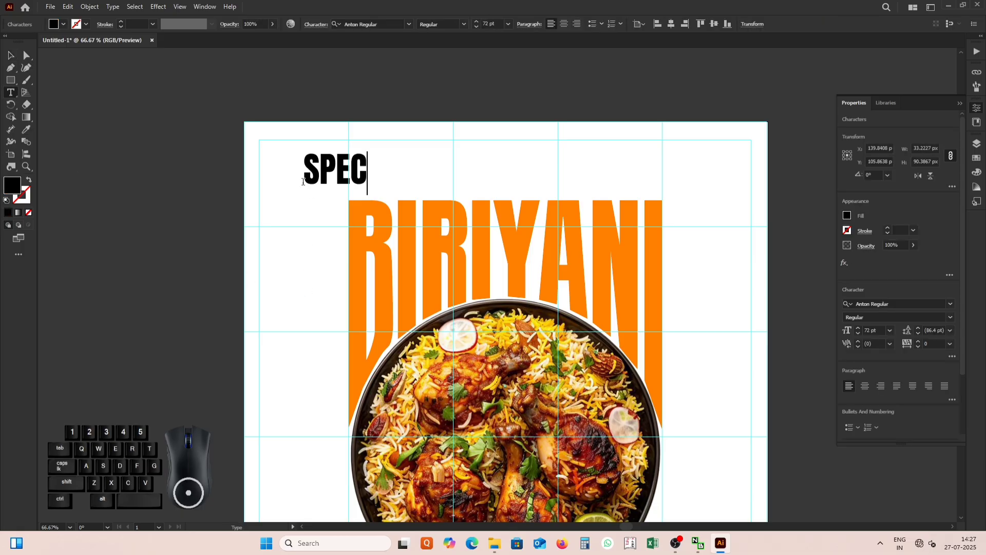
key("Escape")
left_click_drag(374, 174, 627, 187)
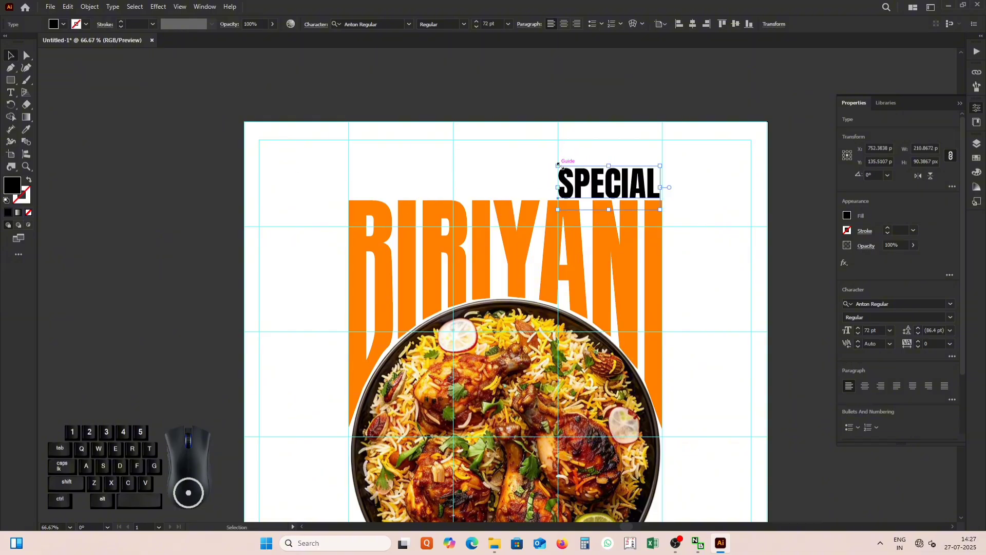
left_click_drag(559, 165, 462, 137)
Fill the SPECIAL text with dark gray.
double_click(14, 191)
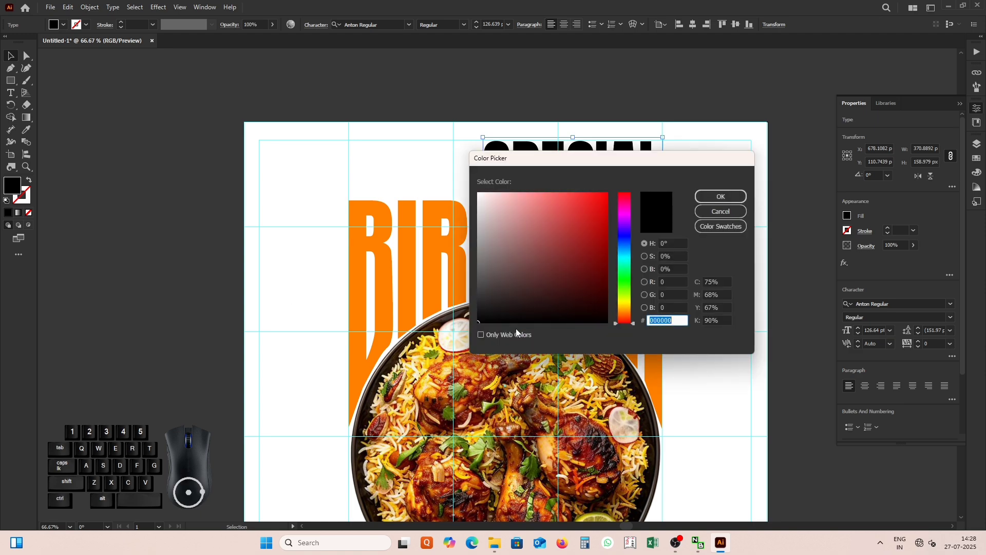
left_click_drag(497, 257, 476, 266)
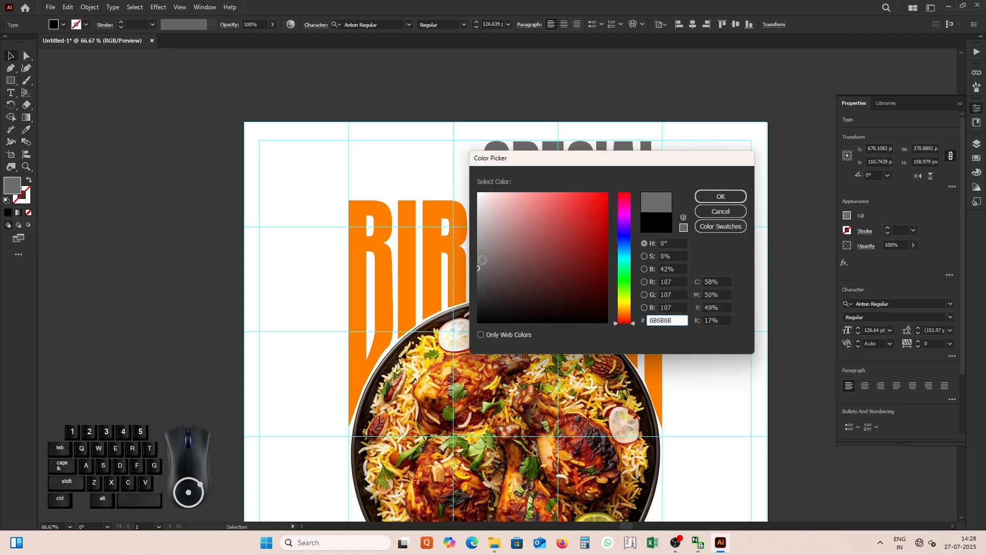
left_click_drag(477, 267, 478, 286)
left_click(744, 196)
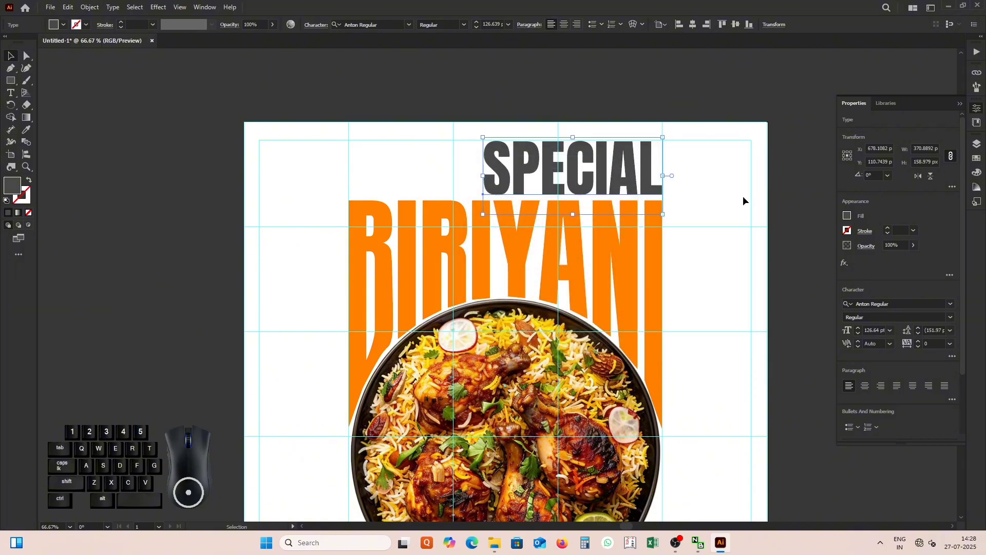
Shift SPECIAL slightly so its right edge lines up with the last I of BIRIYANI.
scroll(626, 257, "up", 3)
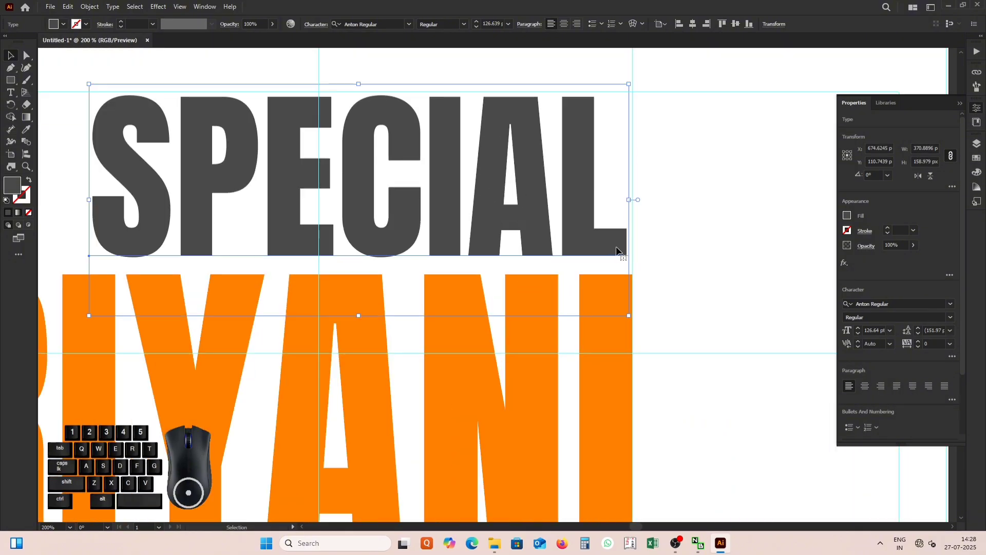
left_click_drag(617, 250, 622, 251)
scroll(620, 272, "down", 5)
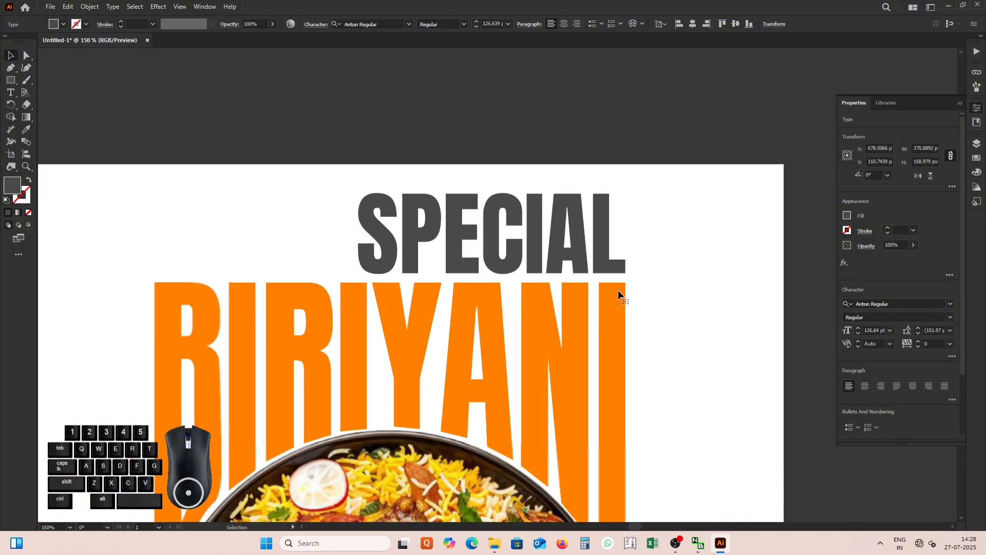
left_click(437, 267)
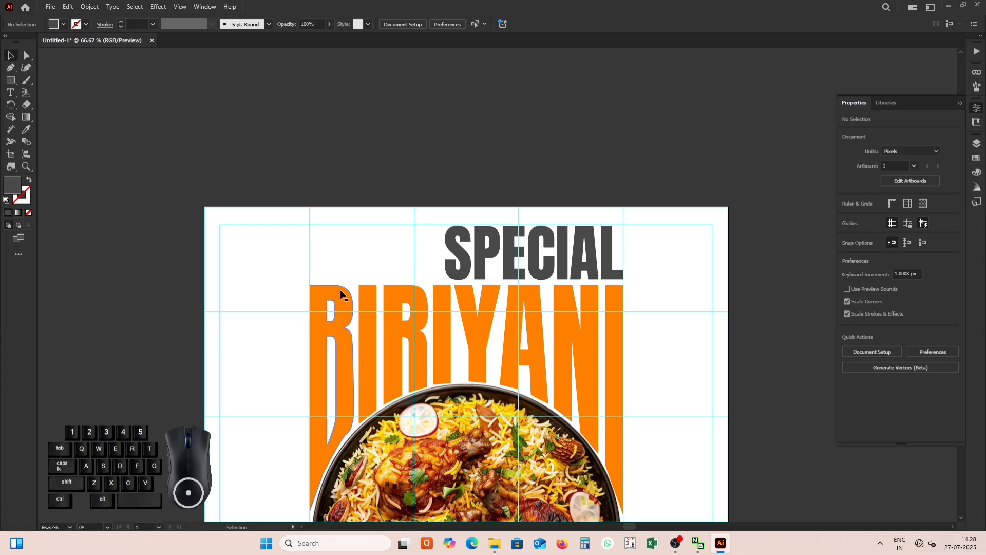
Add the text TODAY in 72 pt Anton Regular beside SPECIAL.
left_click(10, 93)
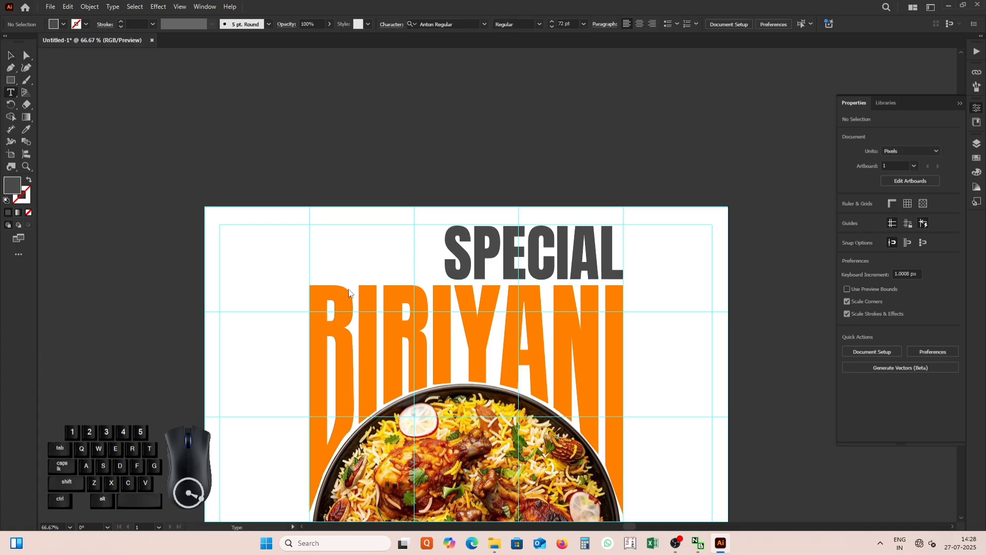
left_click(341, 245)
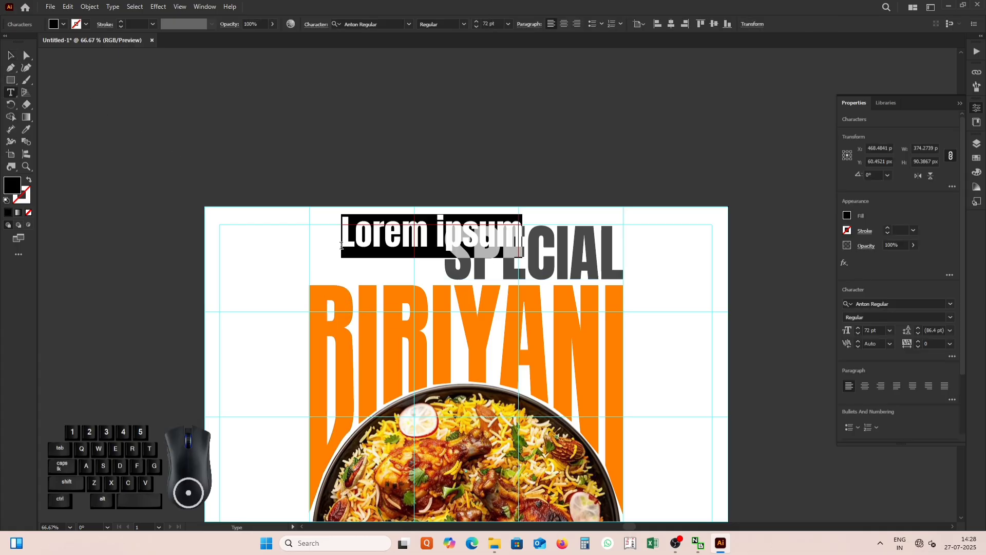
type("TODA")
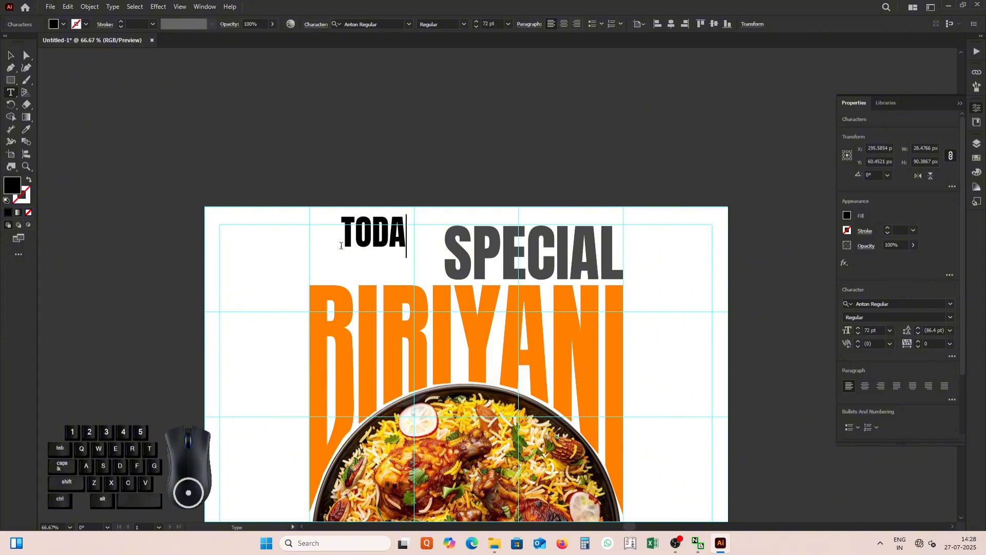
type("Y")
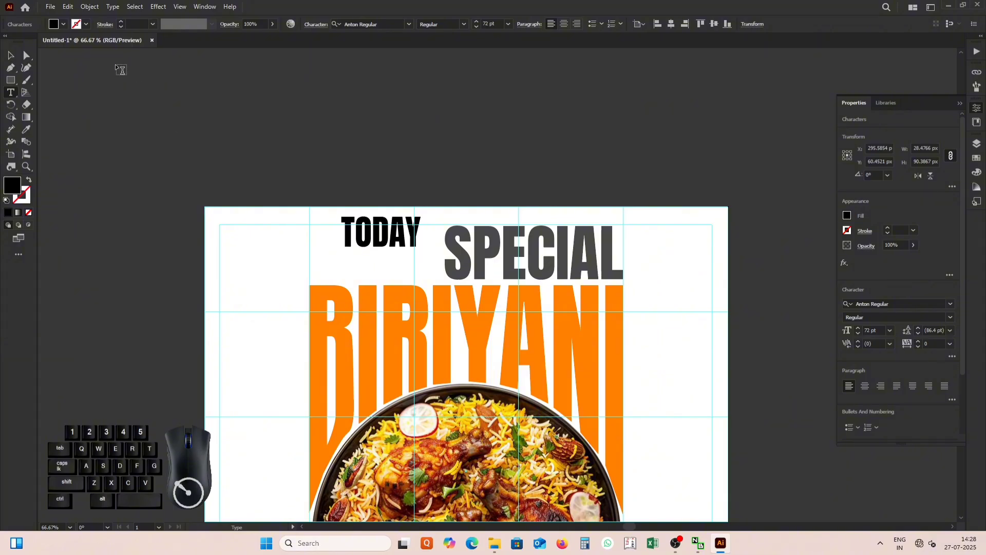
left_click(11, 55)
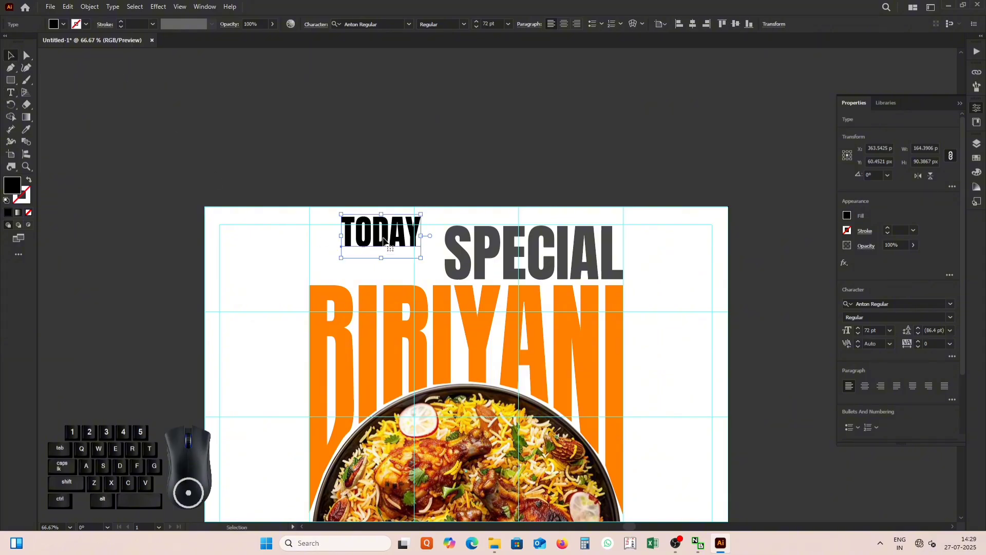
Convert the TODAY and SPECIAL texts to outlines.
right_click(388, 239)
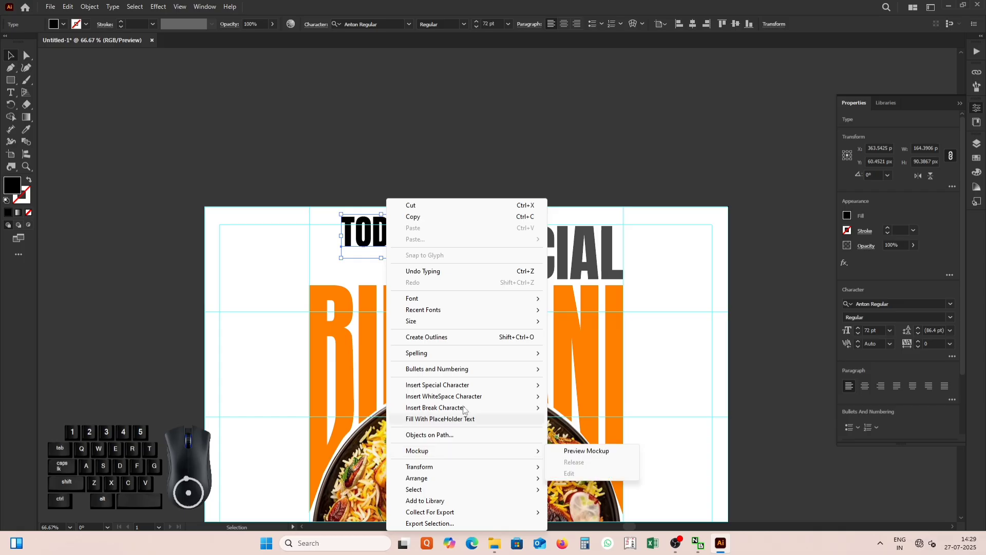
left_click(456, 340)
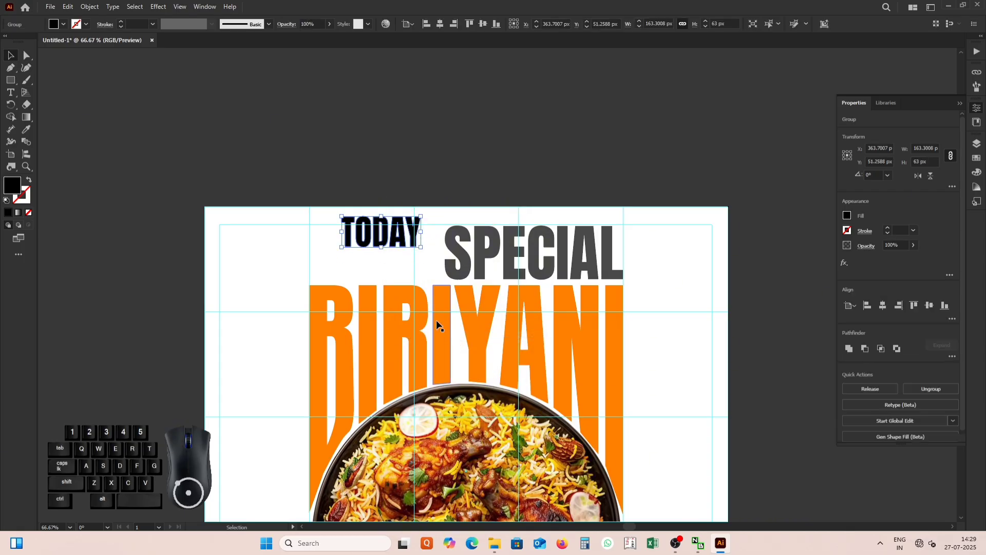
left_click(497, 255)
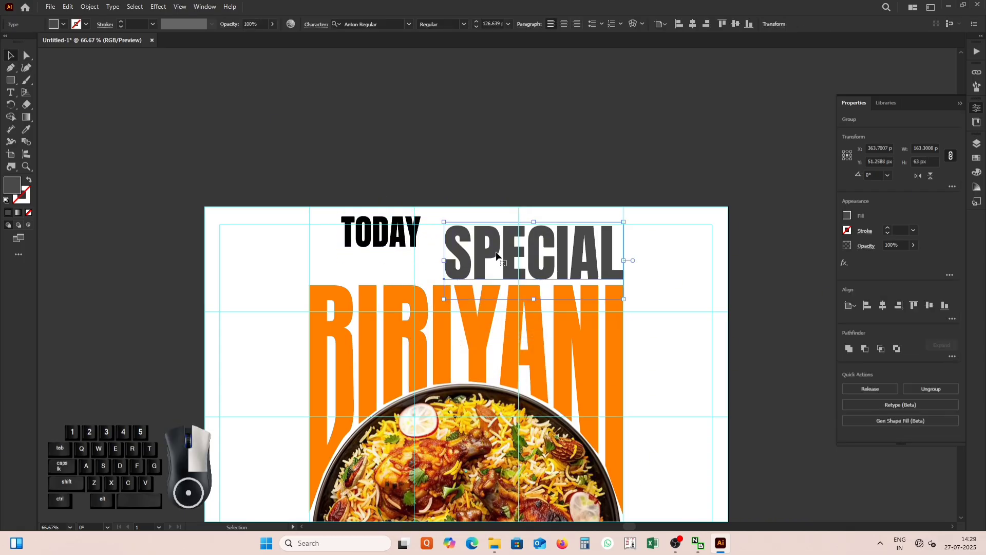
right_click(497, 254)
left_click(537, 338)
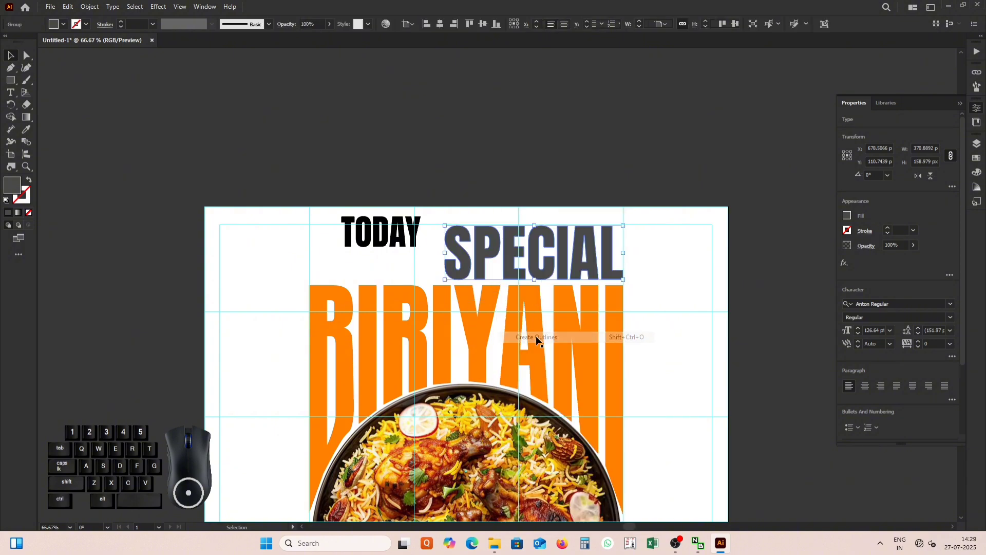
Move TODAY close to the left of SPECIAL, centred vertically on it.
left_click(402, 243)
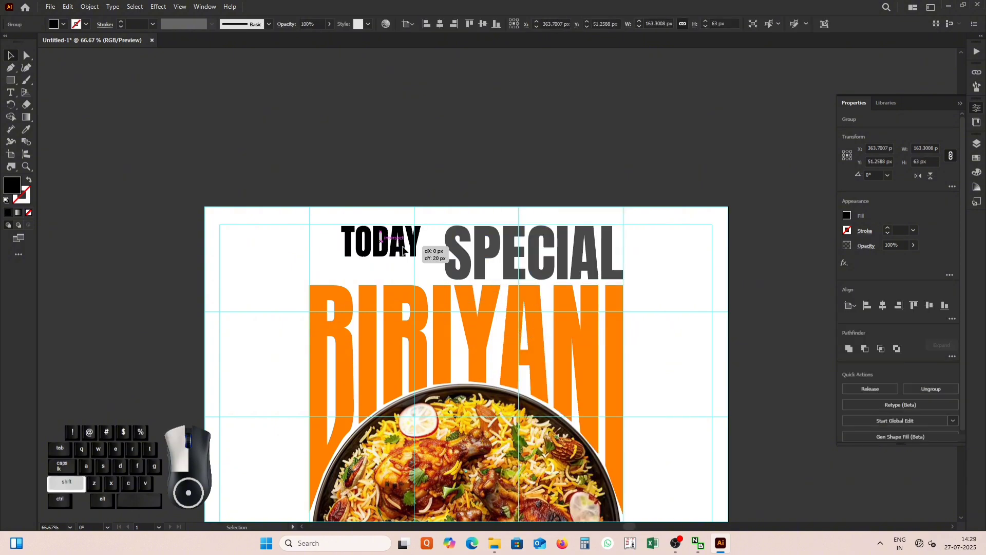
left_click_drag(402, 243, 419, 265)
left_click(231, 199)
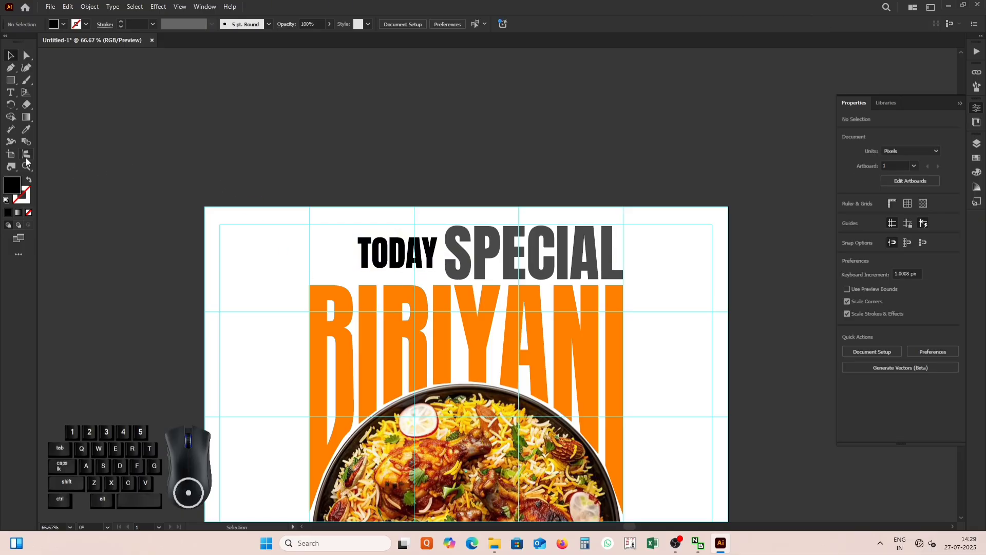
Draw a dark red (B70000) rectangle about 274 by 74 px over TODAY and send it to the back.
left_click(11, 80)
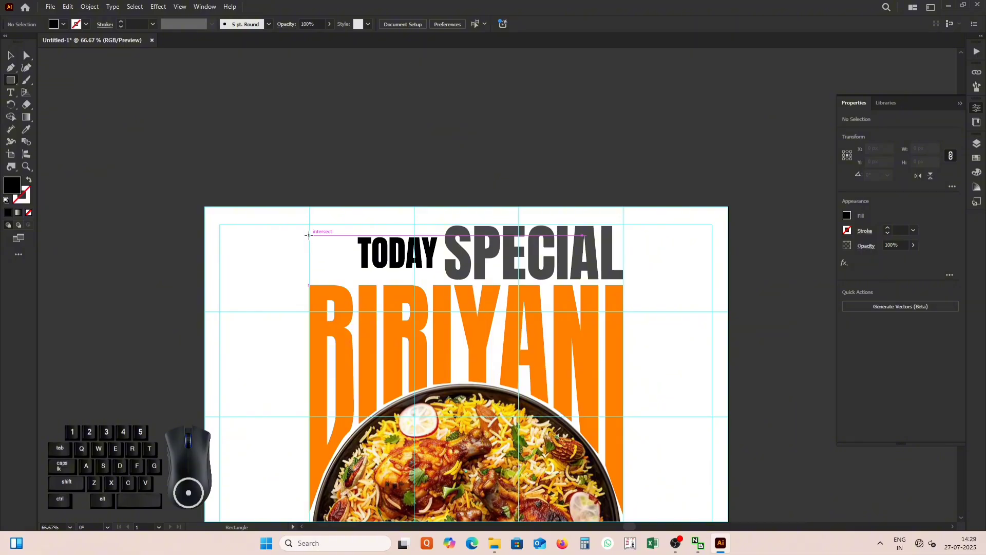
left_click_drag(308, 235, 441, 271)
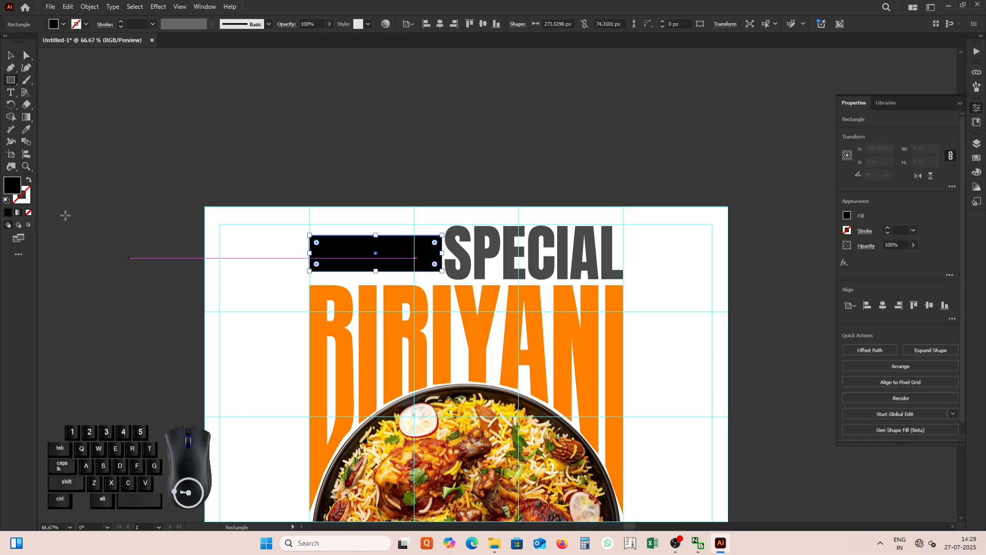
double_click(12, 185)
left_click_drag(602, 205, 624, 226)
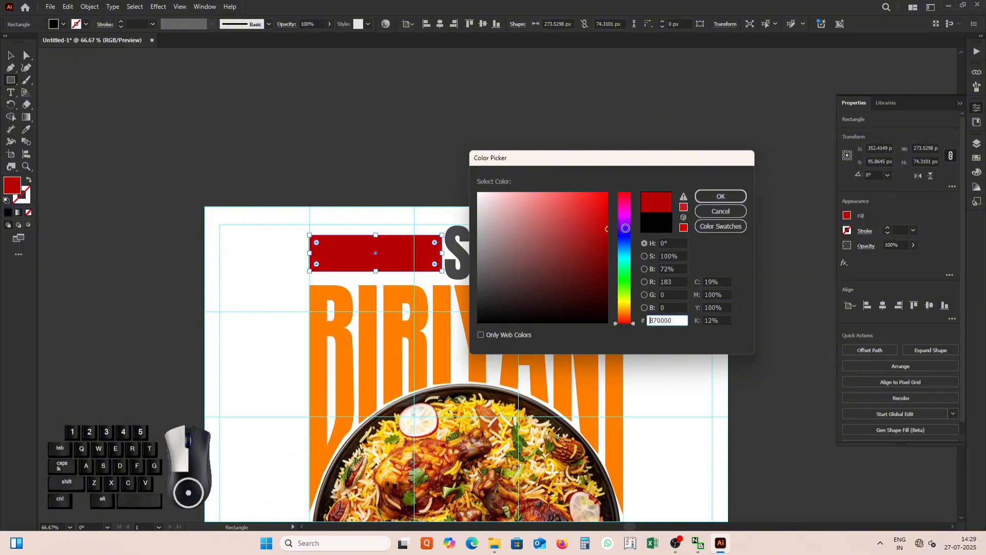
left_click(720, 196)
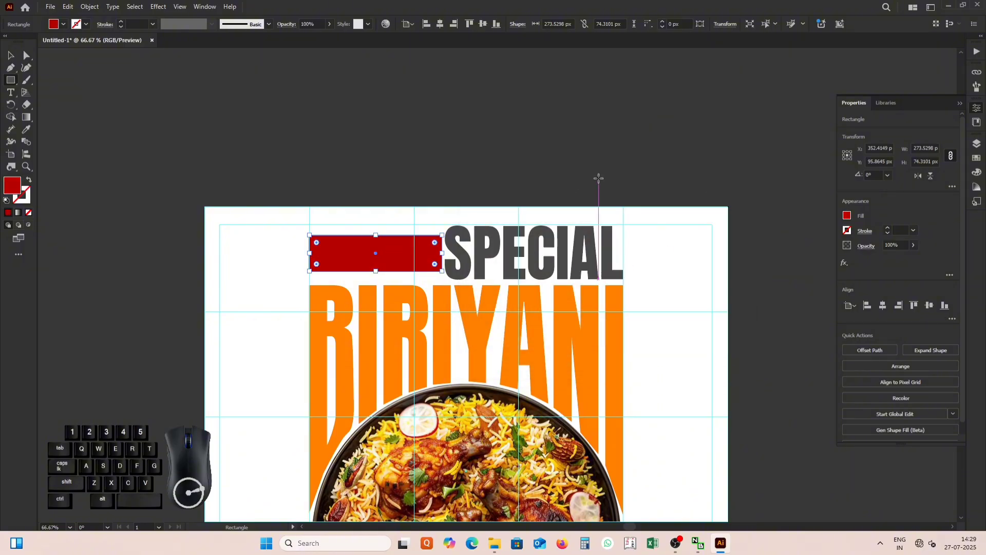
key("ctrl+shift+bracketleft")
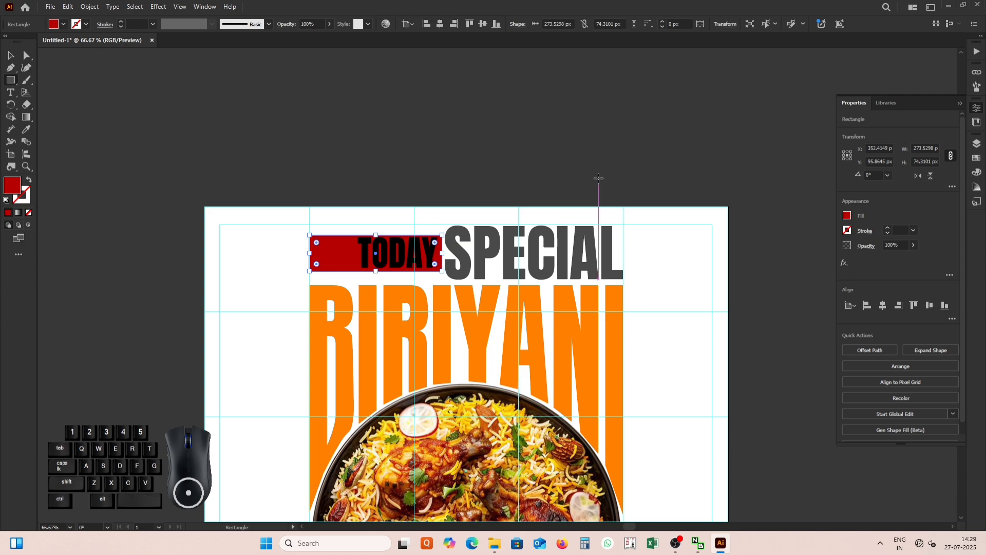
Fill the outlined TODAY lettering with white (FFFFFF).
left_click(10, 61)
left_click(313, 105)
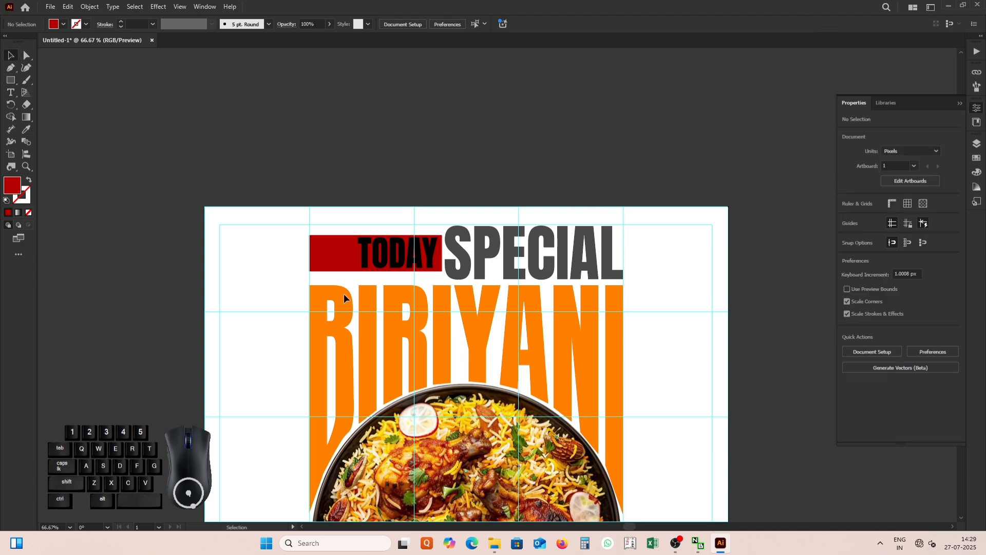
left_click(387, 252)
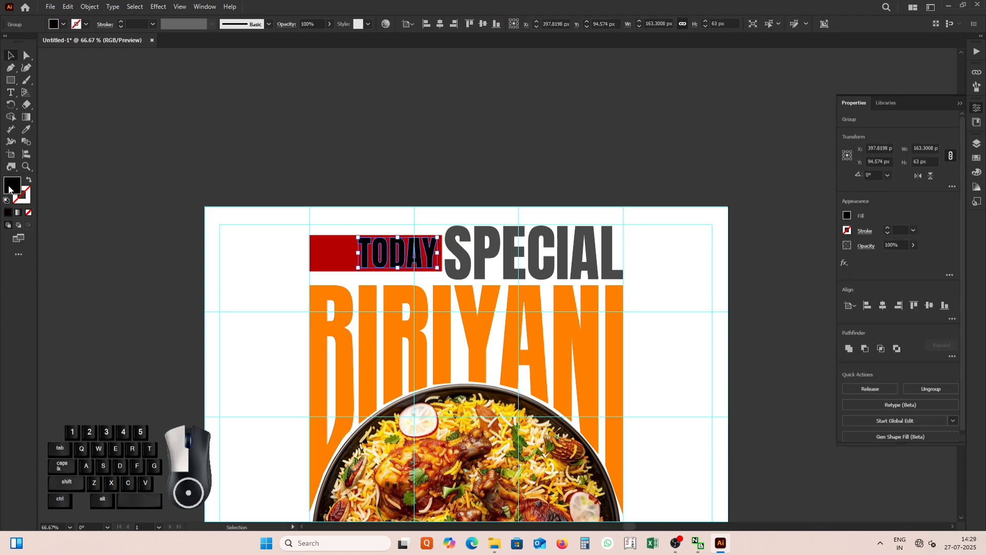
double_click(13, 185)
left_click_drag(493, 230, 476, 162)
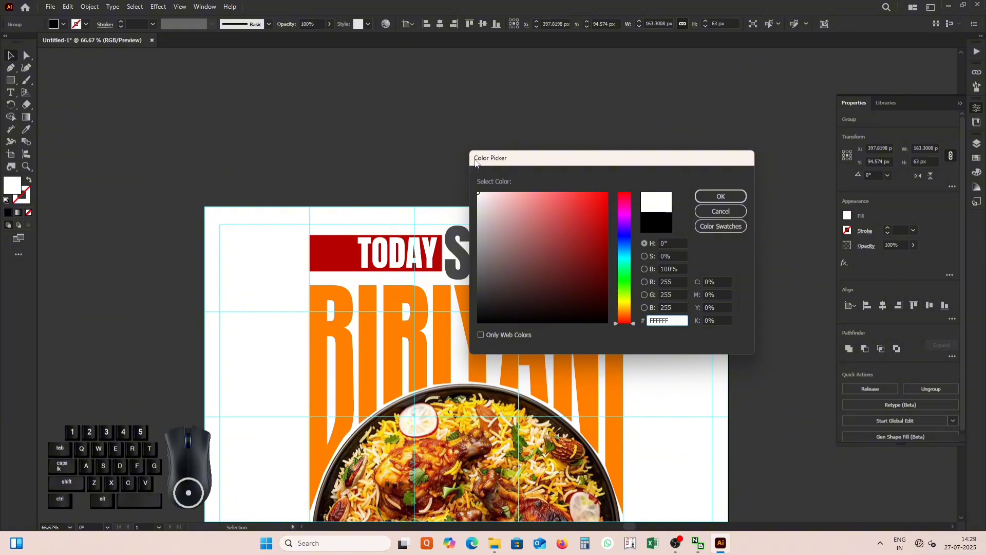
left_click(721, 196)
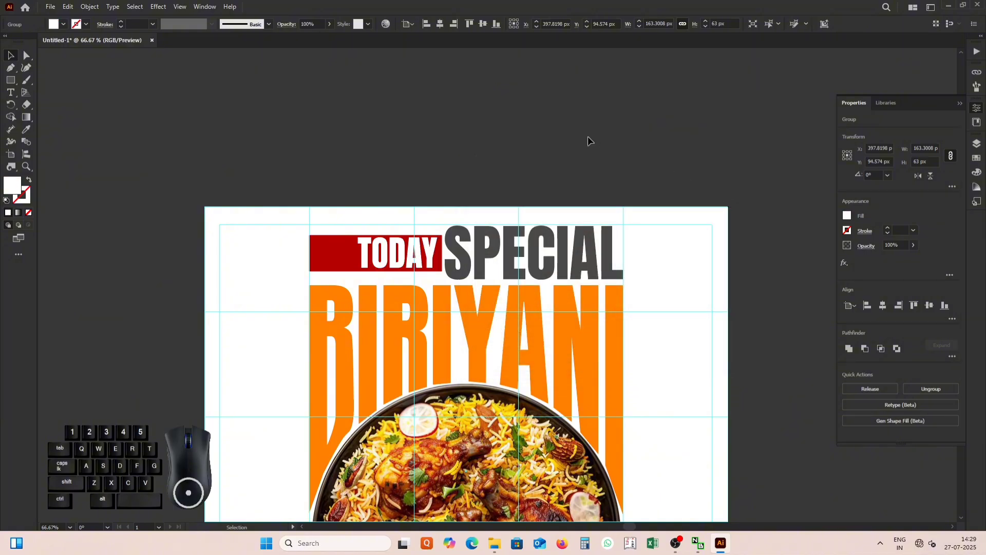
left_click(588, 137)
Add the text Story in 72 pt Anton Regular and place it against the poster's left margin guide, beside the lower part of the plate.
scroll(423, 239, "down", 1)
scroll(478, 324, "up", 1)
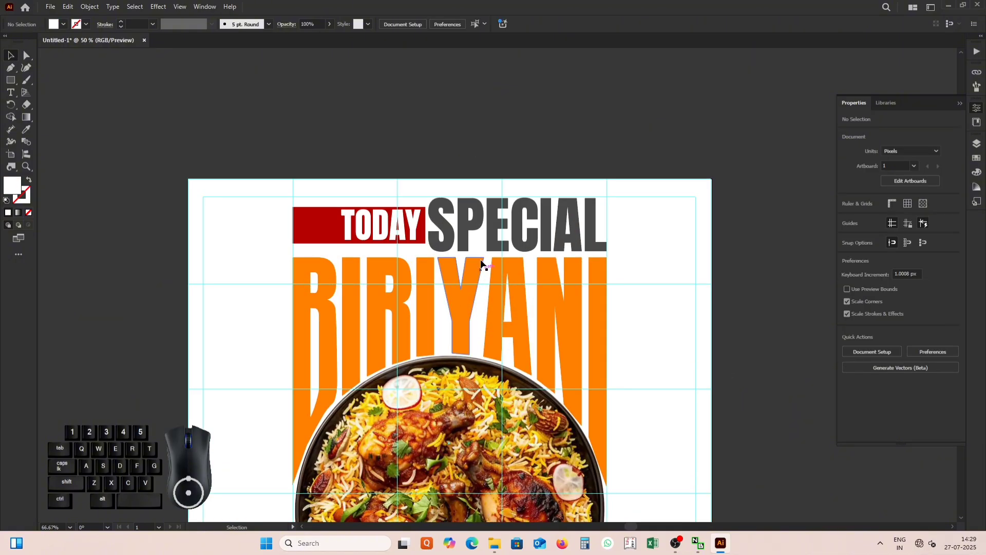
scroll(481, 265, "down", 1)
scroll(481, 258, "down", 1)
scroll(503, 469, "up", 1)
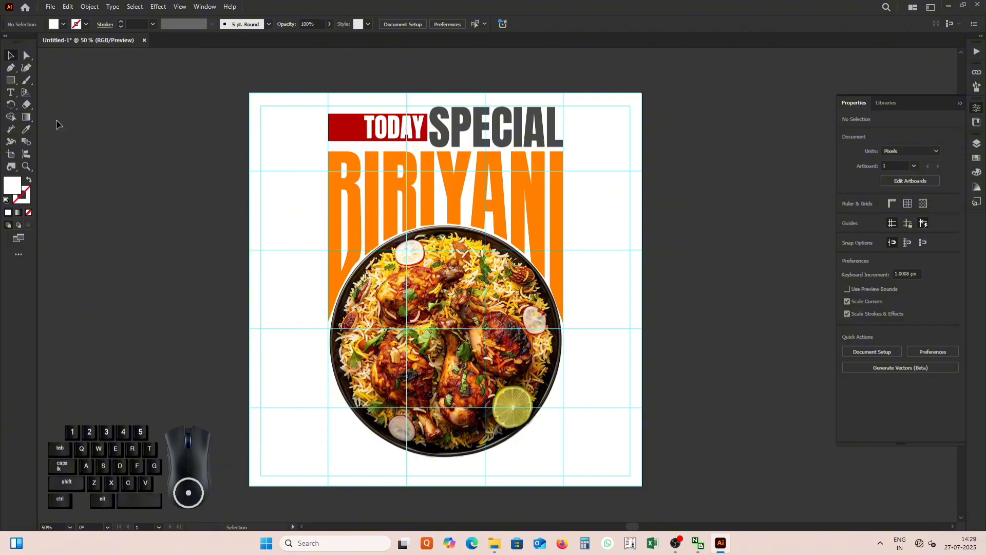
left_click(11, 94)
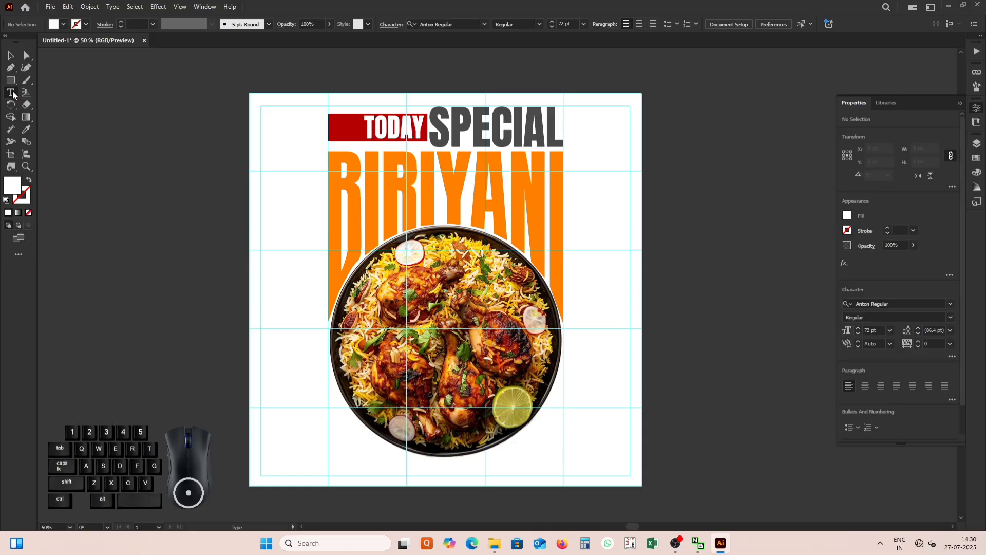
left_click(585, 302)
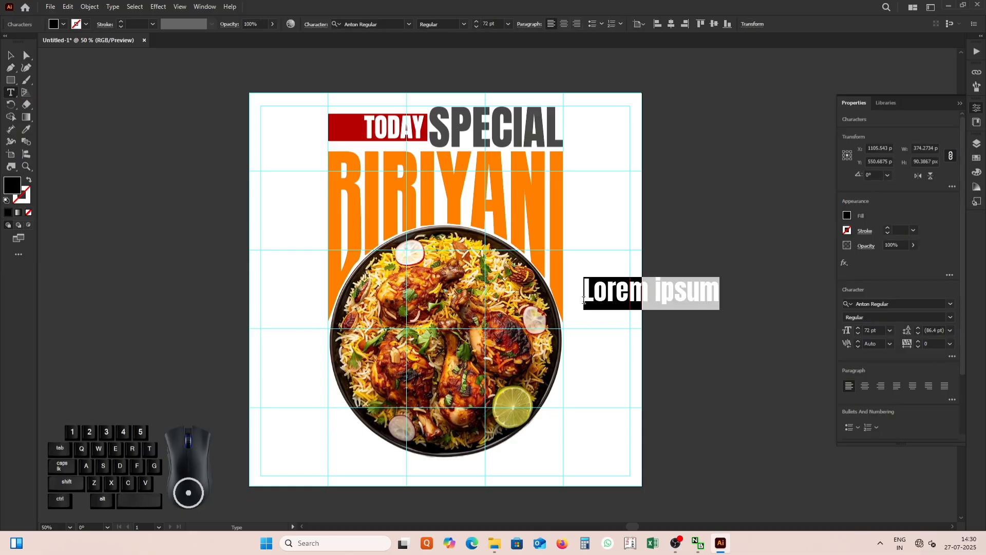
type("S")
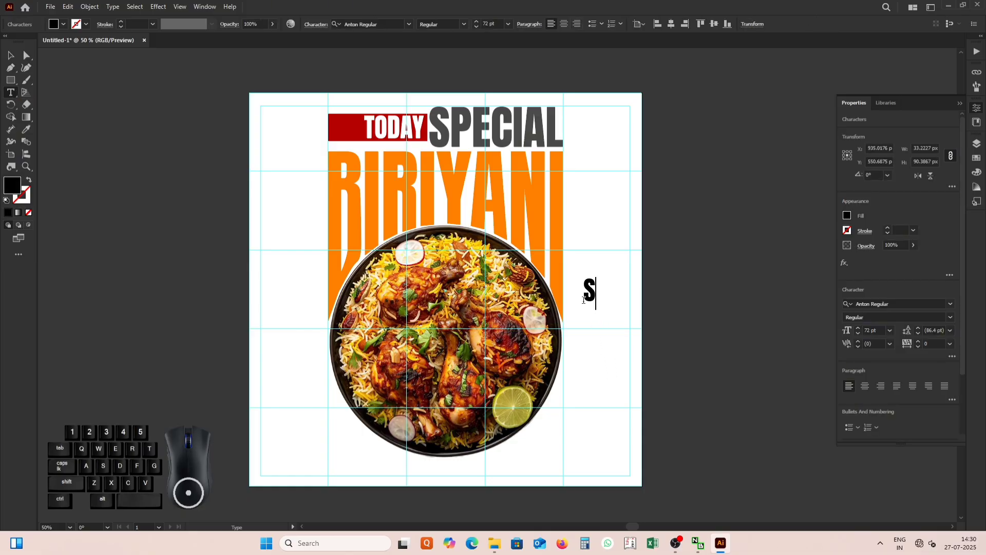
key("Caps_Lock")
type("to")
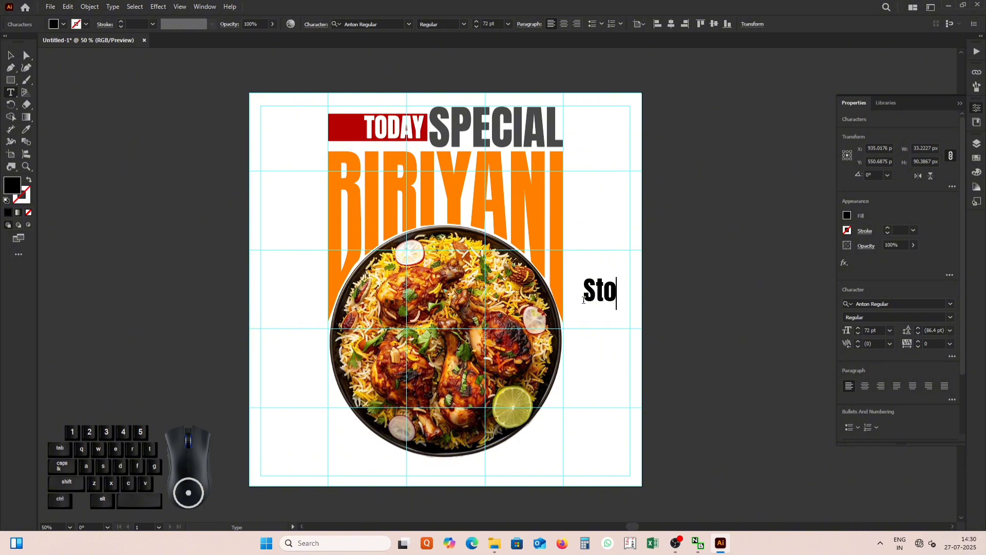
type("ry")
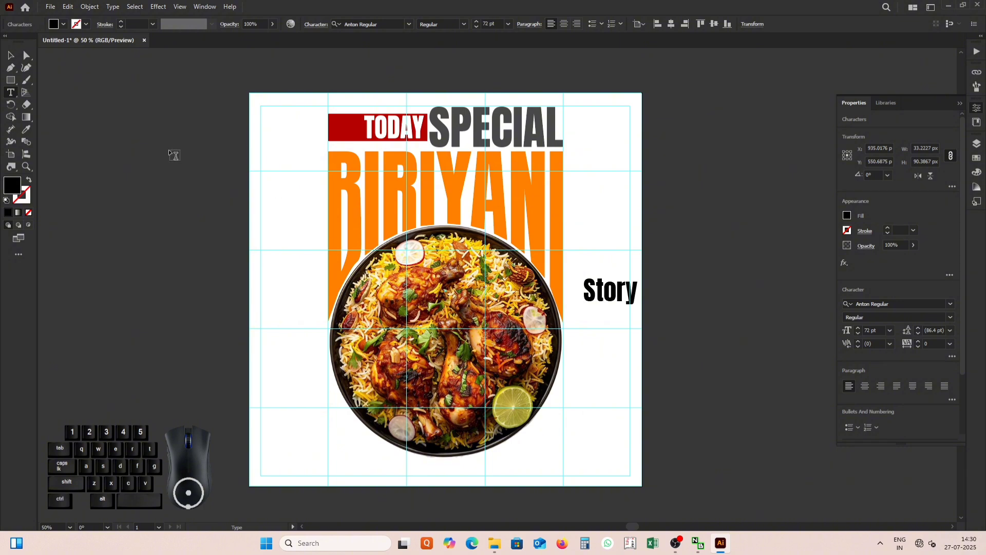
key("Escape")
left_click_drag(615, 294, 291, 397)
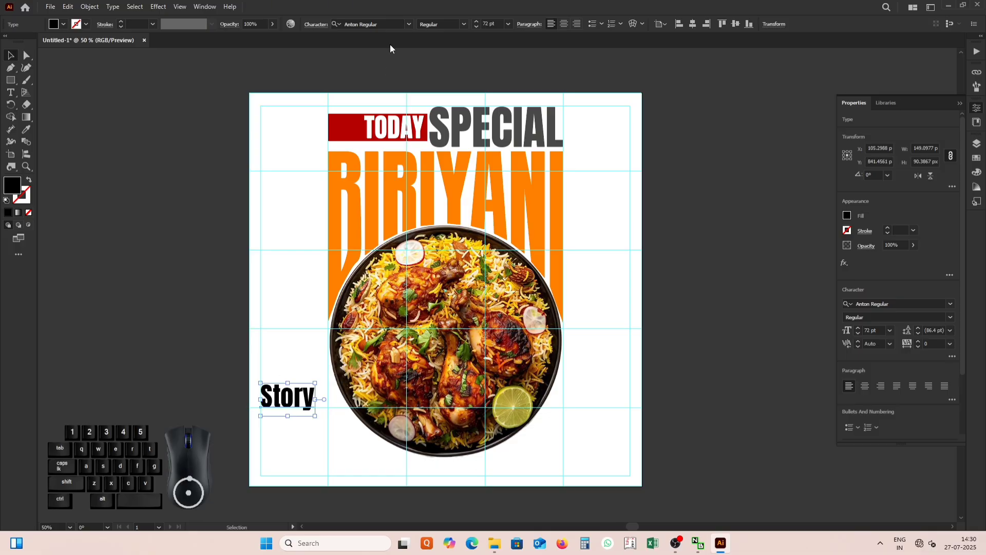
Change the Story text's font to Rage Italic LET Plain:1.0 and sample the orange of the BIRIYANI letters for its fill.
left_click(409, 24)
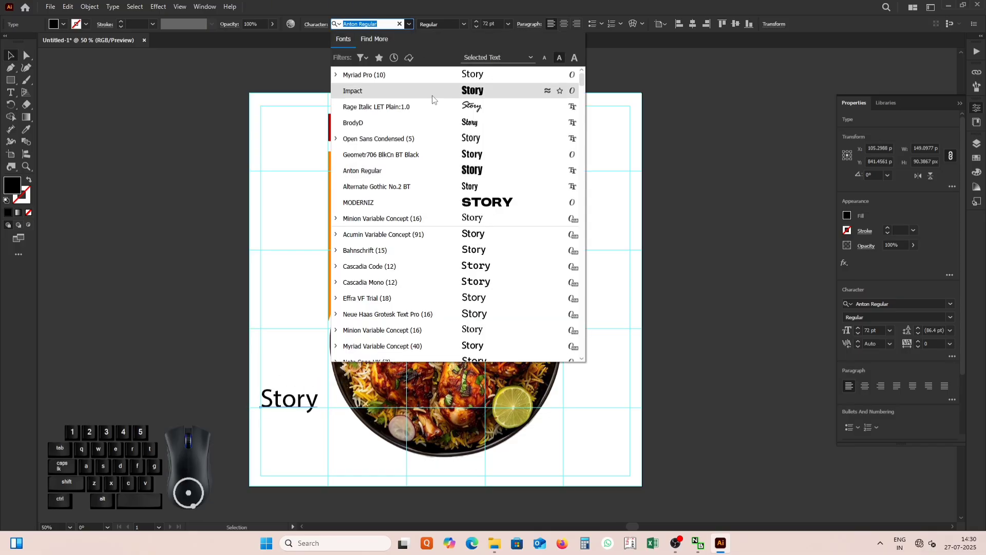
left_click(438, 107)
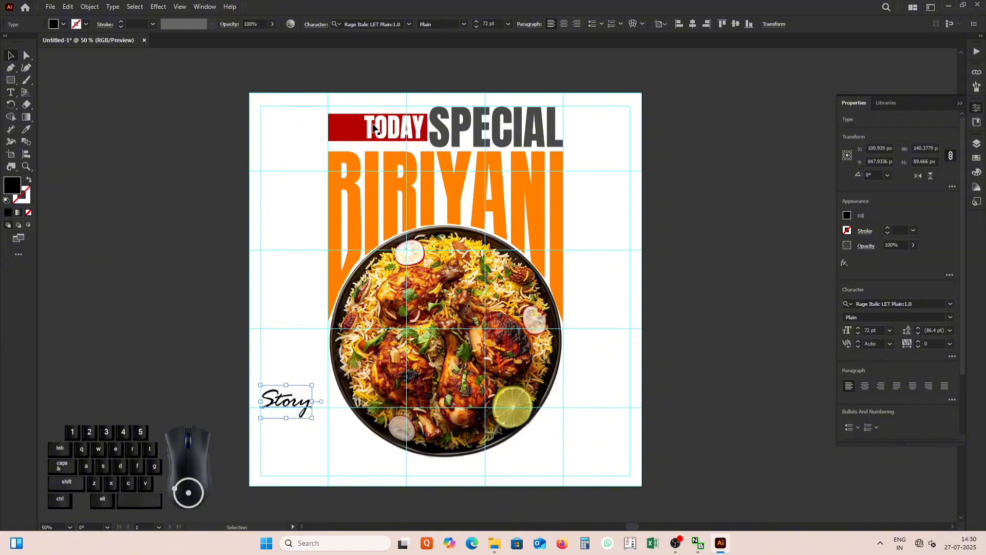
left_click(25, 132)
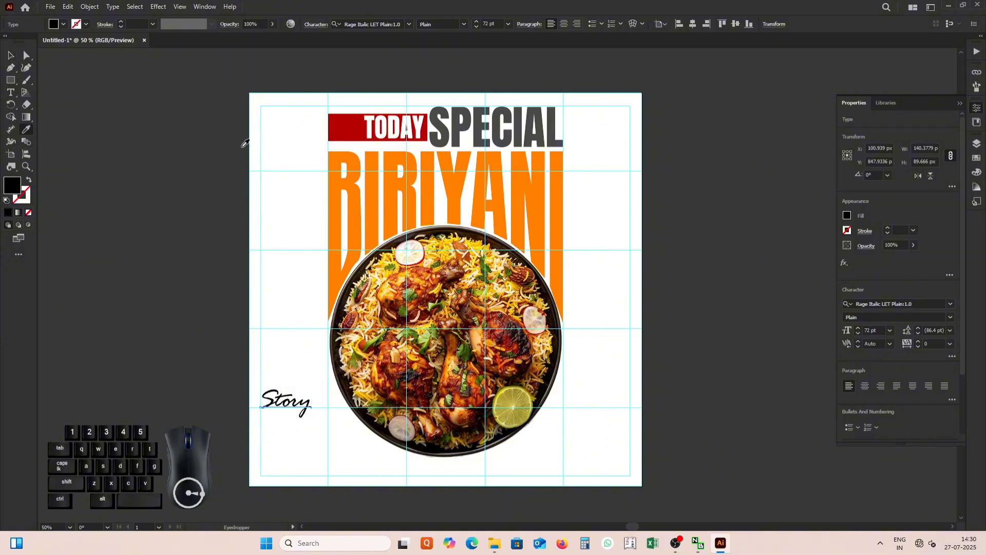
left_click(360, 192)
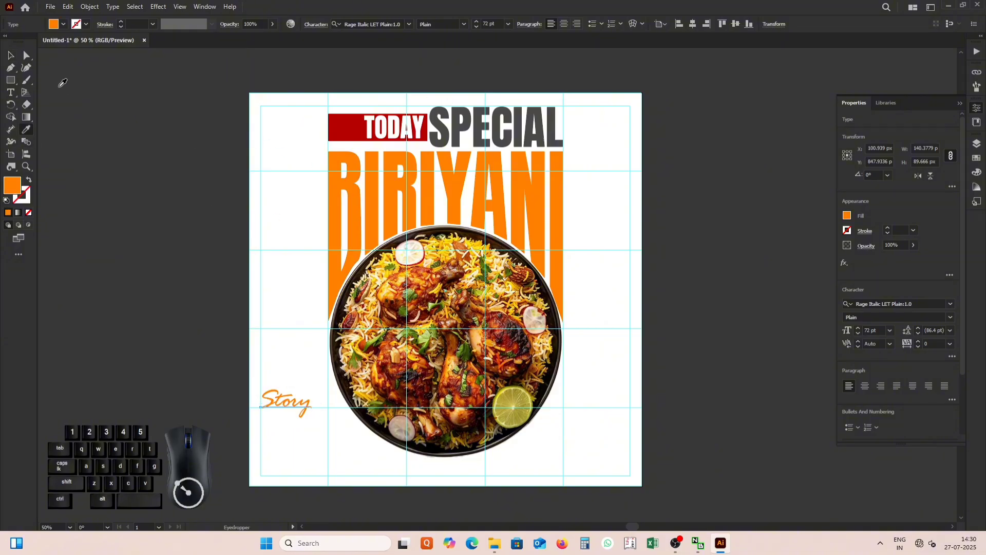
left_click(11, 56)
left_click(128, 217)
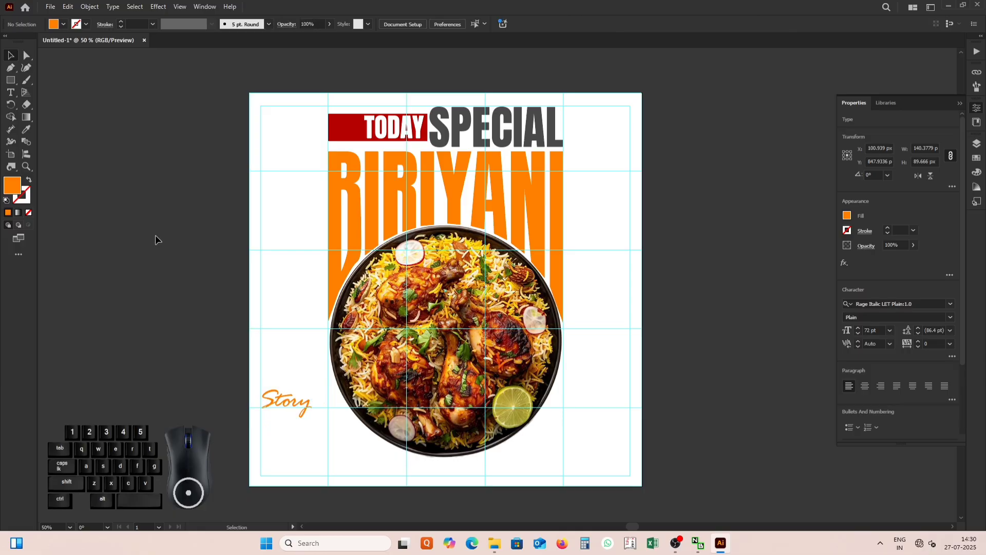
Draw an orange rectangle about 401 by 178 px beneath Story, reaching down to the poster's lower-left margin corner.
scroll(261, 420, "up", 2)
scroll(277, 350, "down", 2)
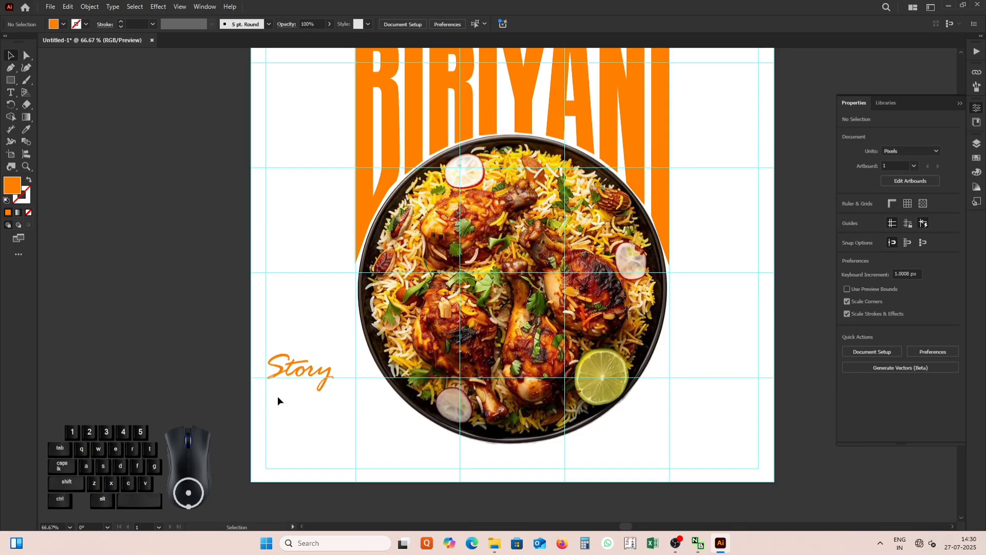
scroll(279, 396, "up", 2)
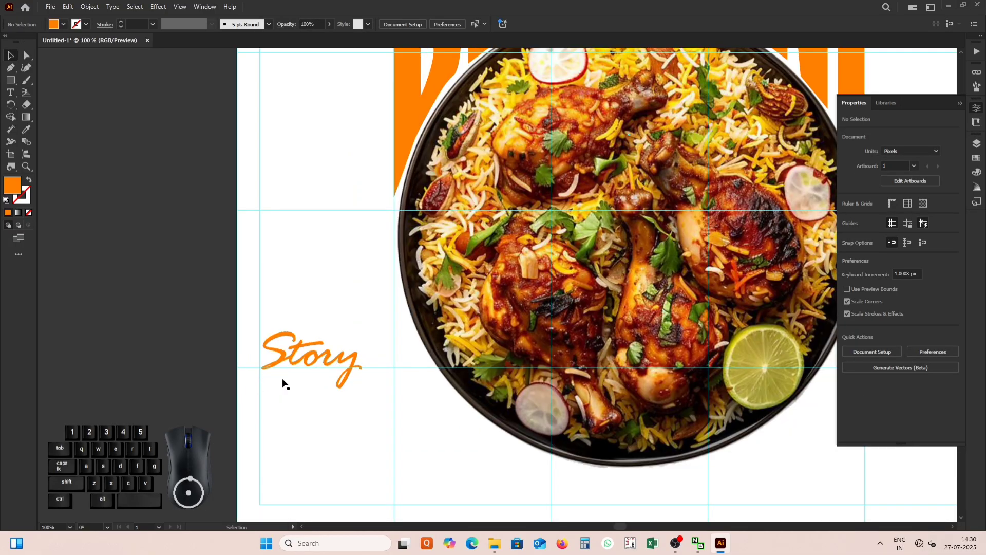
scroll(279, 390, "down", 1)
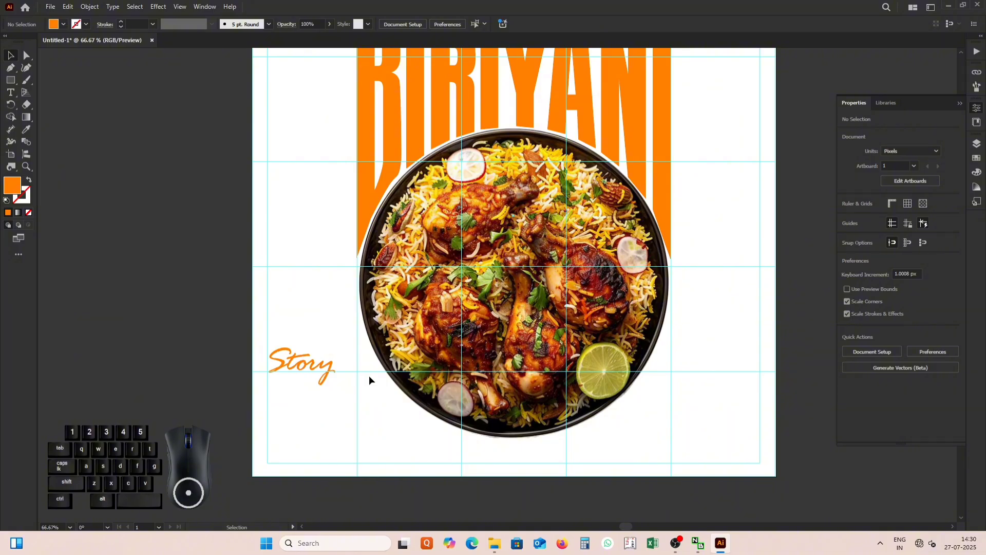
key("m")
mouse_move(267, 376)
left_mouse_down()
mouse_move(285, 402)
mouse_move(361, 425)
mouse_move(414, 457)
mouse_move(461, 462)
left_mouse_up()
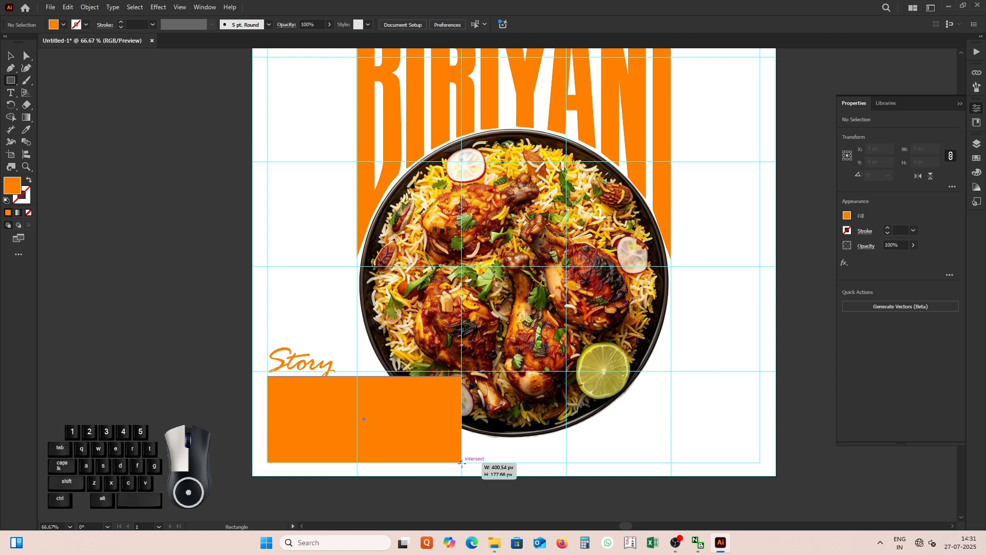
left_click_drag(461, 462, 461, 462)
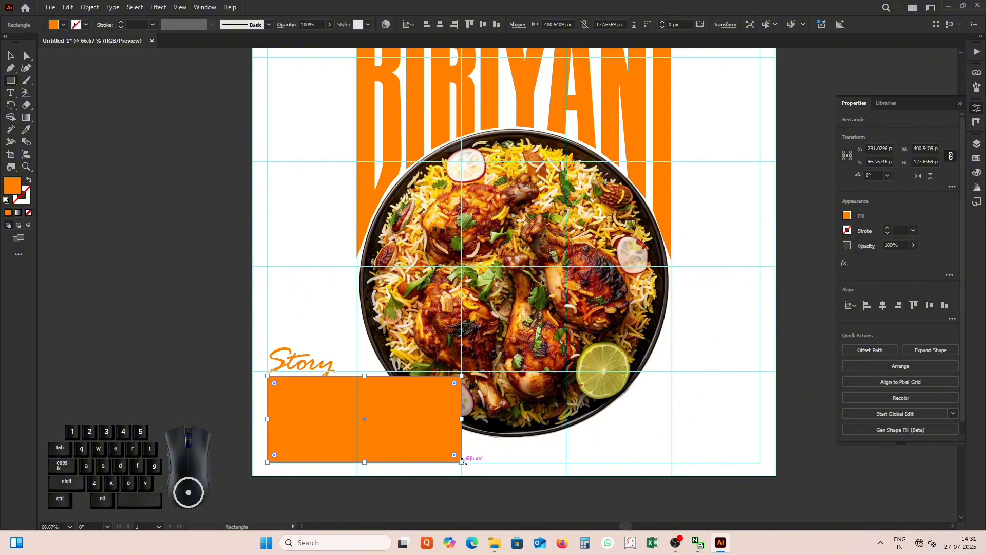
left_click(9, 55)
Draw a circle about 647 px in diameter over the plate and shift it slightly toward the plate's centre.
left_click(14, 87)
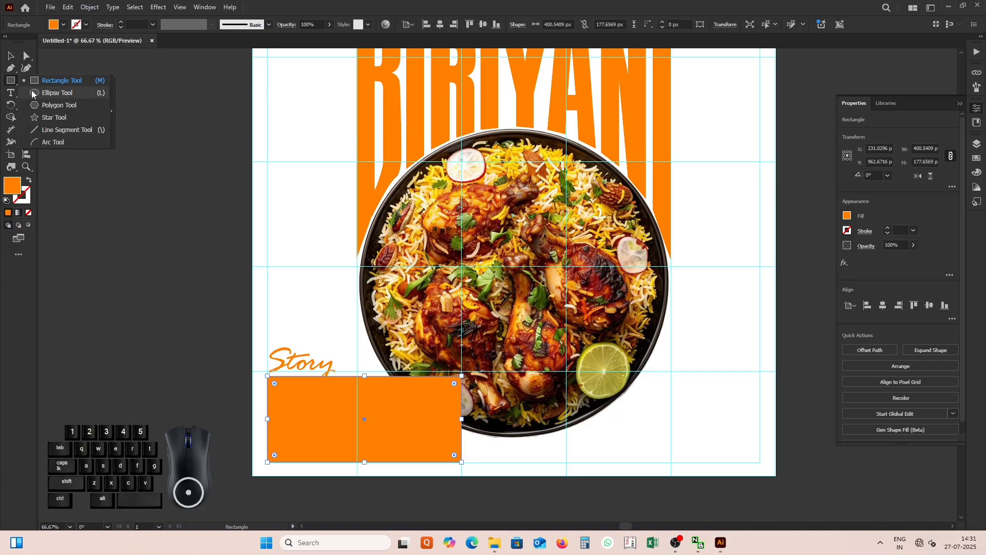
left_click(37, 92)
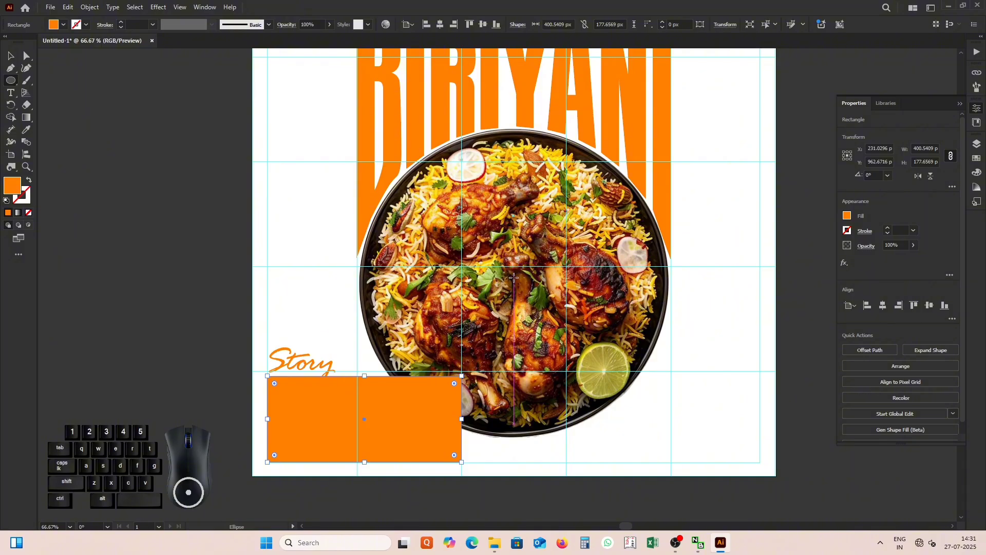
left_click_drag(514, 277, 672, 425)
left_click(11, 56)
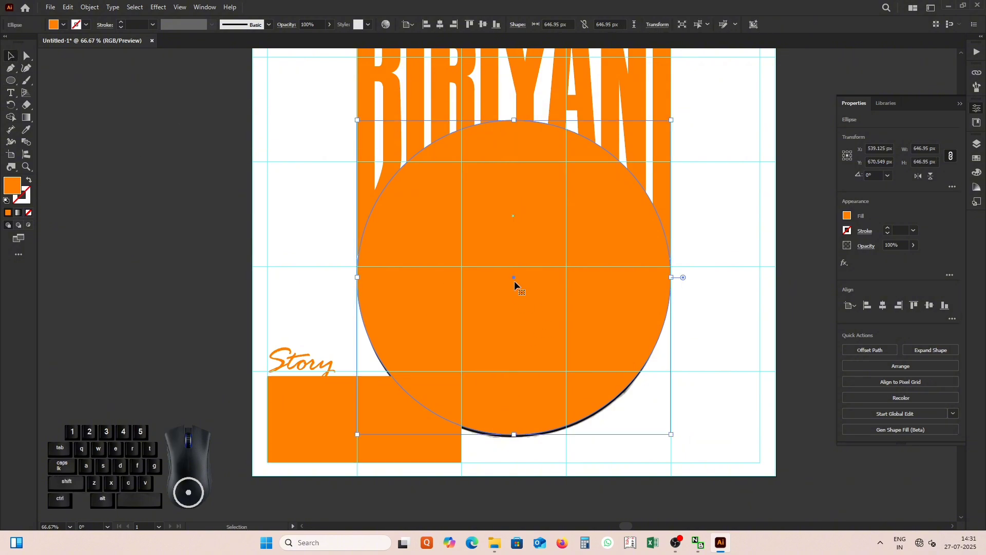
left_click_drag(514, 281, 516, 285)
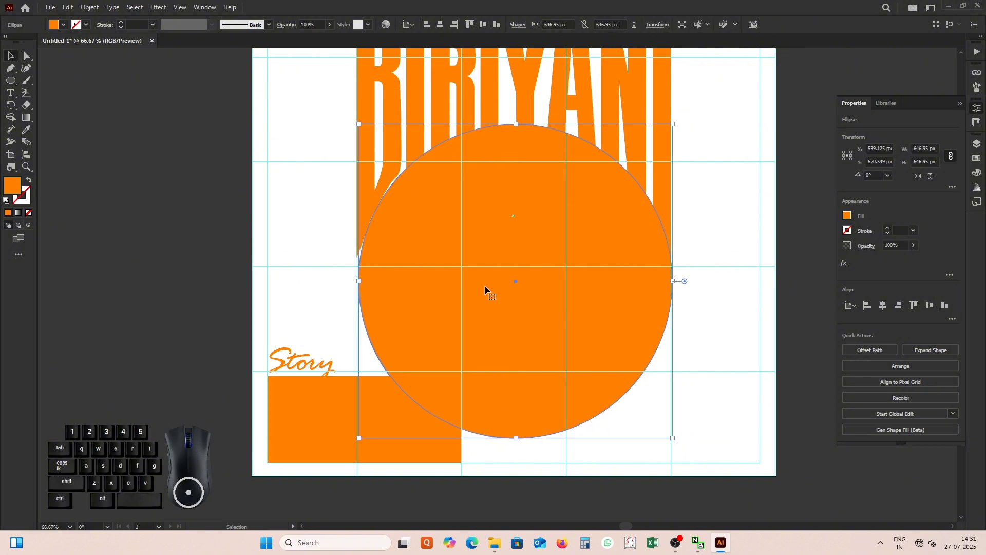
Swap the circle's fill and stroke to leave only an orange outline, and nudge it into line with the plate's rim.
left_click(28, 180)
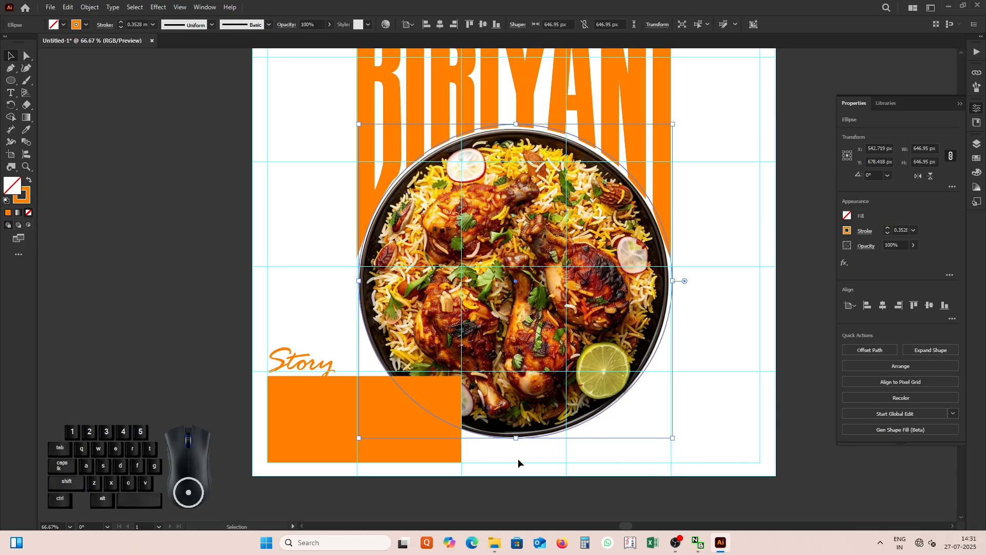
key("Down")
key("Down")
key("Down")
key("Down")
key("Down")
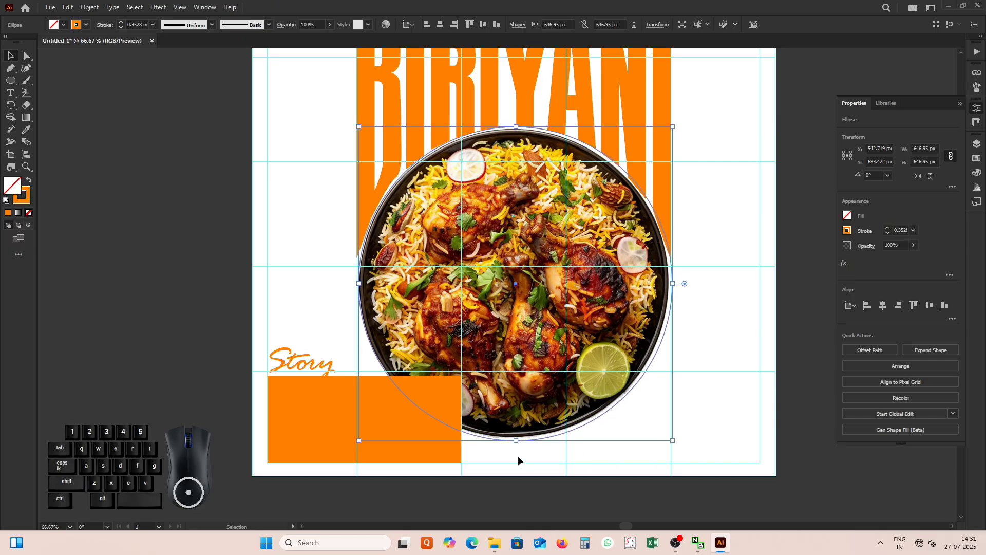
key("Up")
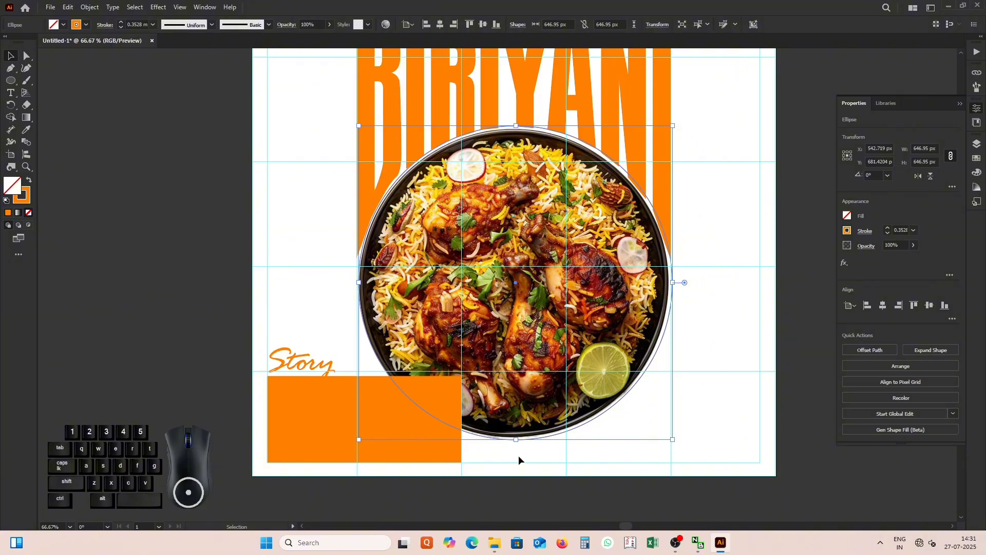
key("Left")
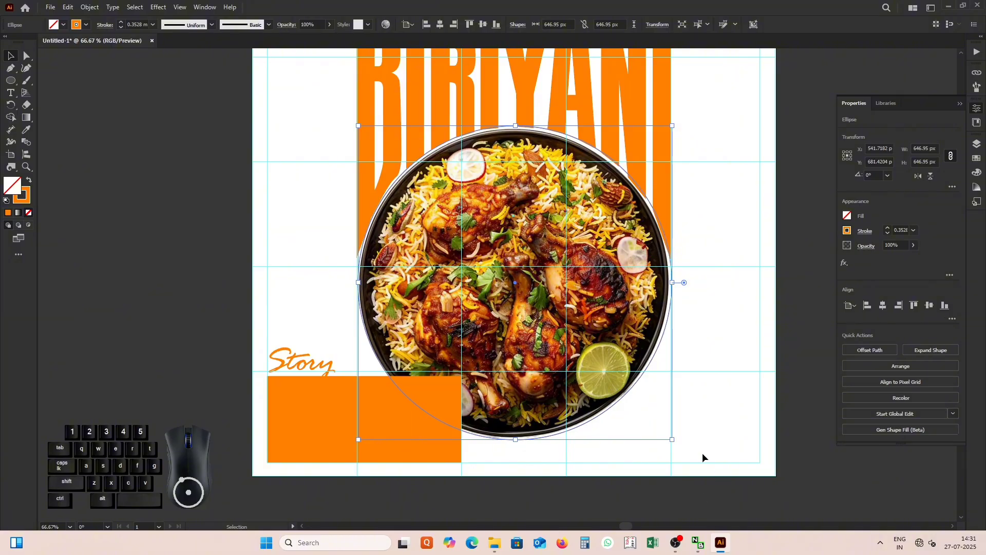
Enlarge the circle outline from its centre to about 662 px and nudge it slightly left so it surrounds the plate evenly.
left_click_drag(671, 440, 676, 445)
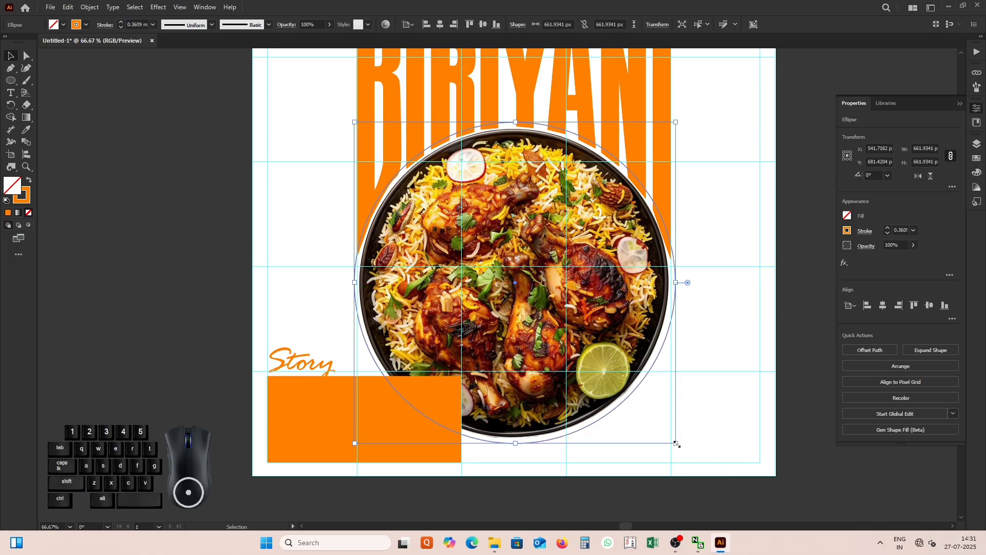
key("Left")
key("Left")
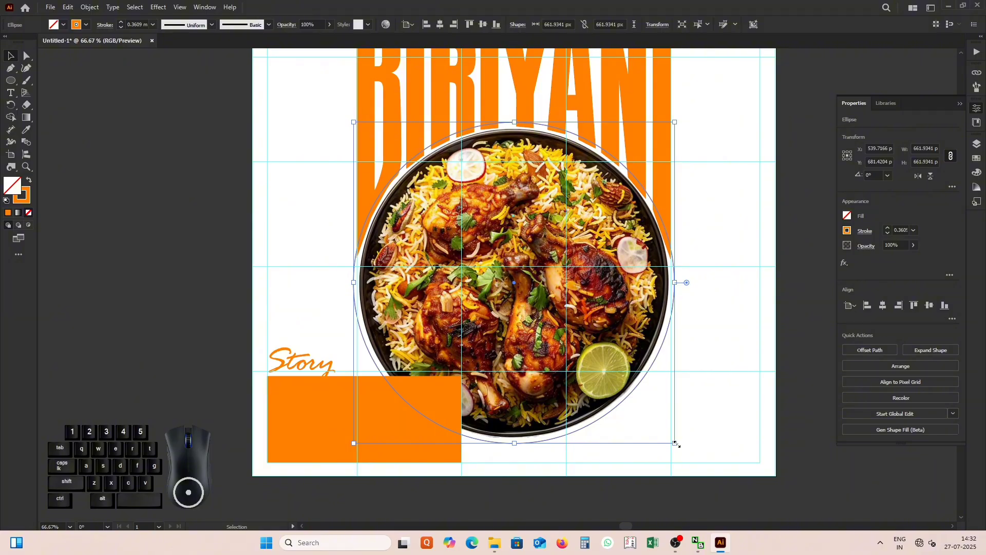
Select all the BIRIYANI letters together with the circle outline and the orange rectangle beneath Story.
scroll(551, 430, "down", 1)
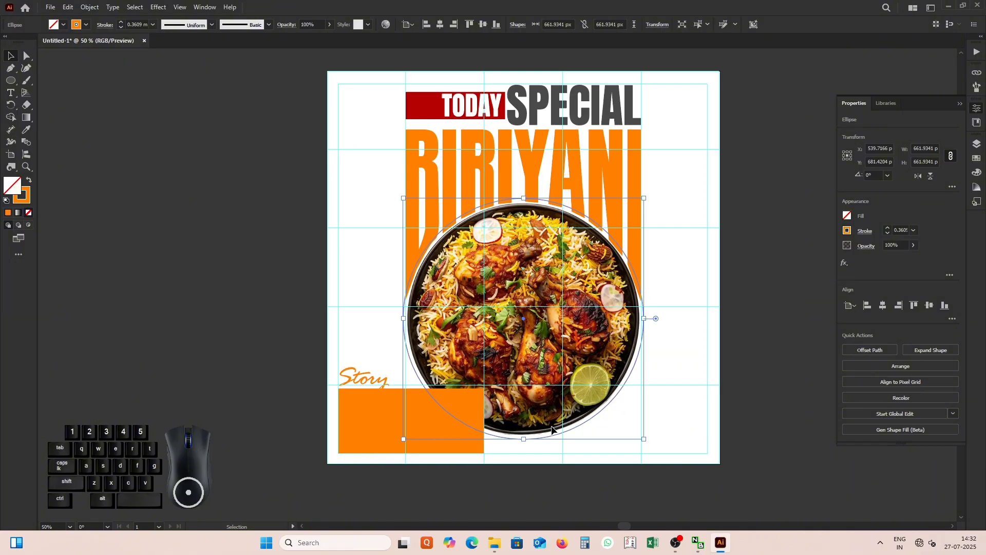
left_click(11, 57)
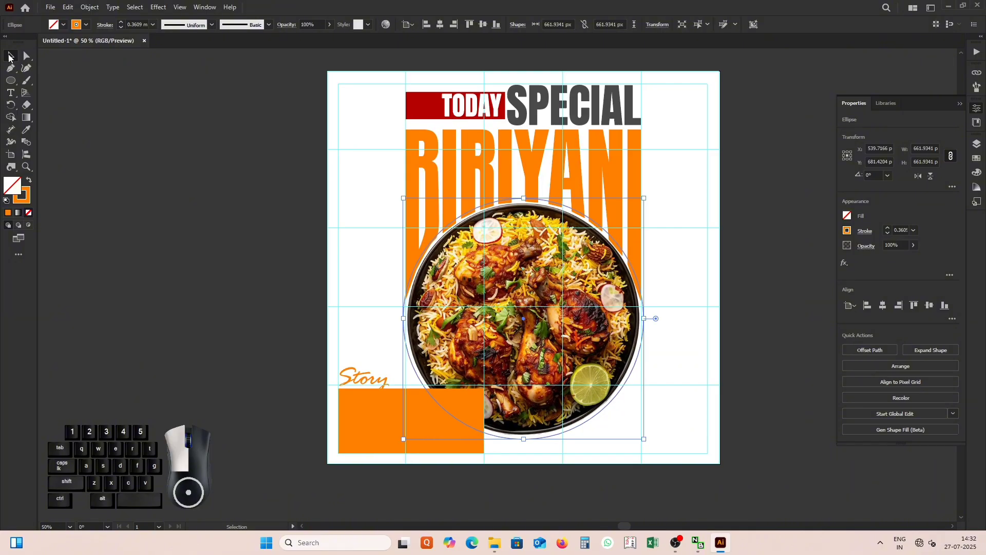
left_click(409, 154)
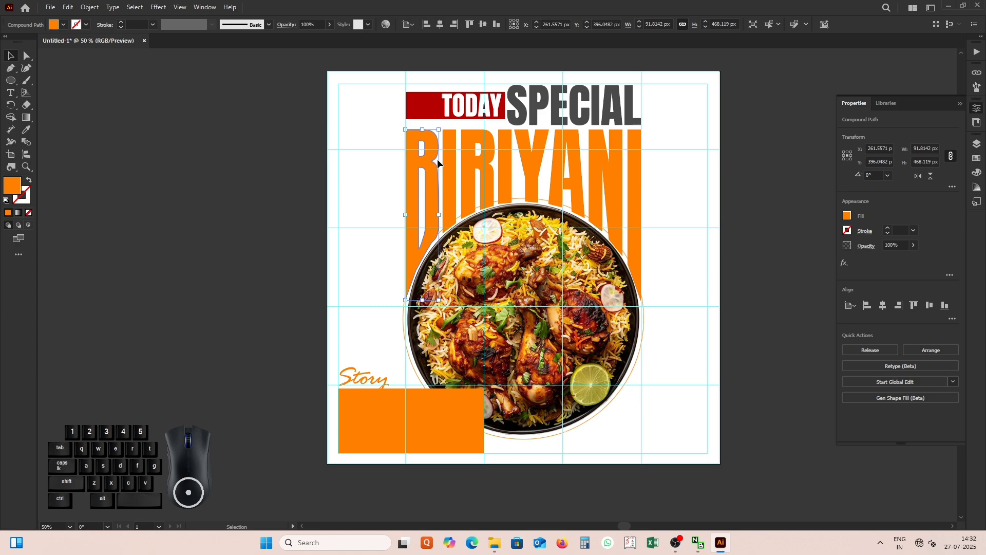
left_click(470, 160, "shift")
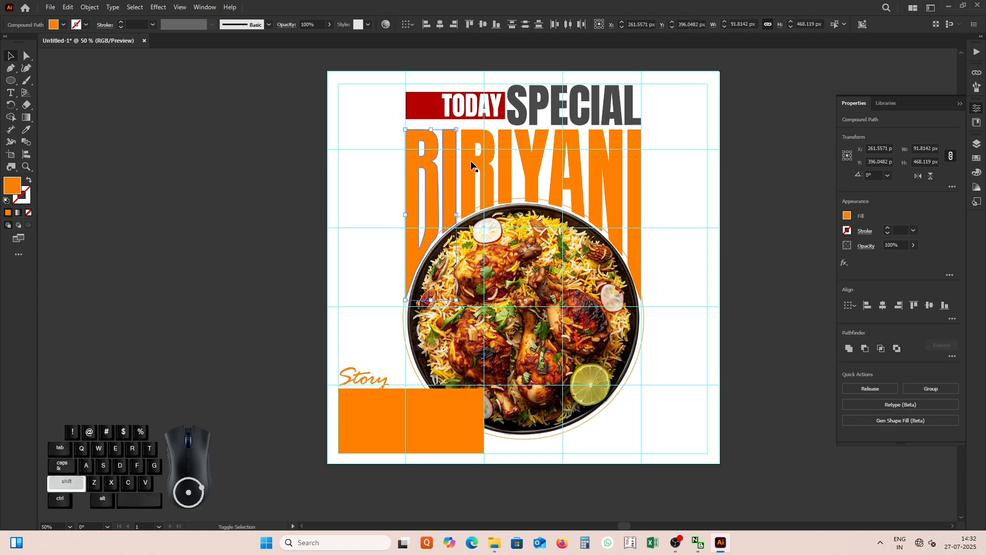
left_click(502, 163, "shift")
left_click(529, 162, "shift")
left_click(562, 165, "shift")
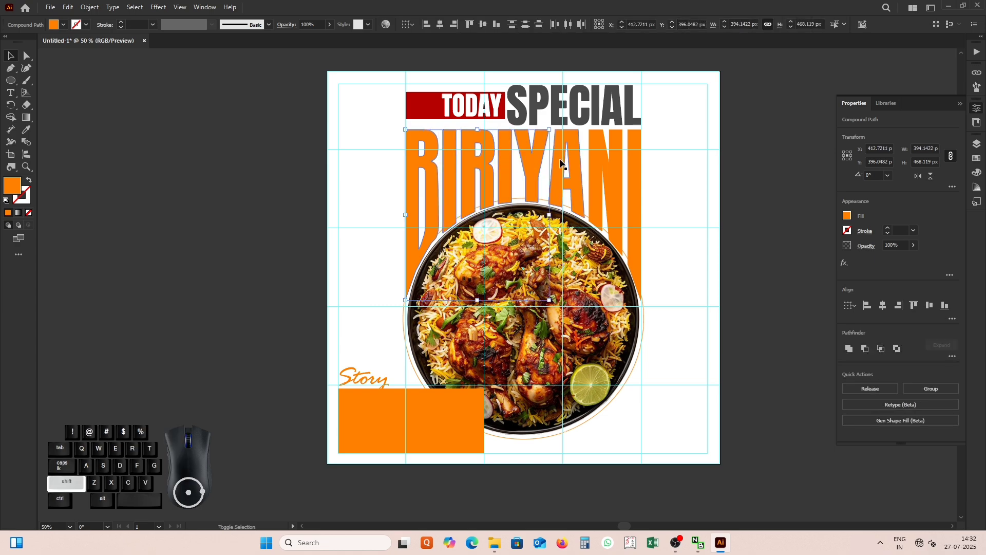
left_click(598, 167, "shift")
left_click(637, 168, "shift")
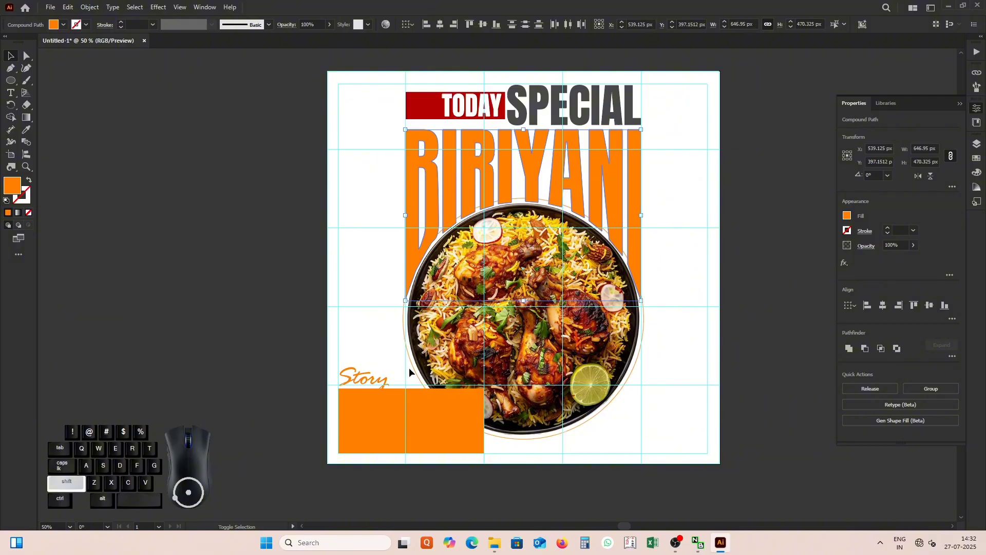
left_click(411, 351, "shift")
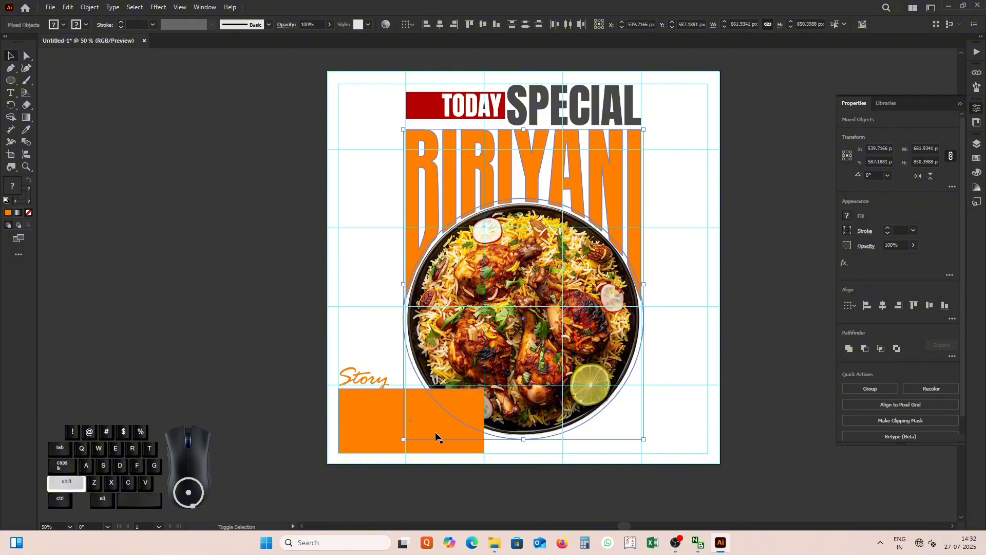
left_click(383, 437, "shift")
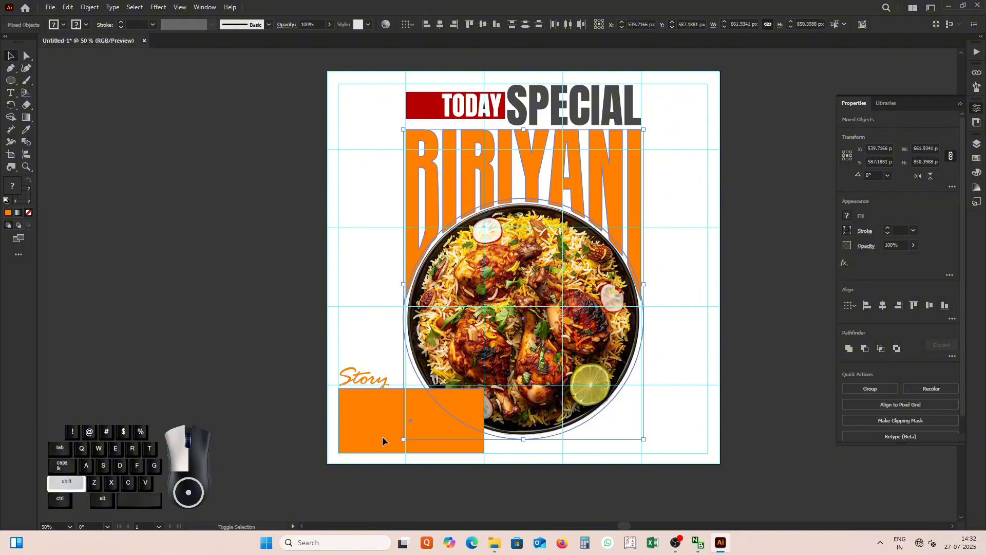
Split the first BIRIYANI letters along the circle outline with the Shape Builder, working from the B to the Y.
left_click(11, 118)
scroll(431, 197, "up", 2)
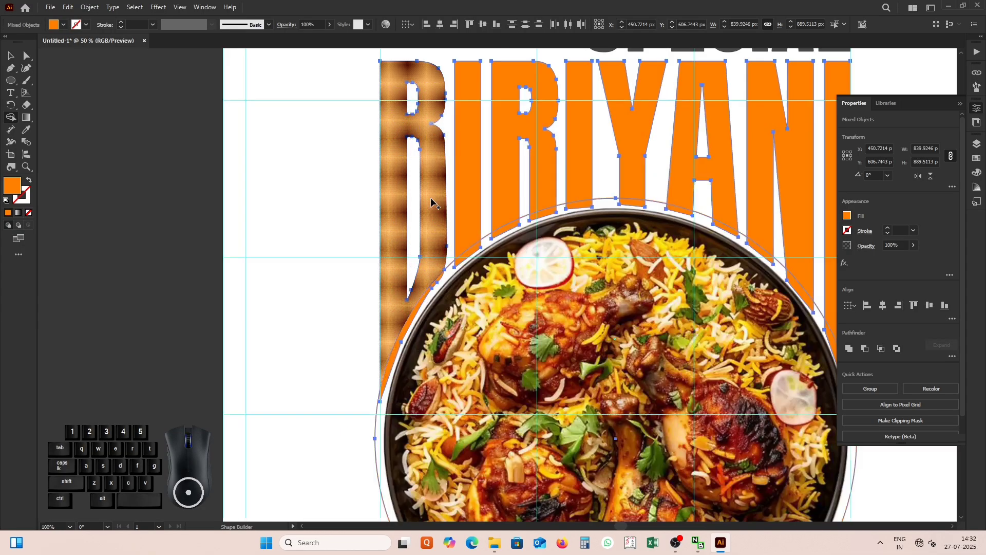
left_click_drag(437, 204, 437, 207)
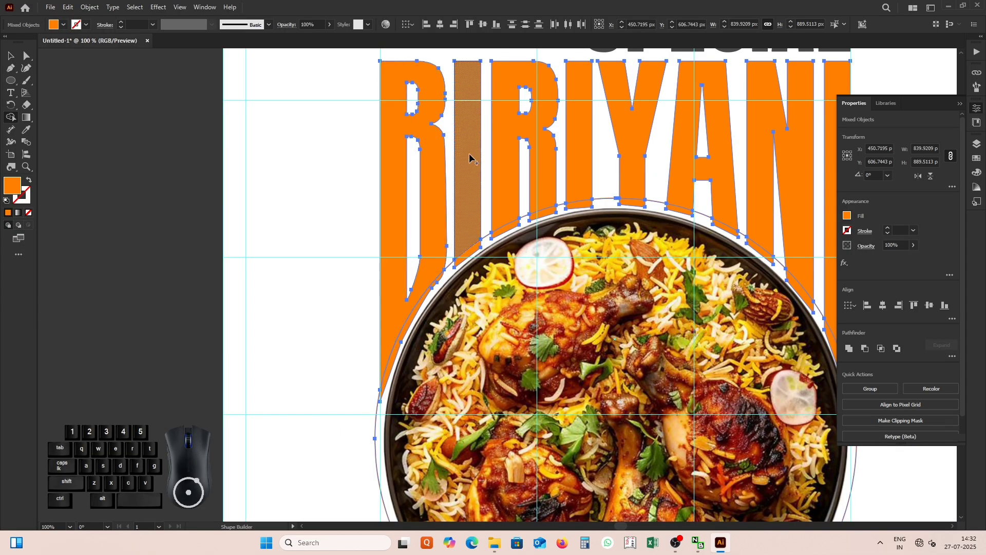
left_click_drag(469, 151, 468, 186)
left_click_drag(501, 137, 502, 178)
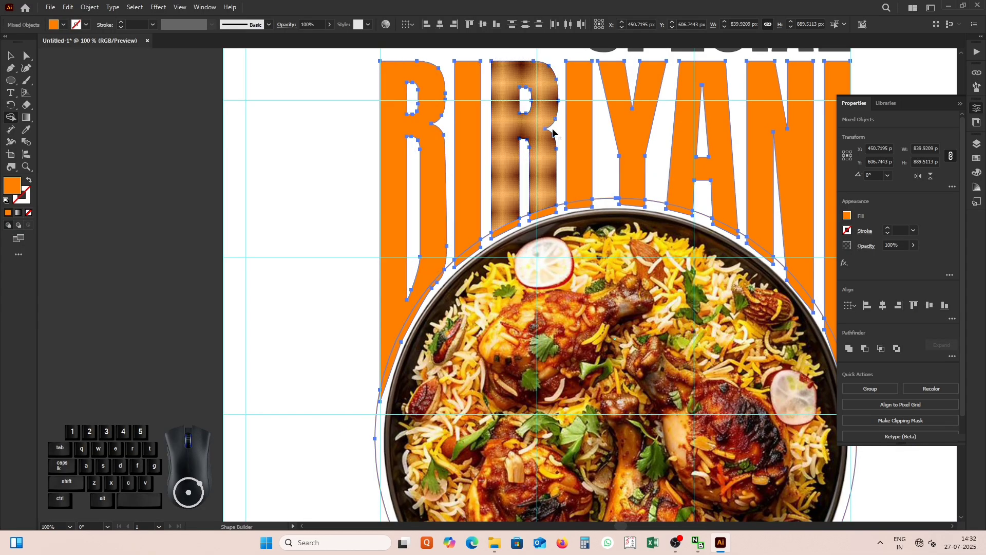
mouse_move(578, 116)
left_mouse_down()
mouse_move(578, 131)
mouse_move(631, 149)
left_mouse_up()
Split the N, the final I and the orange rectangle along the circle outline with the Shape Builder.
scroll(517, 180, "down", 1)
scroll(641, 166, "up", 1)
scroll(624, 170, "down", 1)
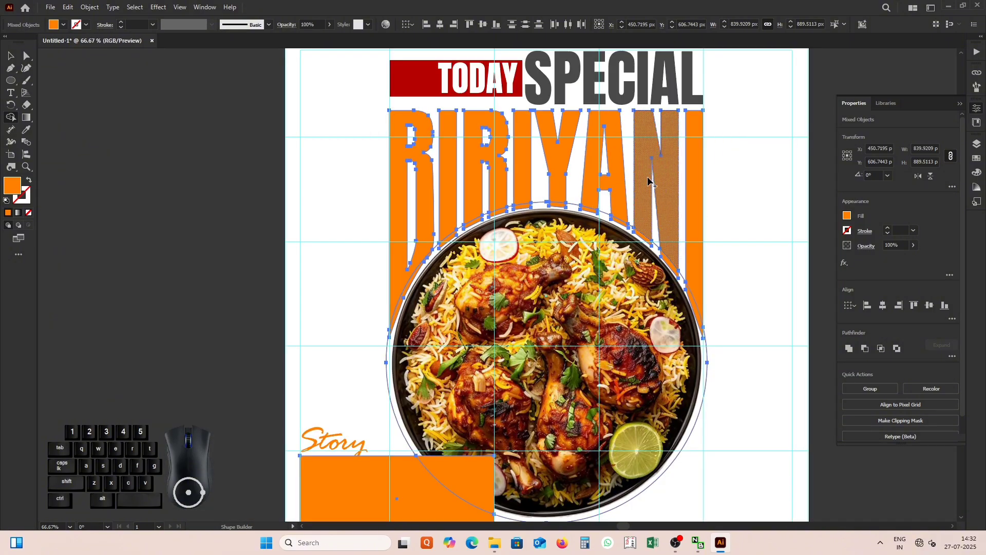
left_click_drag(645, 162, 643, 190)
left_click_drag(694, 167, 699, 229)
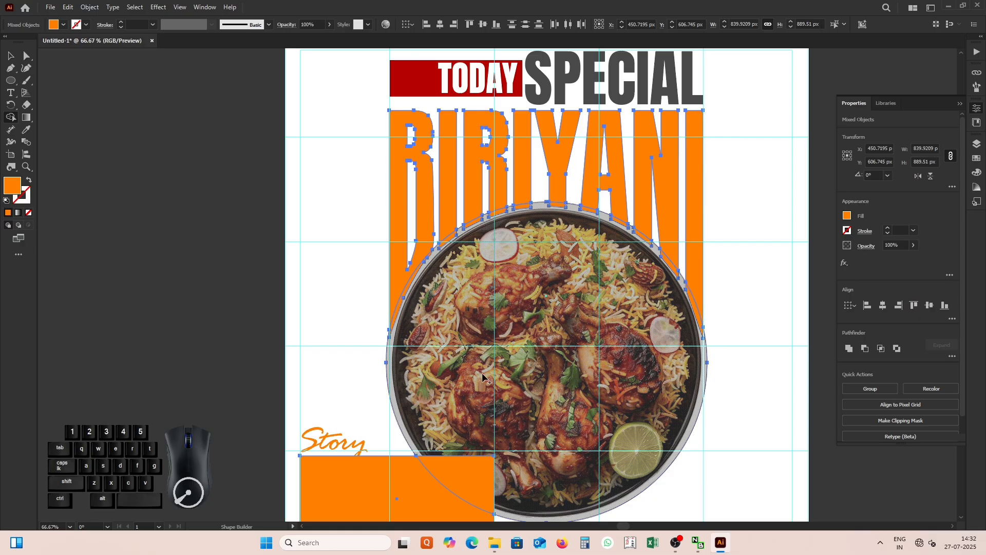
scroll(423, 245, "down", 2)
scroll(398, 374, "up", 2)
left_click(363, 361)
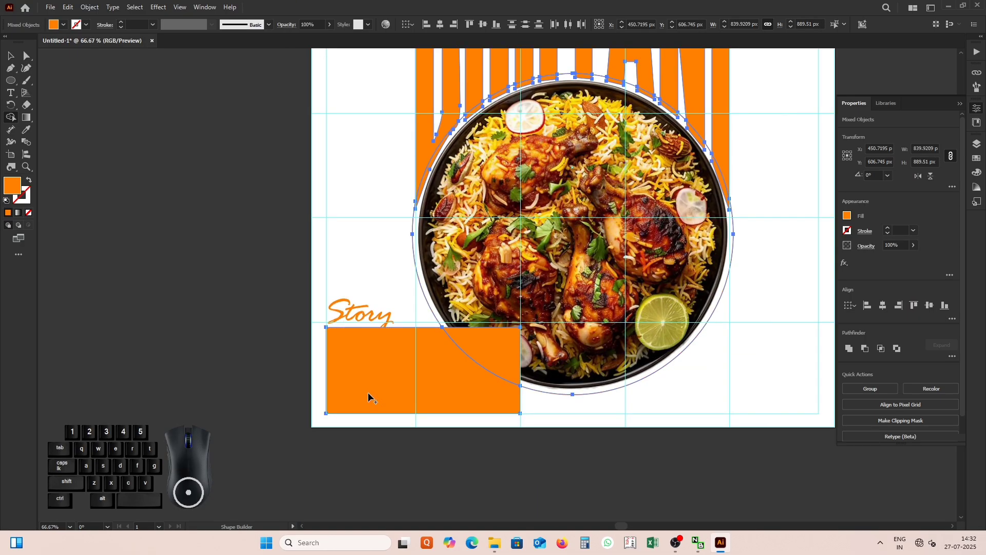
Clear the selection and delete the orange circle outline around the plate.
left_click(11, 56)
left_click(149, 270)
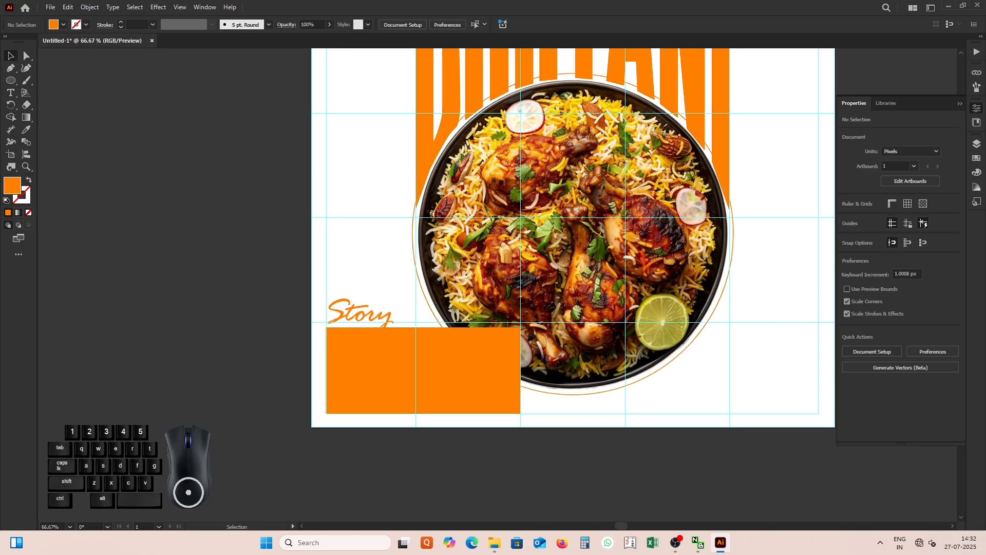
left_click_drag(436, 305, 347, 336)
left_click(343, 341)
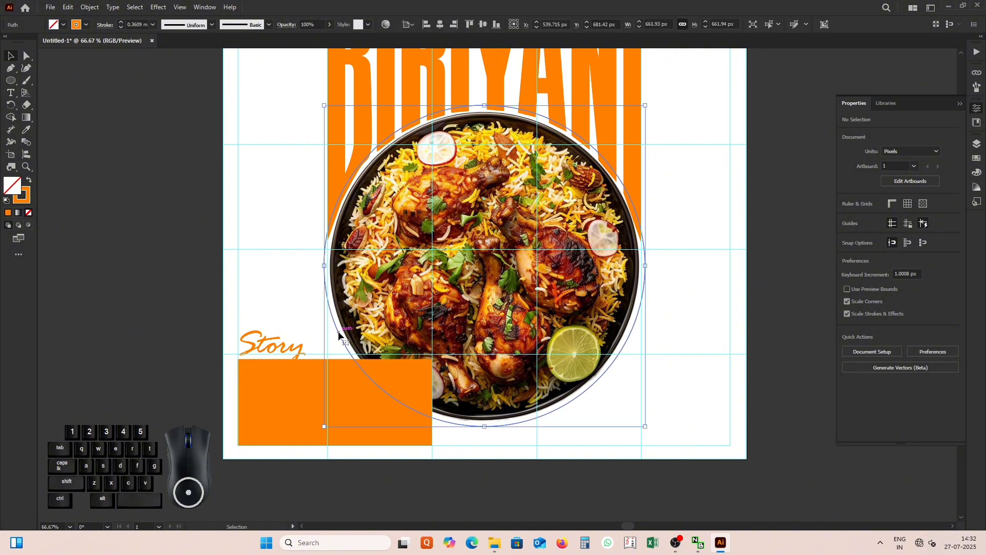
key("Delete")
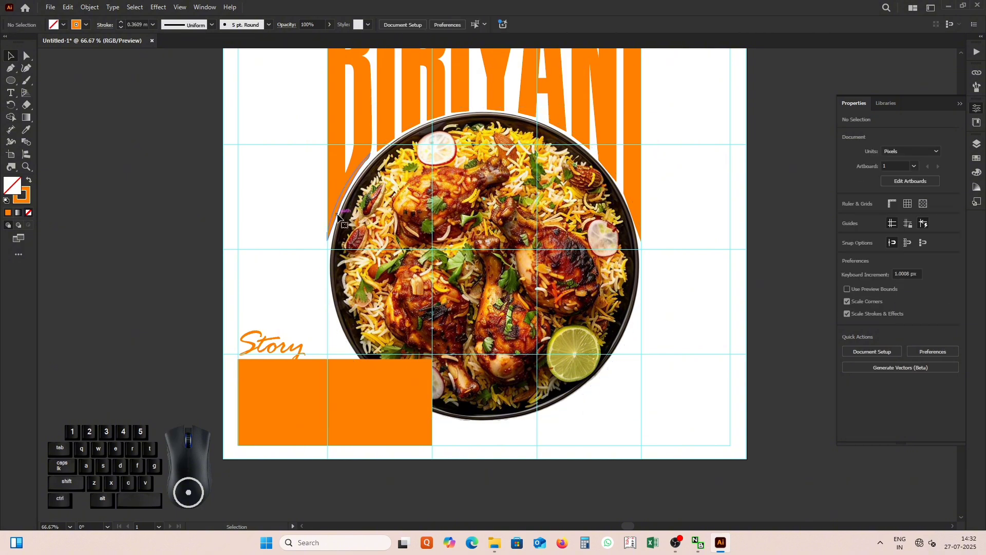
Delete the cut-off letter pieces along the plate's rim from the B across to the N of BIRIYANI.
left_click(338, 213)
key("Delete")
left_click(381, 144)
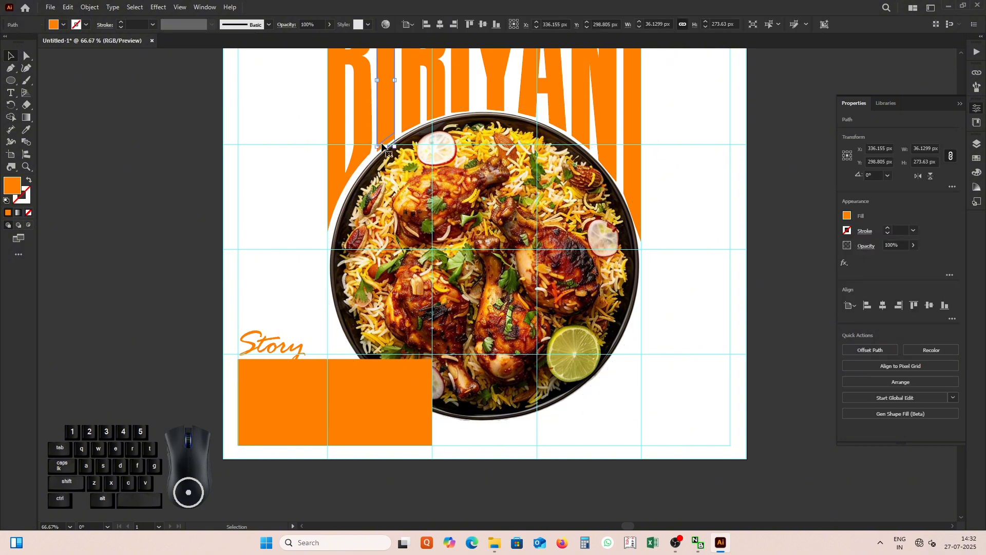
key("Delete")
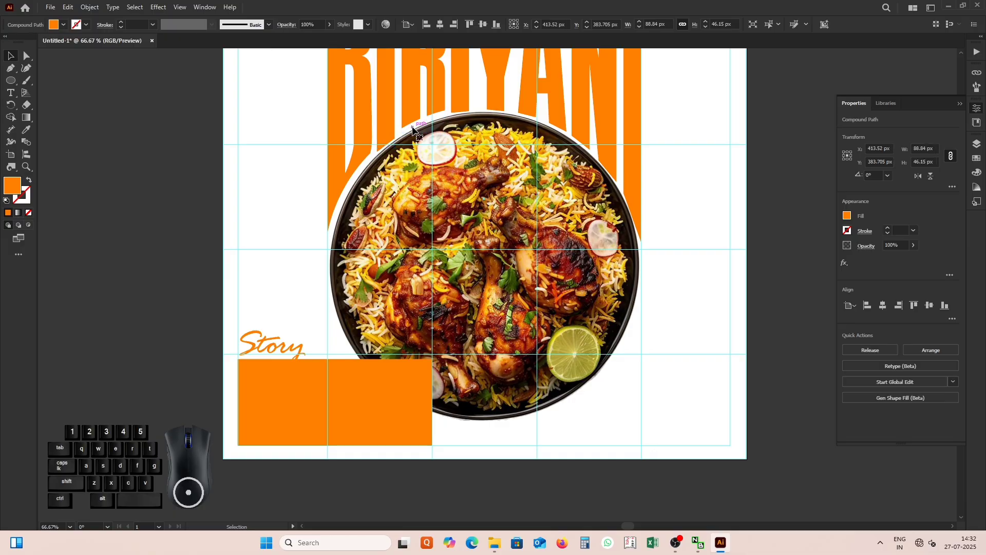
left_click(447, 131)
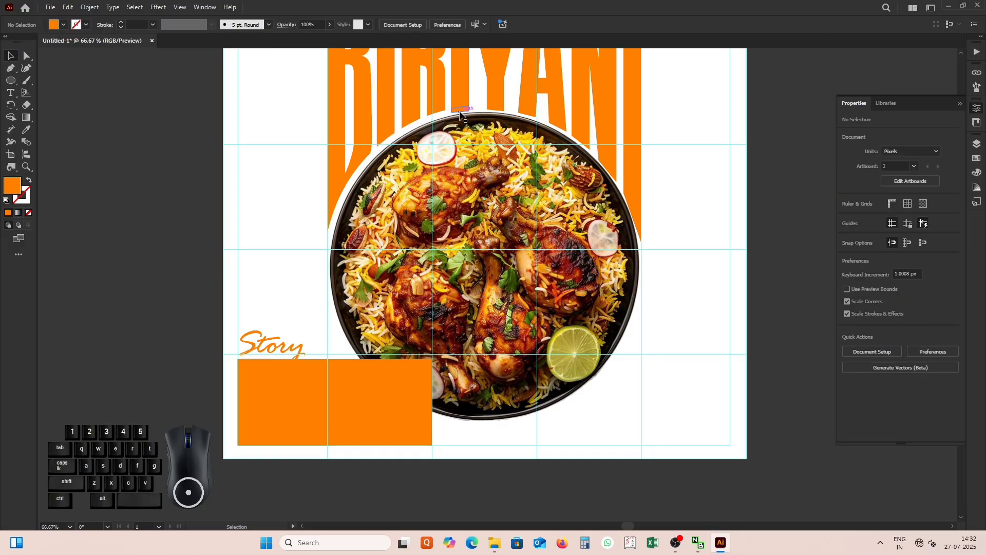
left_click(463, 110)
key("Delete")
left_click(499, 112)
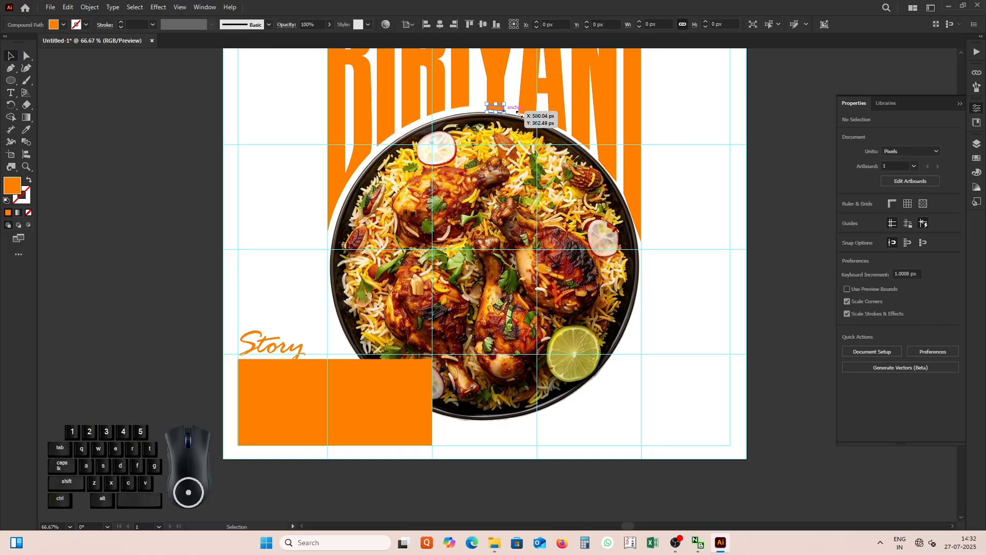
key("Delete")
key("Delete")
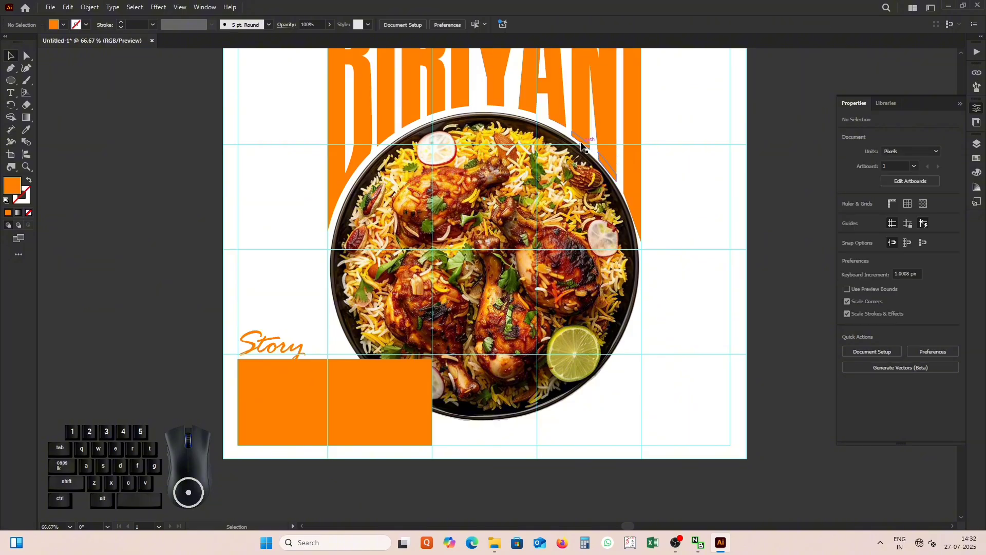
Delete the cut-off pieces of the final I and the part of the orange rectangle that overlaps the plate.
left_click(639, 218)
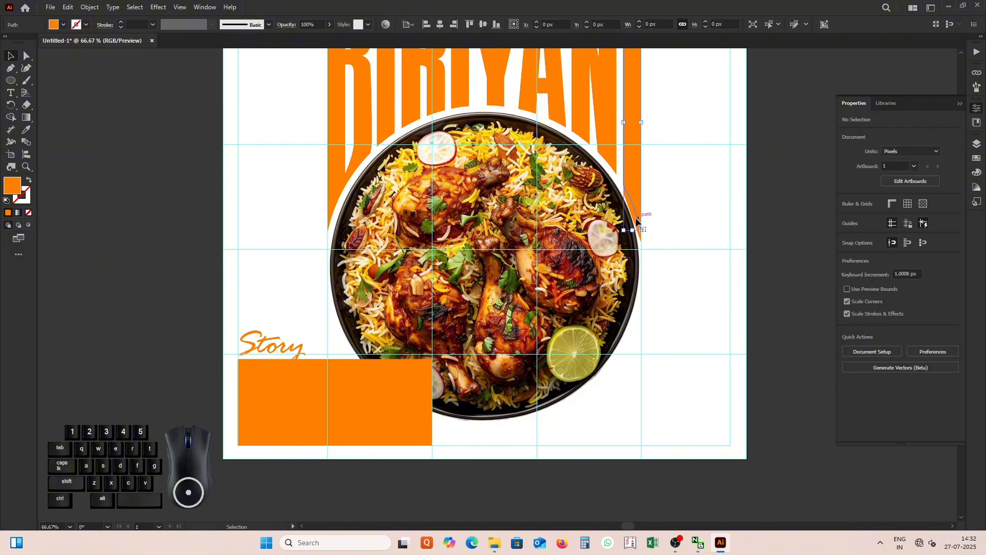
key("Delete")
left_click(640, 230)
key("Delete")
left_click(405, 370)
key("Delete")
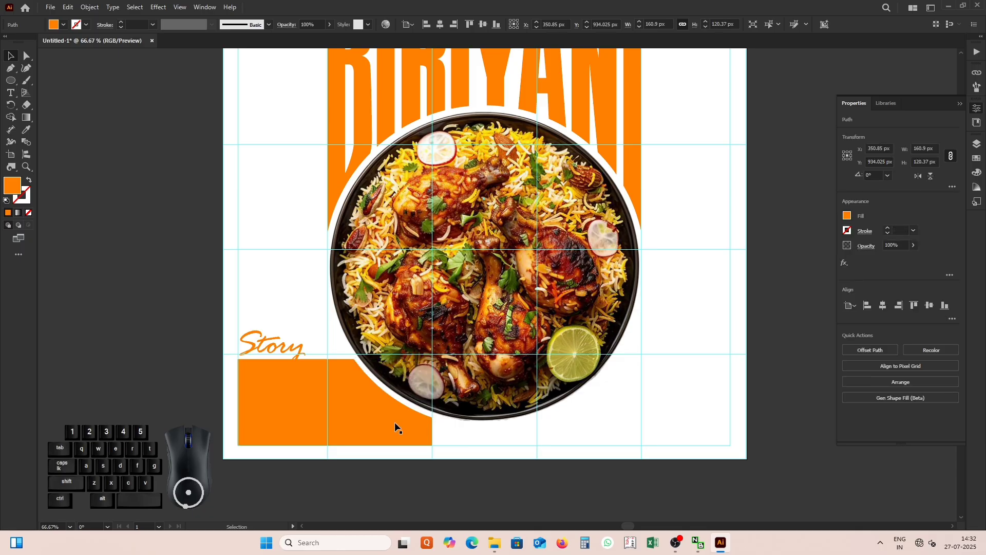
Turn the trimmed orange shape beneath Story into an area text frame.
scroll(394, 428, "down", 2)
scroll(345, 413, "up", 1)
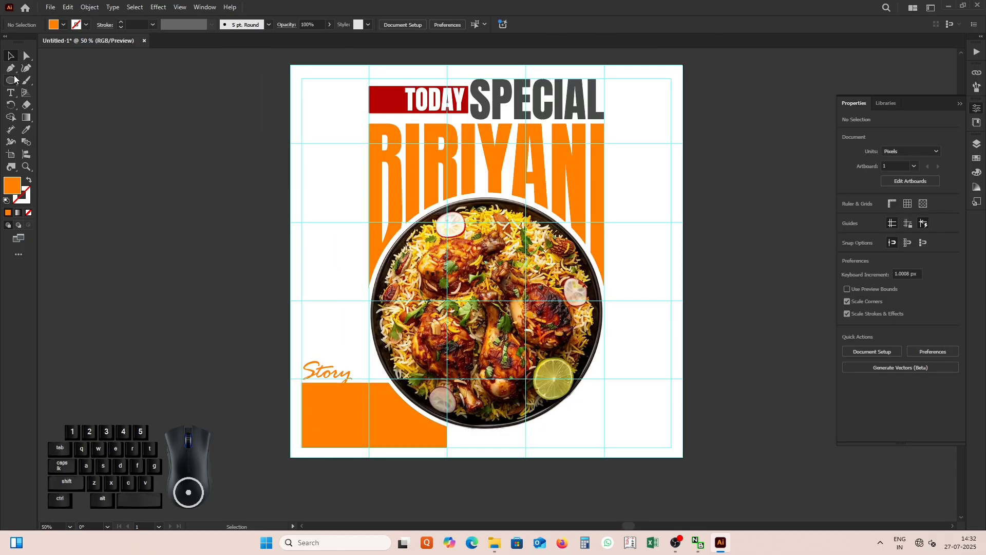
left_click(12, 92)
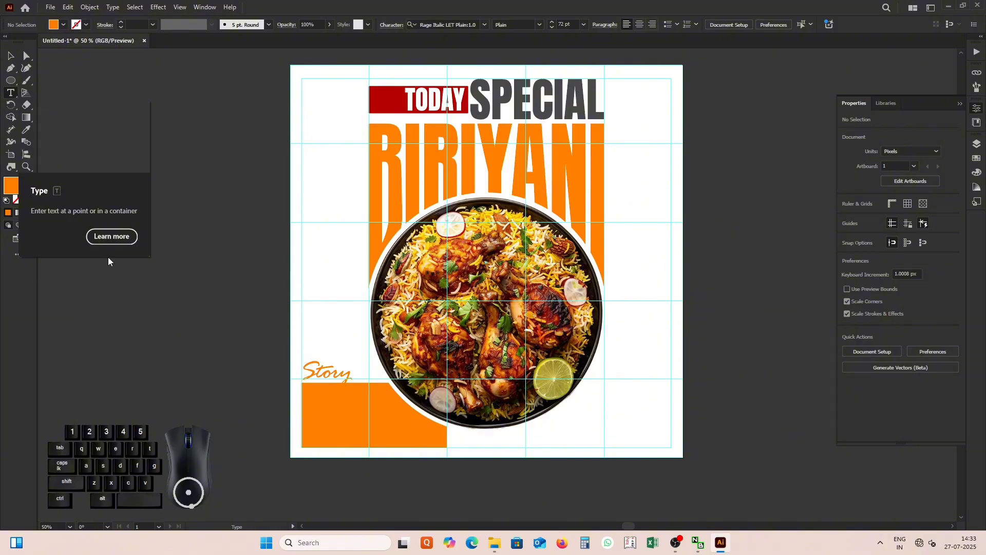
left_click(303, 383)
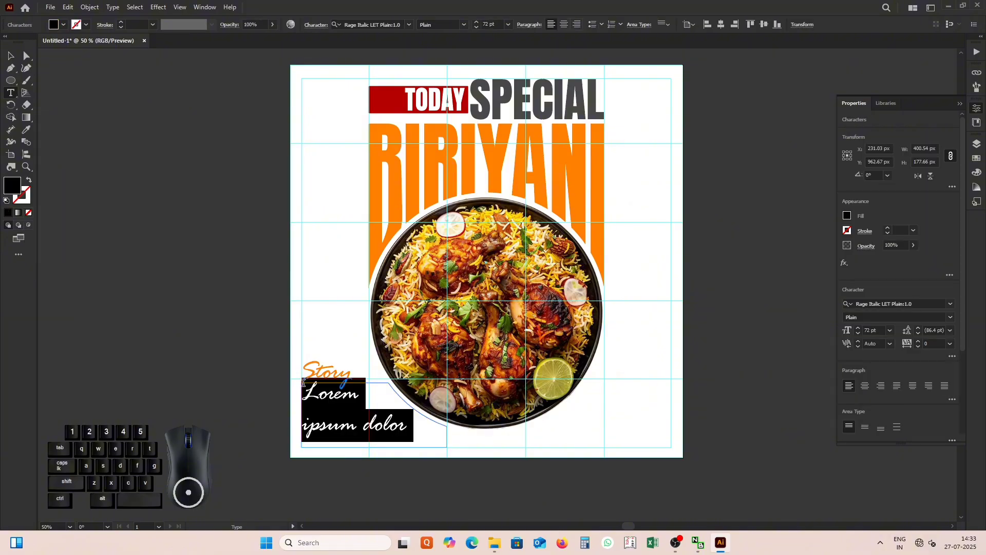
Set the area text beneath Story to Geometr706 BlkCn BT Black at 20 pt.
left_click(508, 26)
left_click(519, 49)
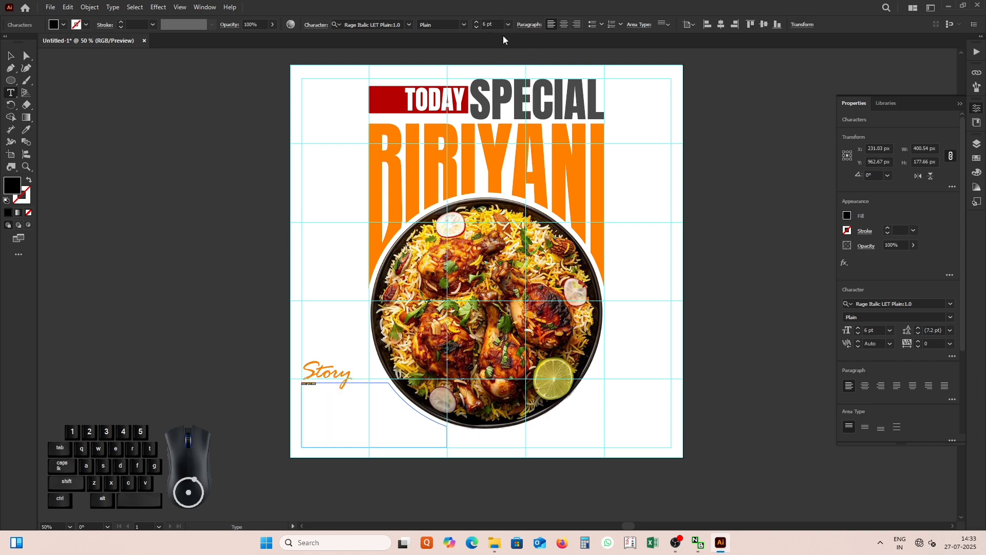
left_click(508, 25)
left_click(518, 100)
left_click(409, 25)
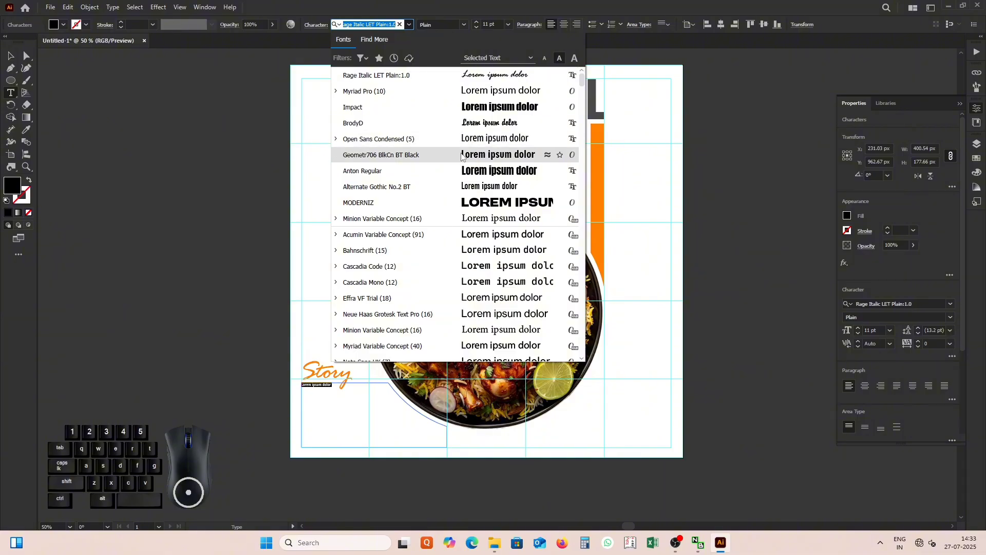
left_click(461, 155)
scroll(478, 21, "up", 9)
Fill the text frame beneath Story with placeholder text after the existing words and justify the paragraph.
left_click(354, 386)
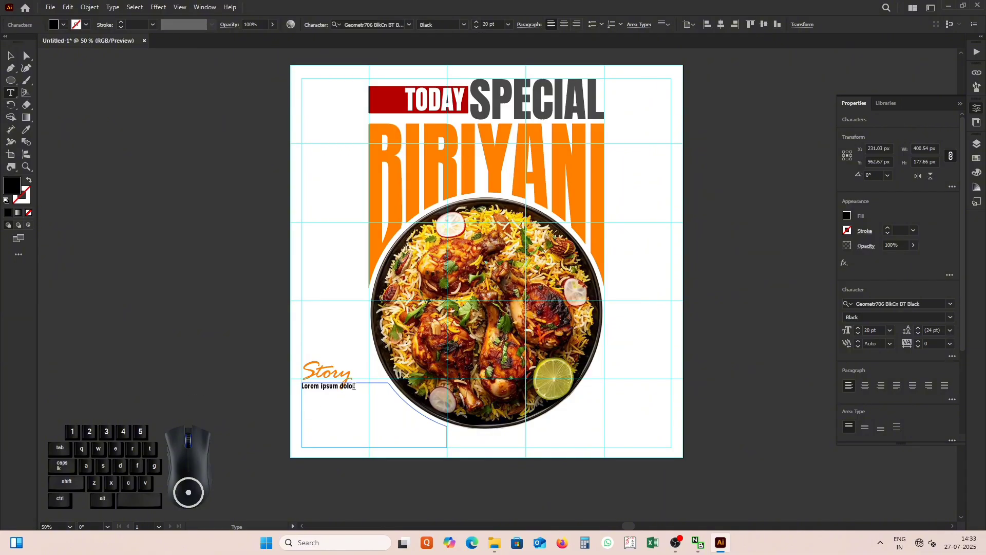
left_click(113, 7)
left_click(156, 280)
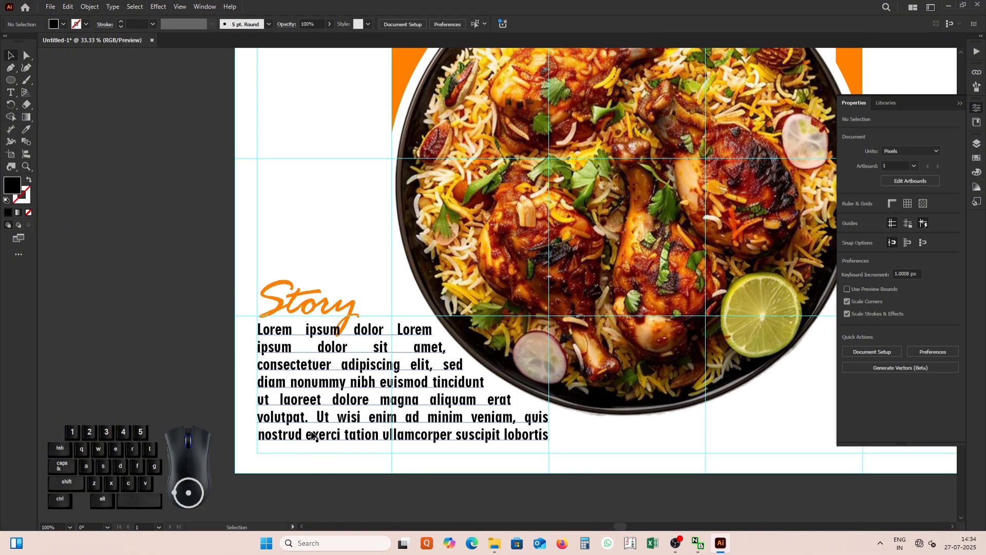
left_click(314, 436)
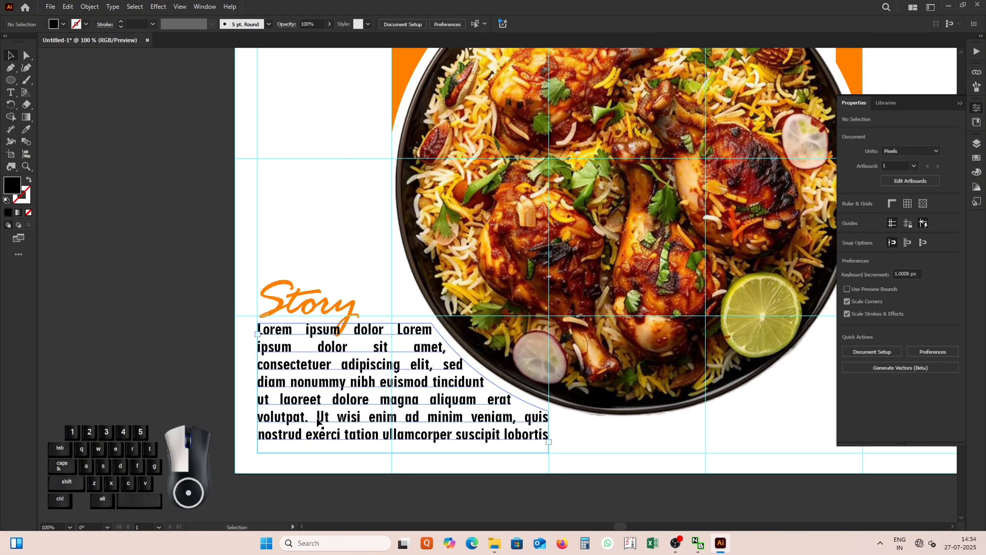
Change the placeholder paragraph's fill colour to dark grey #515151.
double_click(11, 186)
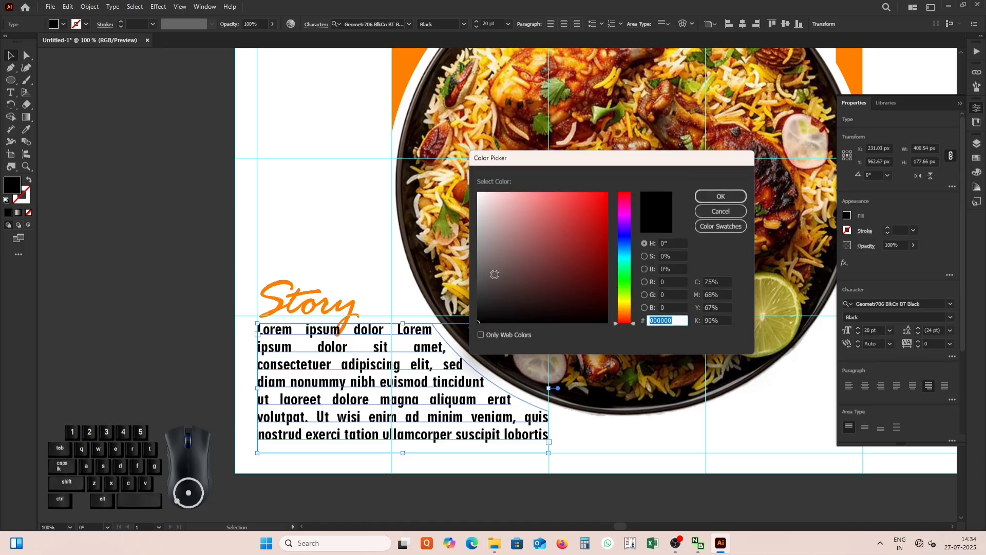
left_click_drag(482, 284, 475, 282)
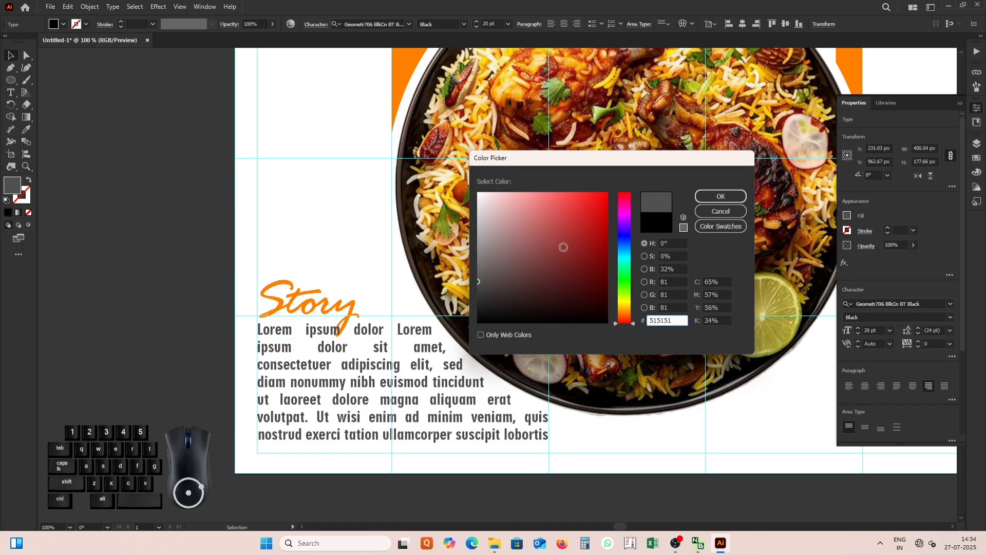
left_click(708, 195)
Add a DELIVERY ORDER text line in the empty area beneath the plate on its lower-right side.
left_click(309, 302)
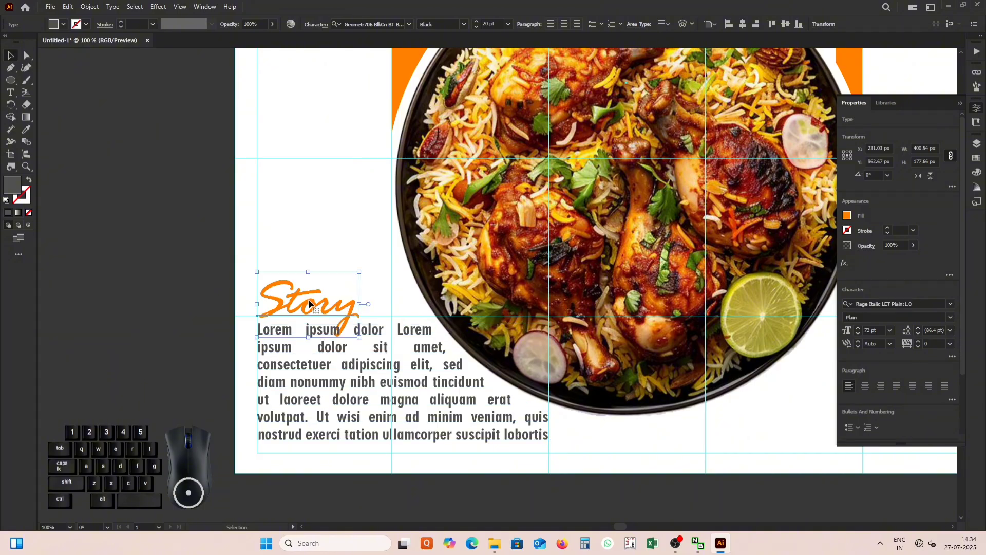
left_click(201, 333)
scroll(197, 334, "down", 3)
scroll(195, 309, "up", 1)
key("t")
left_click(476, 428)
key("Caps_Lock")
type("DELIVERY ORDER")
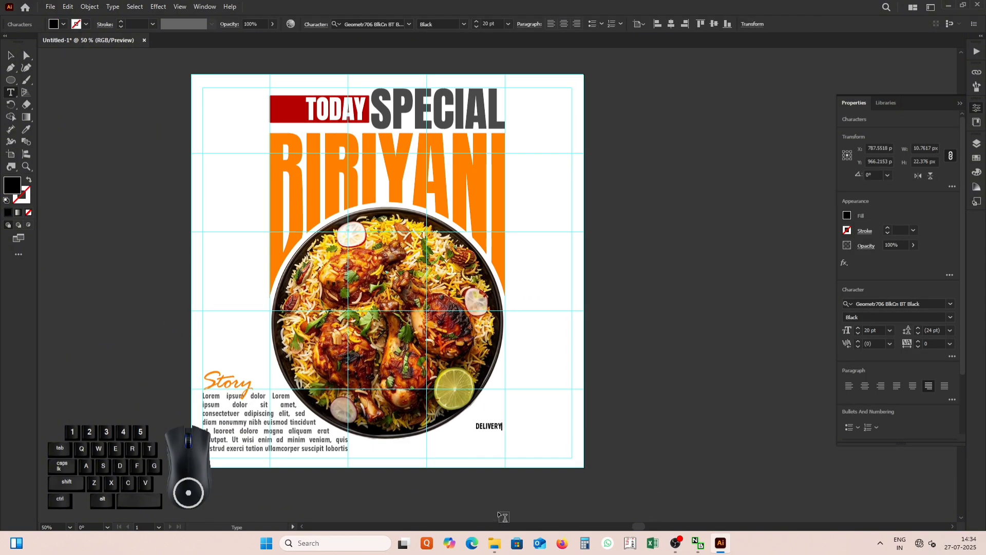
key("Escape")
Enlarge DELIVERY ORDER out to the poster's right margin guide and set it in Anton Regular.
left_click_drag(523, 431, 569, 433)
left_click(409, 24)
left_click(476, 171)
left_click(625, 400)
Match the fill of DELIVERY ORDER to the dark grey of the SPECIAL heading.
key("i")
left_click(436, 109)
key("v")
left_click(121, 123)
Add the delivery phone number as a separate text line beneath DELIVERY ORDER.
left_click(11, 93)
left_click(439, 445)
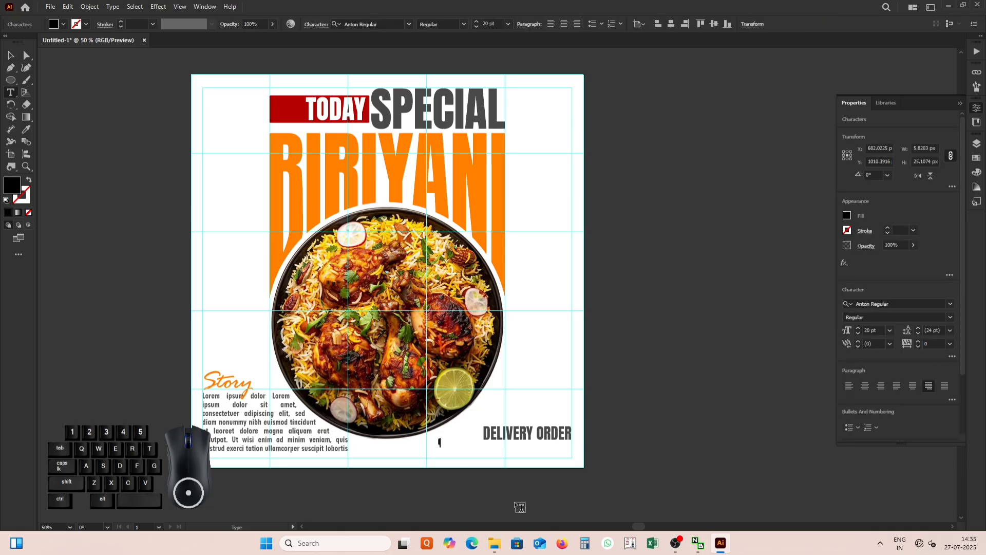
left_click(11, 55)
Give the phone number the orange of the BIRIYANI letters and enlarge it to end flush with DELIVERY ORDER at the right margin.
key("i")
left_click(460, 197)
key("v")
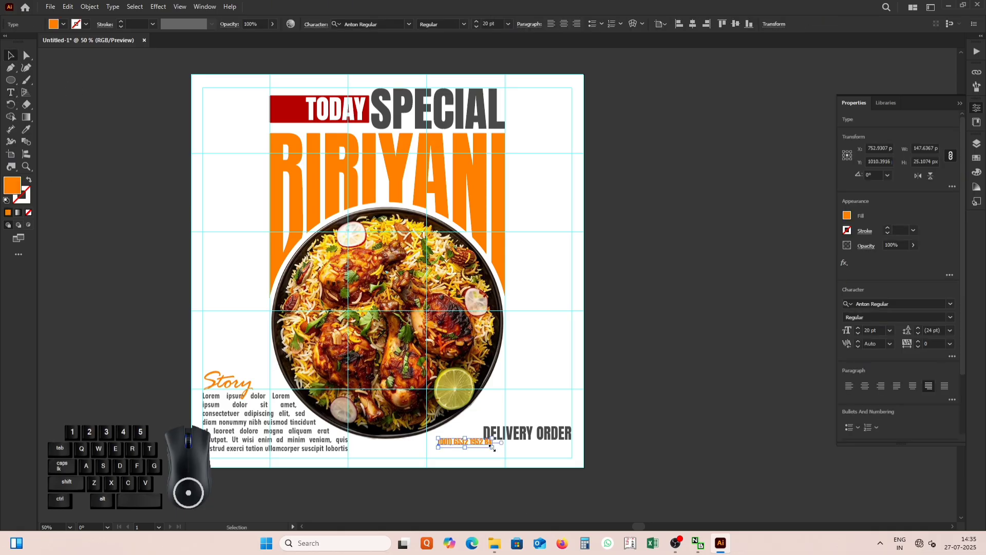
left_click_drag(493, 447, 548, 463)
left_click(505, 493)
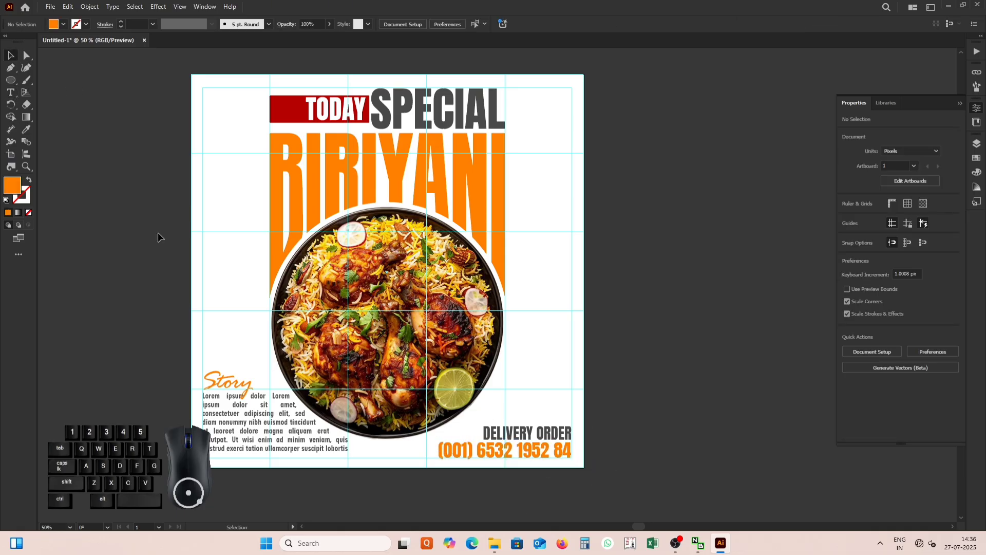
Place coriyender.png, scale it to about 129 × 119 px and position it over the left end of the TODAY band.
key("ctrl+shift+p")
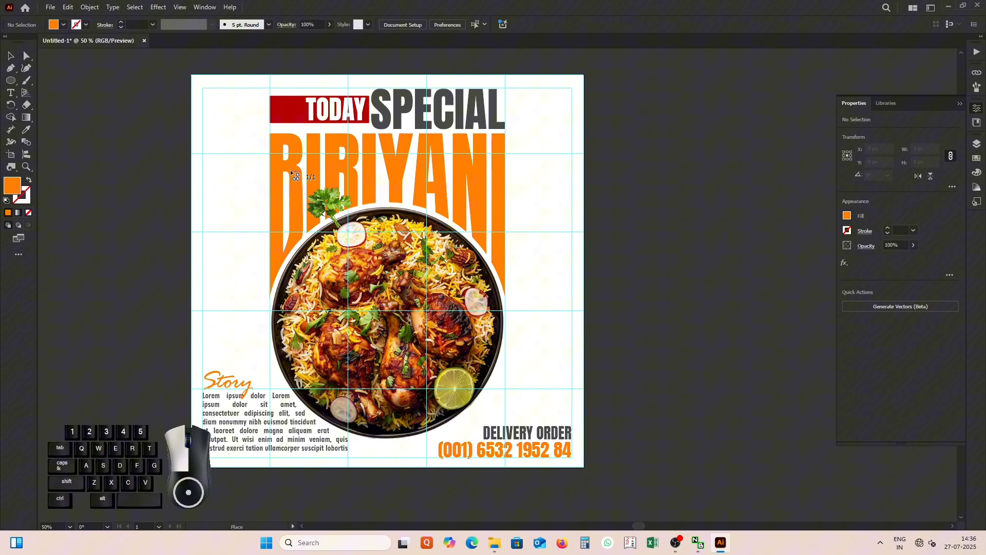
left_click(291, 170)
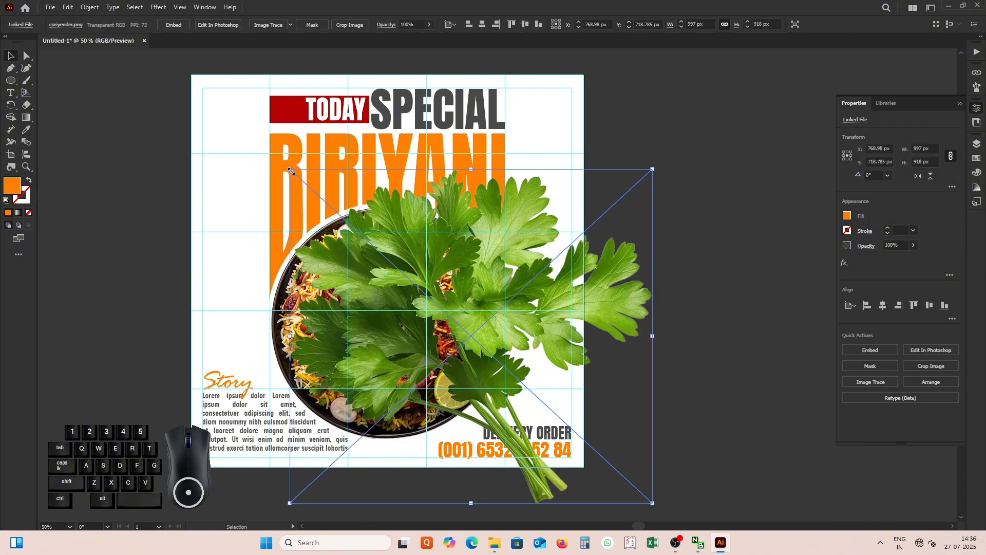
left_click_drag(659, 506, 392, 212)
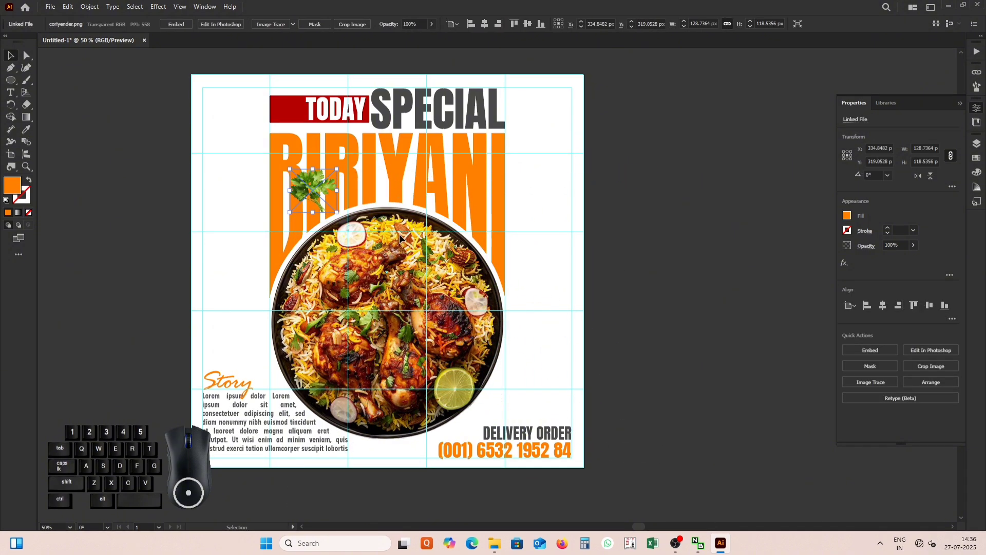
left_click_drag(309, 185, 275, 131)
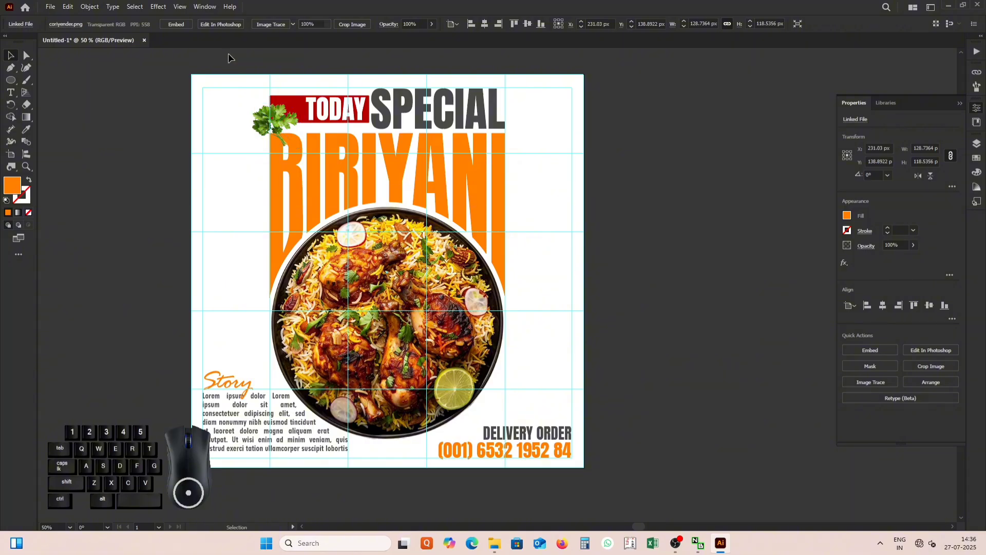
left_click(229, 53)
Duplicate the coriander sprig to just above DELIVERY ORDER and rotate the copy clockwise.
left_click(278, 127)
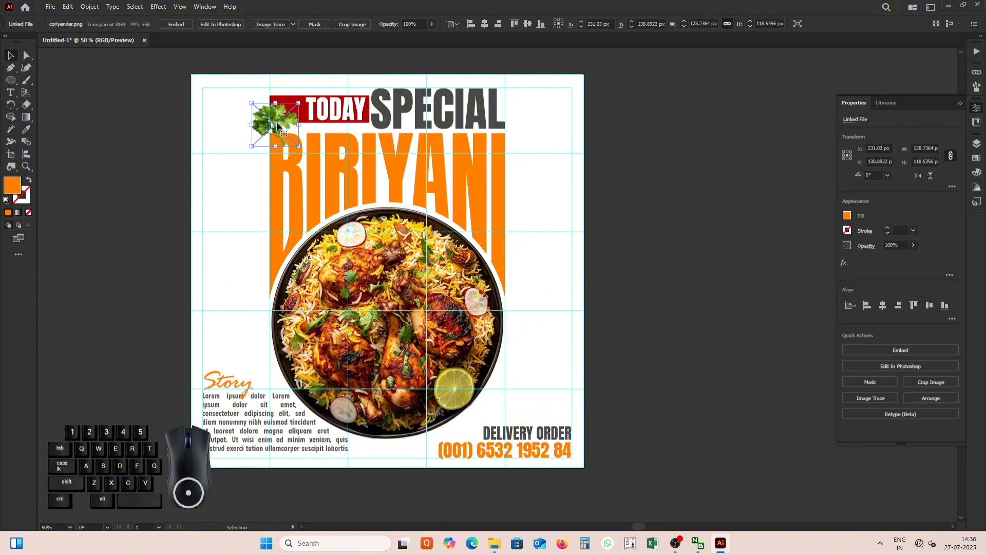
left_click_drag(278, 126, 545, 407)
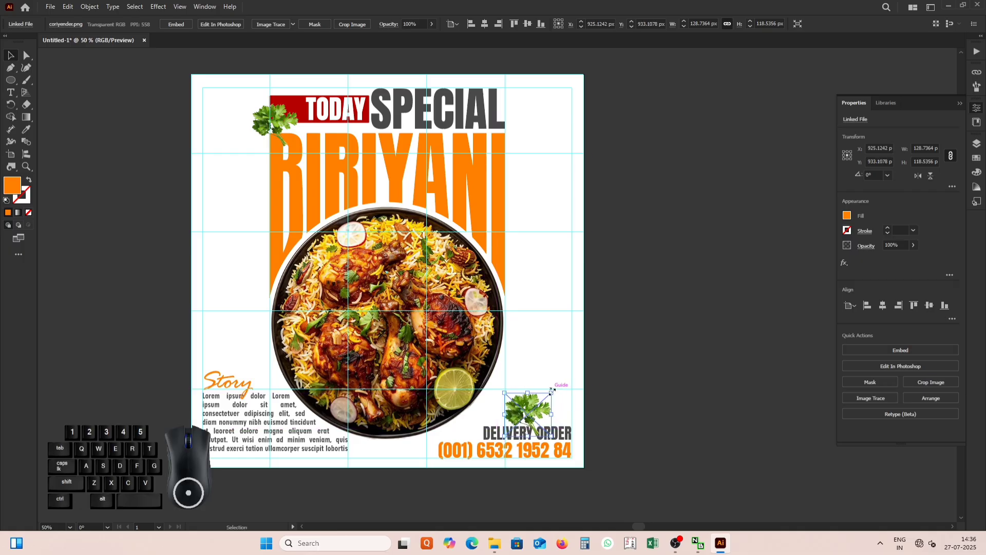
left_click_drag(557, 386, 539, 420)
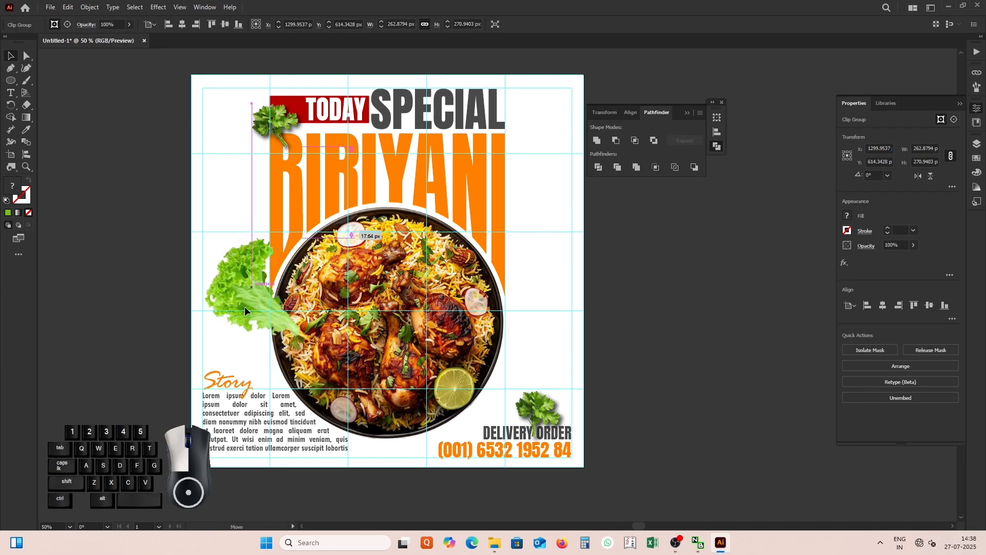
Position the lettuce leaf against the plate's left edge, above the Story heading.
left_click_drag(245, 306, 257, 328)
left_click(156, 282)
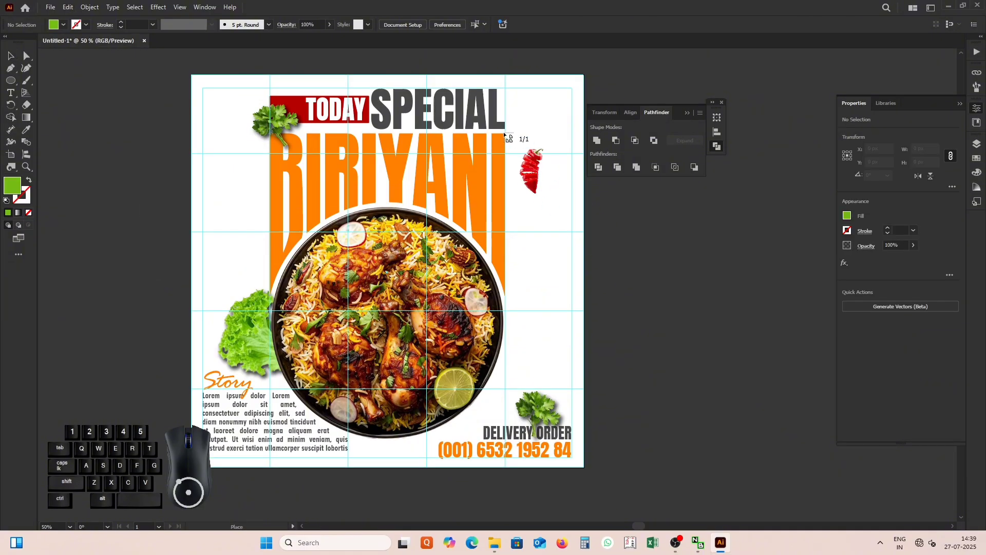
Place mirch.png, scale it to about 308 × 592 px and move it over the poster's upper-right corner.
left_click(486, 116)
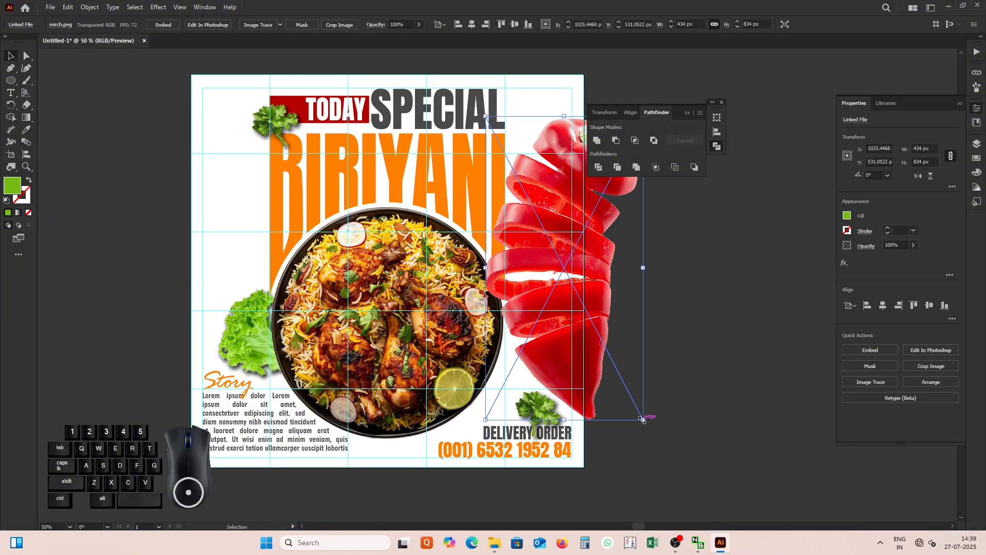
left_click_drag(642, 420, 597, 331)
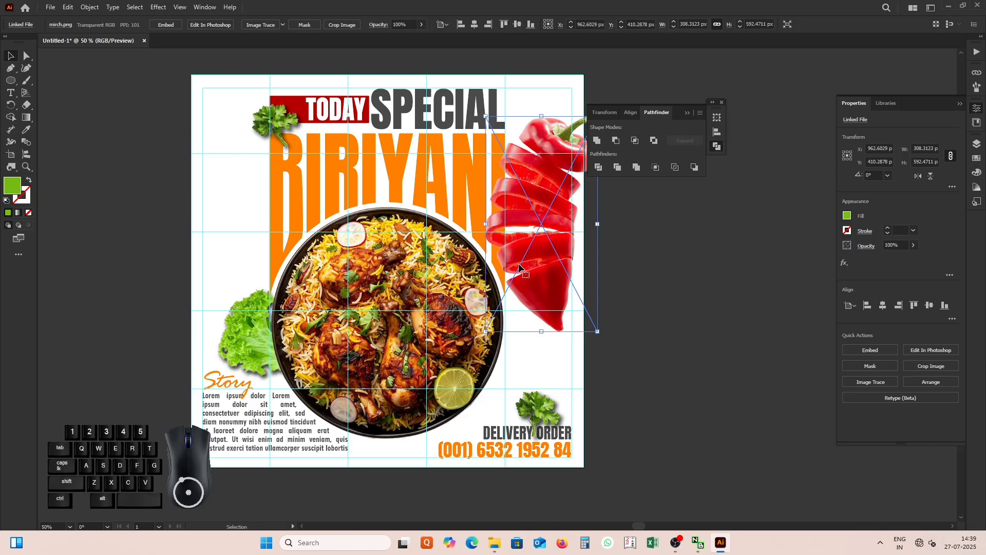
left_click_drag(519, 266, 558, 198)
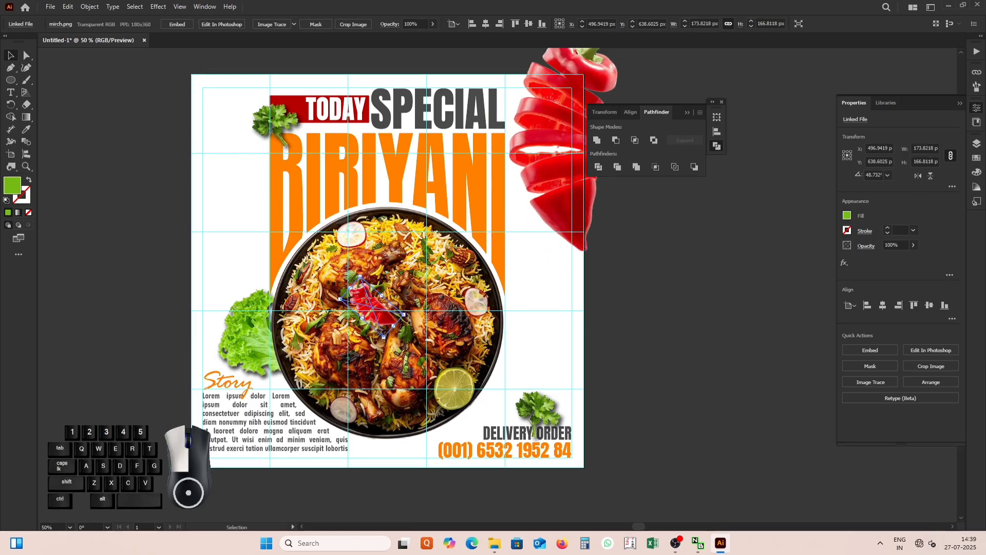
left_click_drag(366, 301, 398, 149)
Apply a Gaussian Blur with a radius of about 10.8 pixels to the large red chilli in the poster's upper-right corner.
left_click(158, 7)
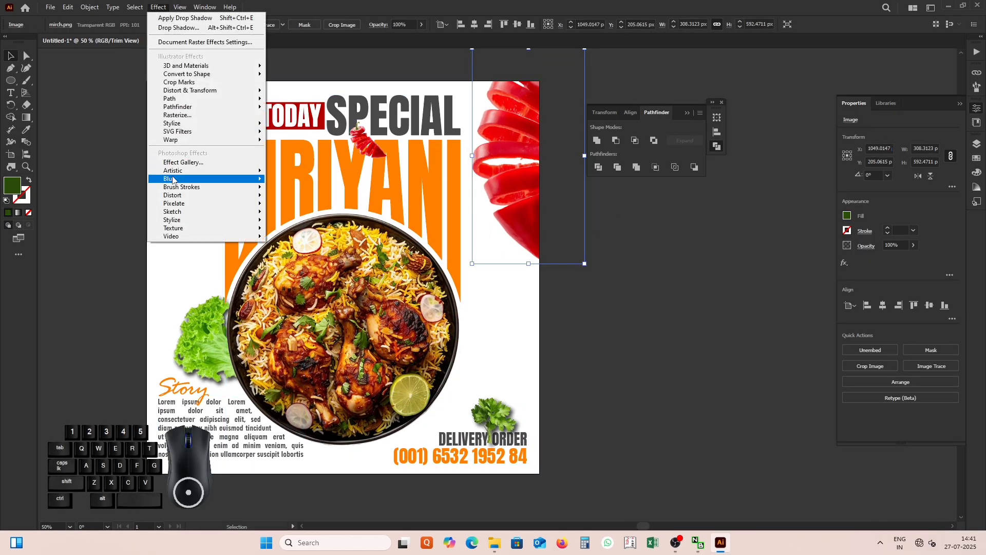
mouse_move(242, 178)
left_click(297, 180)
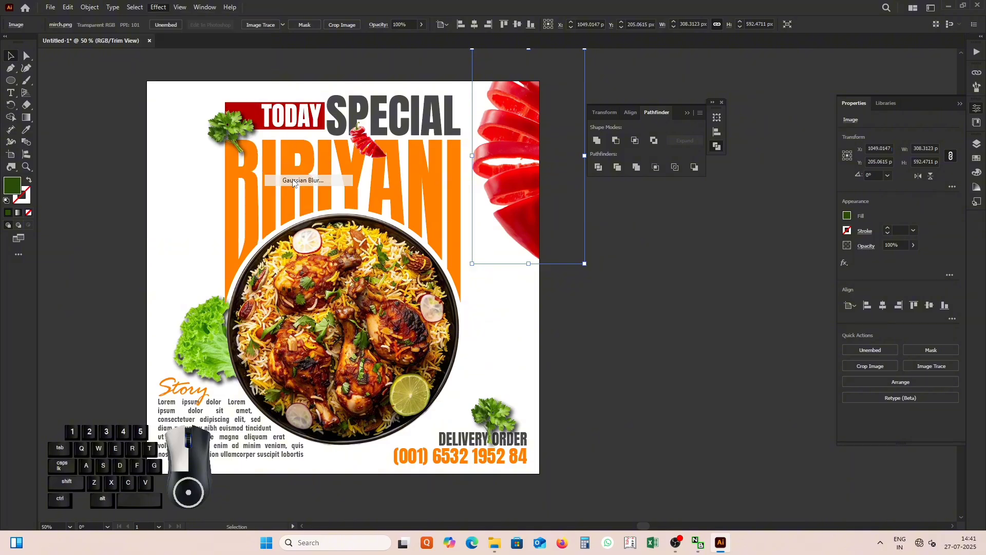
left_click(714, 326)
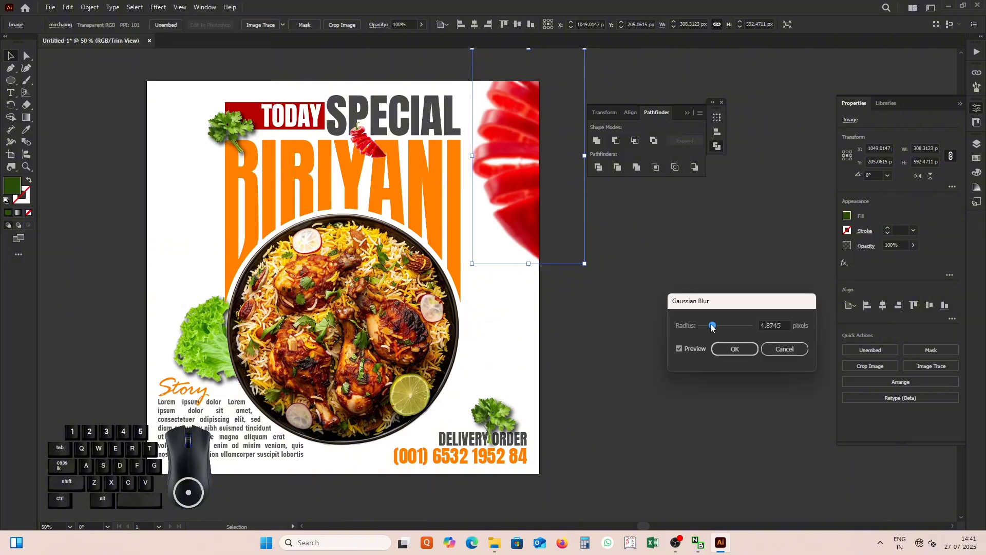
left_click_drag(712, 327, 724, 329)
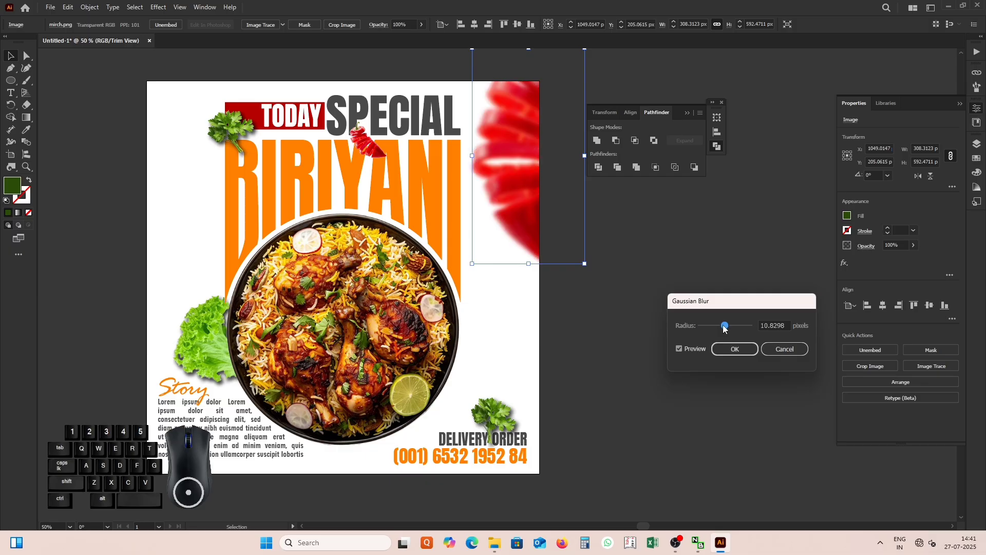
left_click(729, 349)
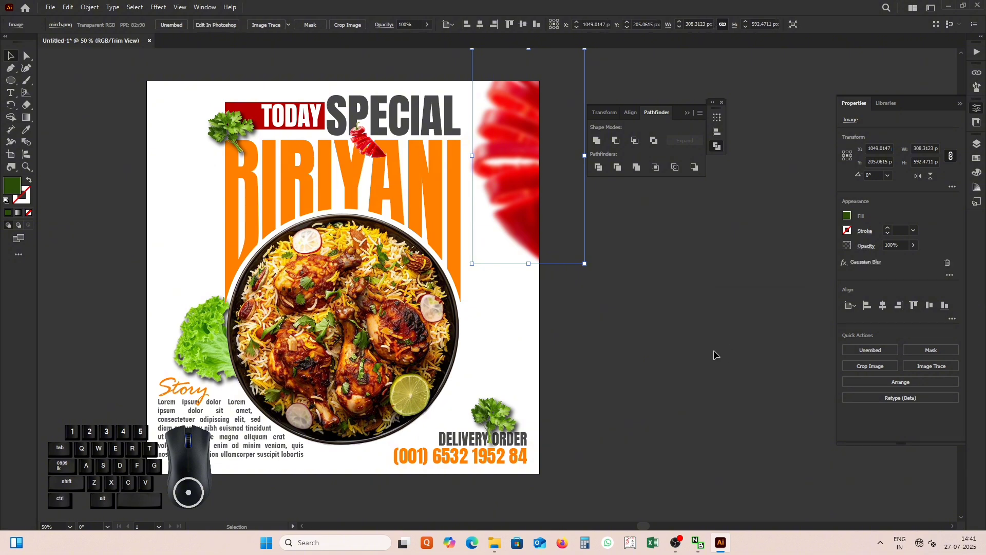
left_click(638, 330)
Apply a drop shadow with a 14 px blur to the small red chilli between SPECIAL and BIRIYANI.
left_click(367, 144)
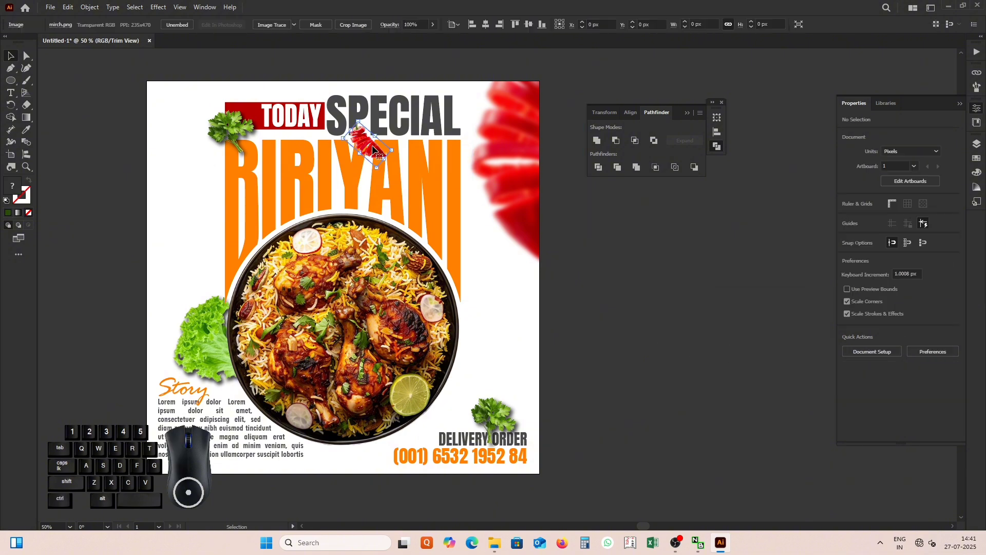
left_click(158, 7)
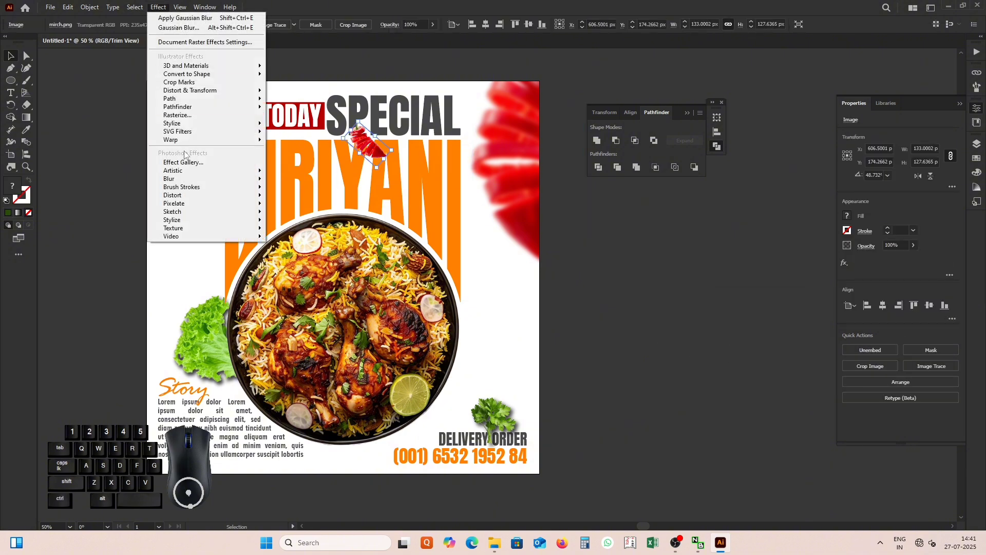
mouse_move(191, 180)
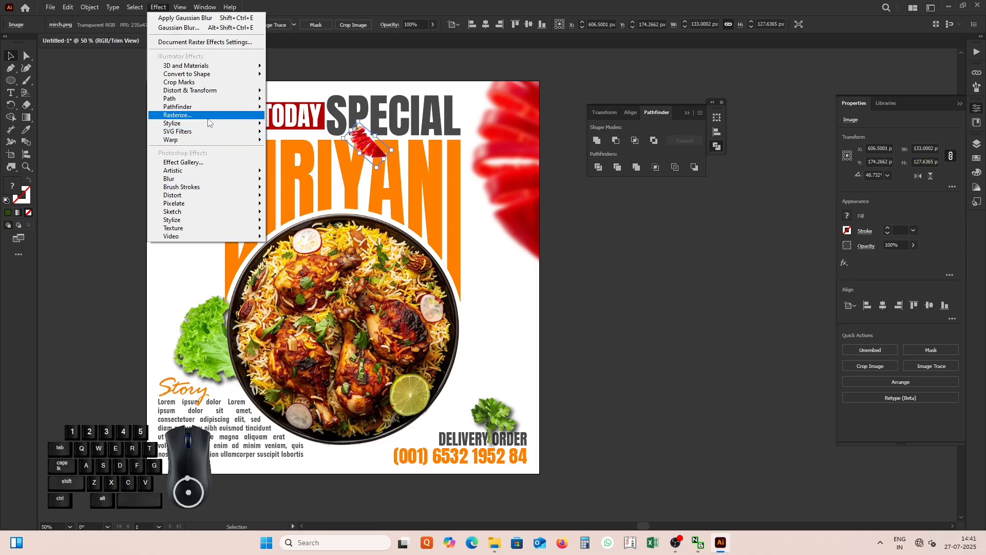
mouse_move(232, 124)
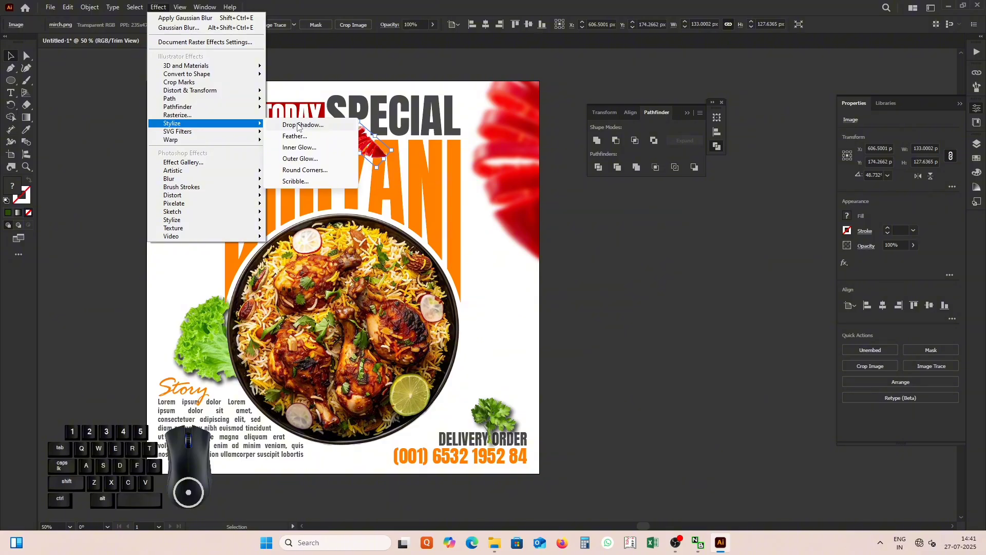
left_click(298, 124)
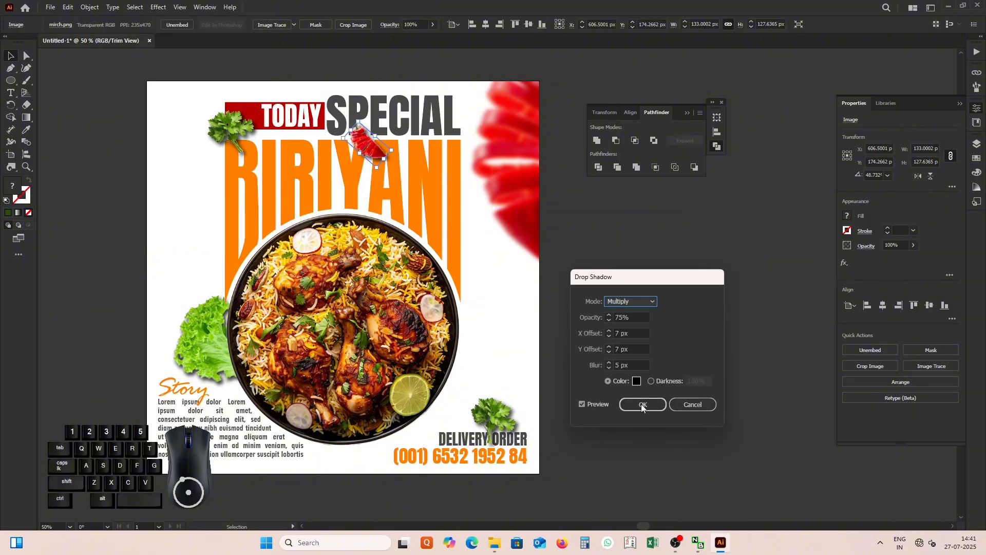
left_click(608, 362)
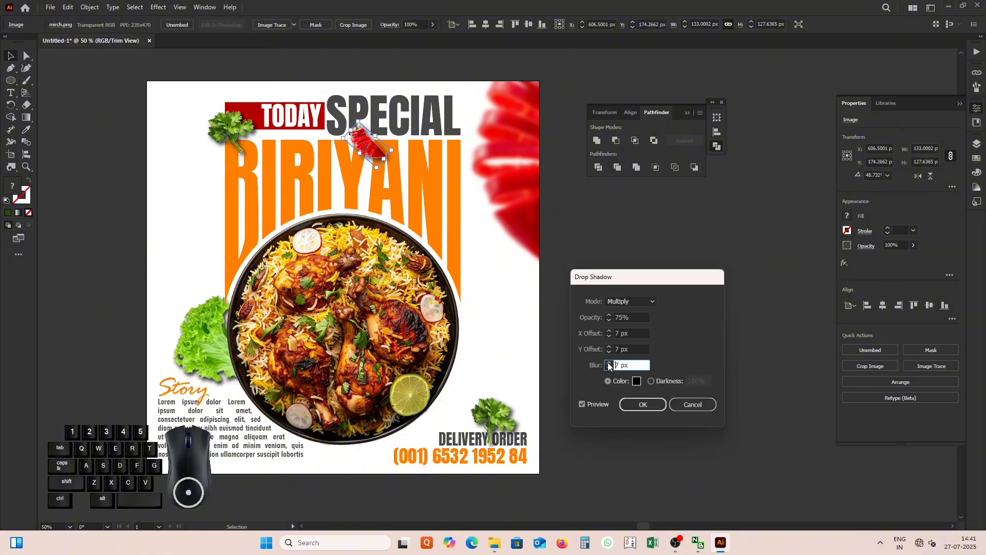
left_click(608, 362)
left_click(608, 362)
left_click(609, 362)
left_click(608, 362)
left_click(608, 362)
left_click(608, 363)
left_click(642, 405)
left_click(568, 325)
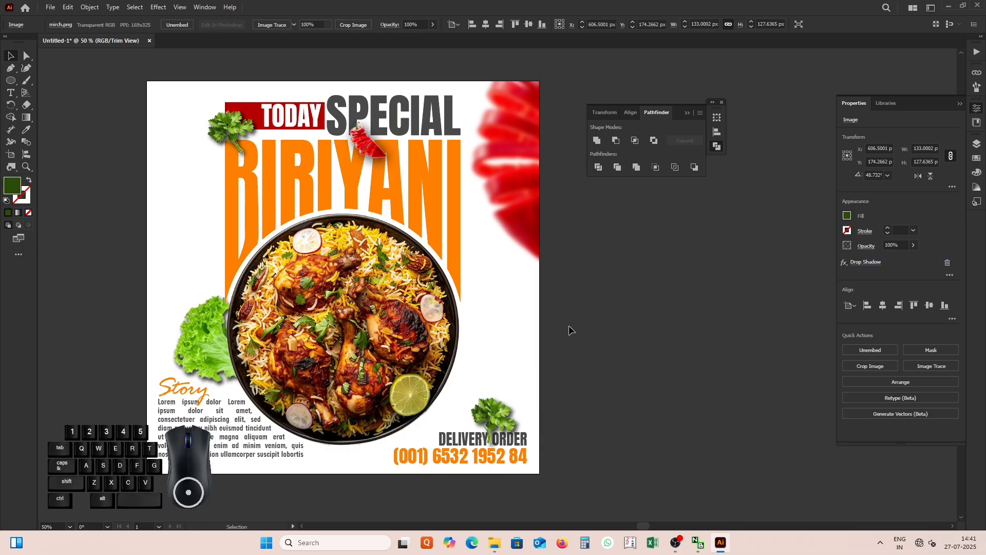
Duplicate the tomato slice at about 154 × 159 px and tuck the copy against the plate's right edge.
left_click_drag(173, 185, 525, 349)
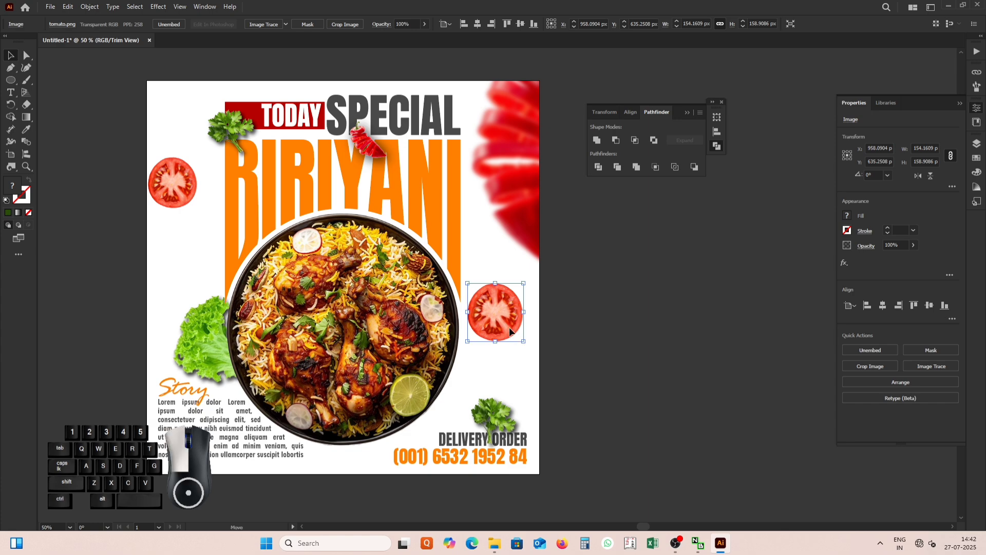
left_click_drag(501, 329, 466, 366)
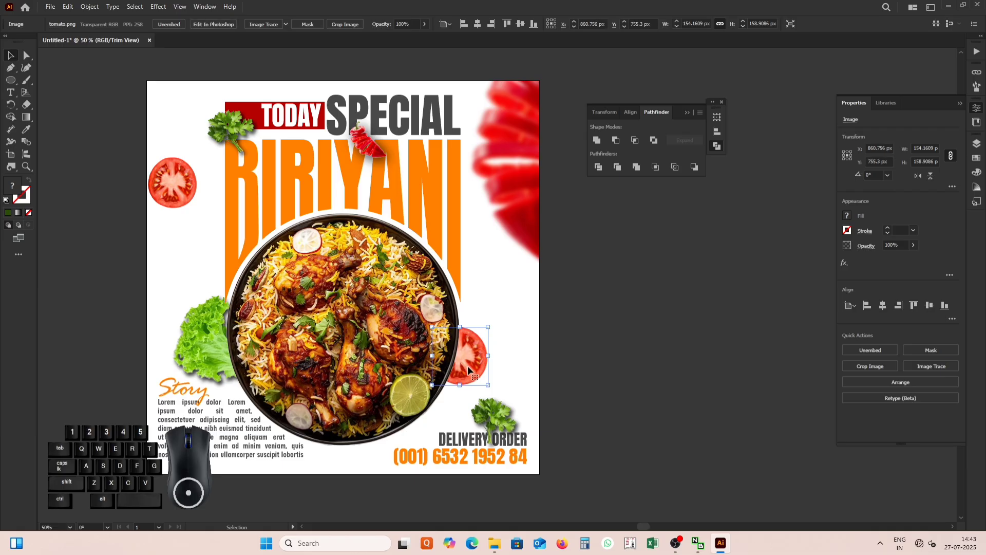
Apply a drop shadow with the existing settings to the tomato slice at the plate's right edge.
left_click(158, 7)
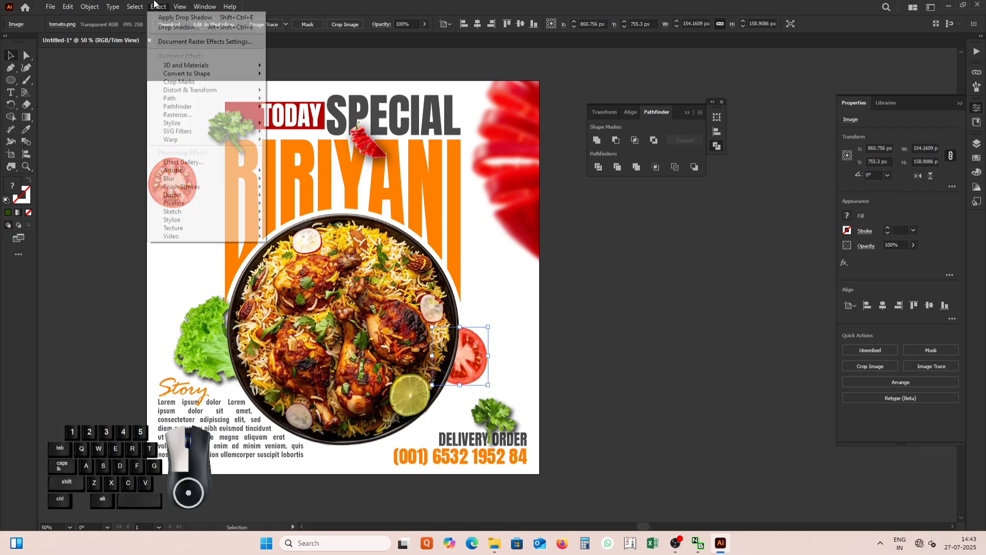
mouse_move(180, 124)
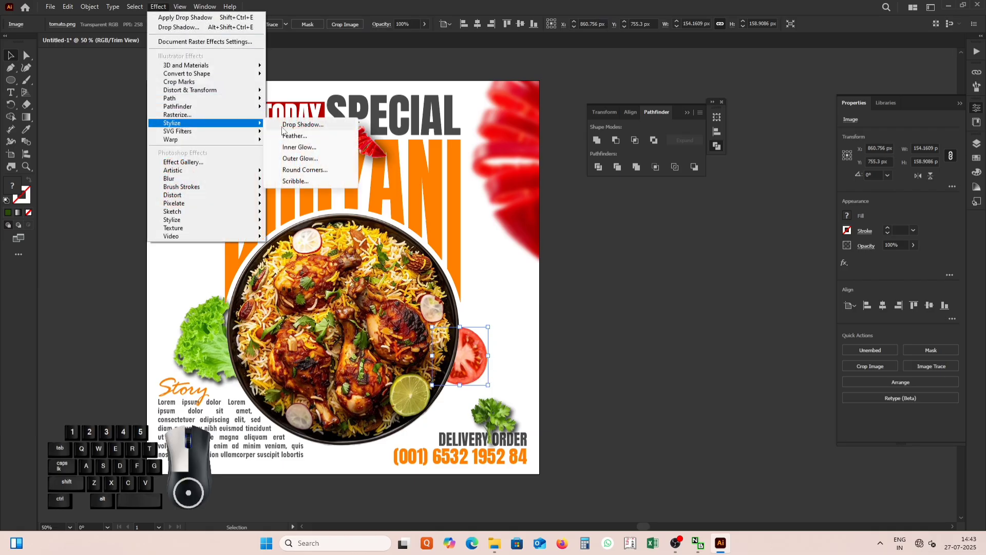
left_click(280, 127)
left_click(631, 407)
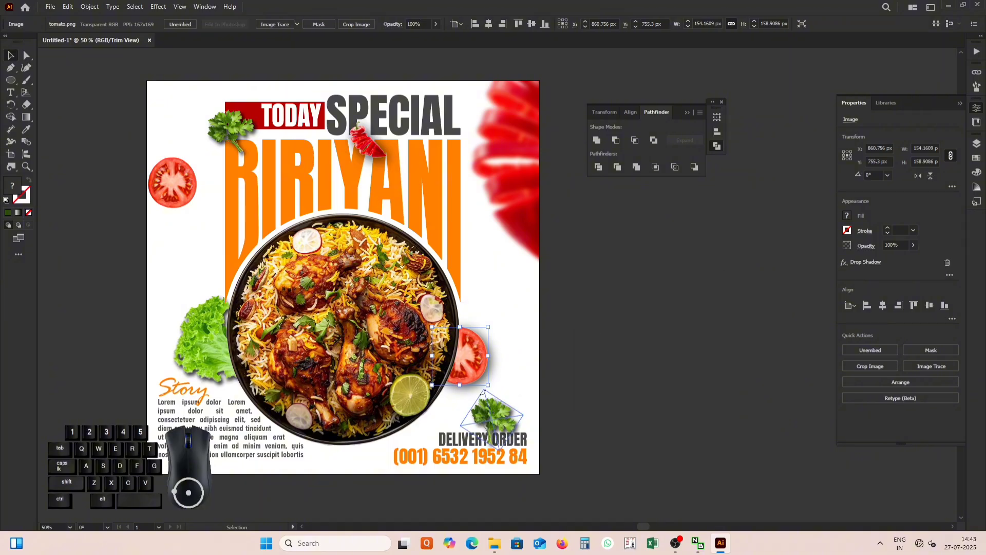
left_click(504, 300)
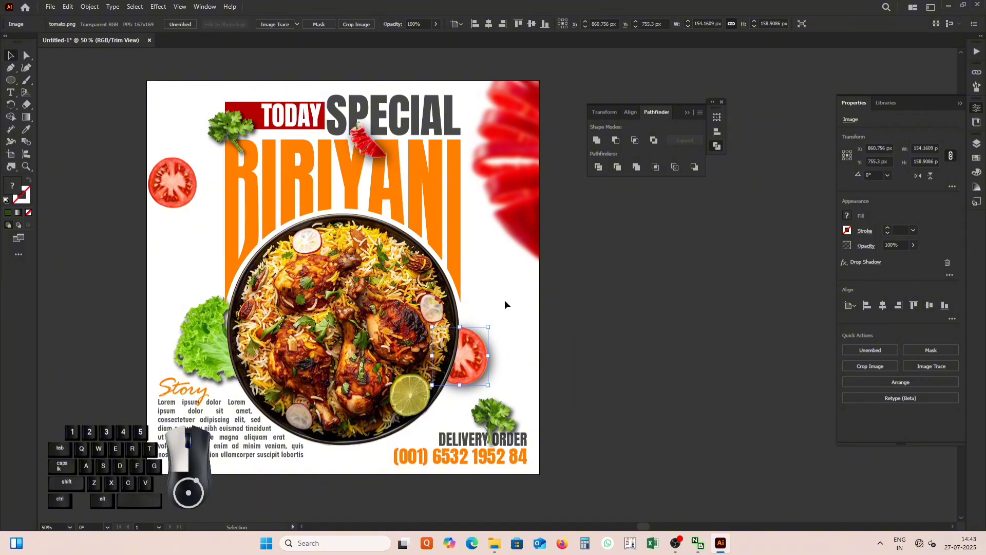
Apply a drop shadow to the tomato slice near the poster's left edge with 53% opacity, 7 px offsets and a blur below 7 px.
left_click(191, 186)
left_click(158, 6)
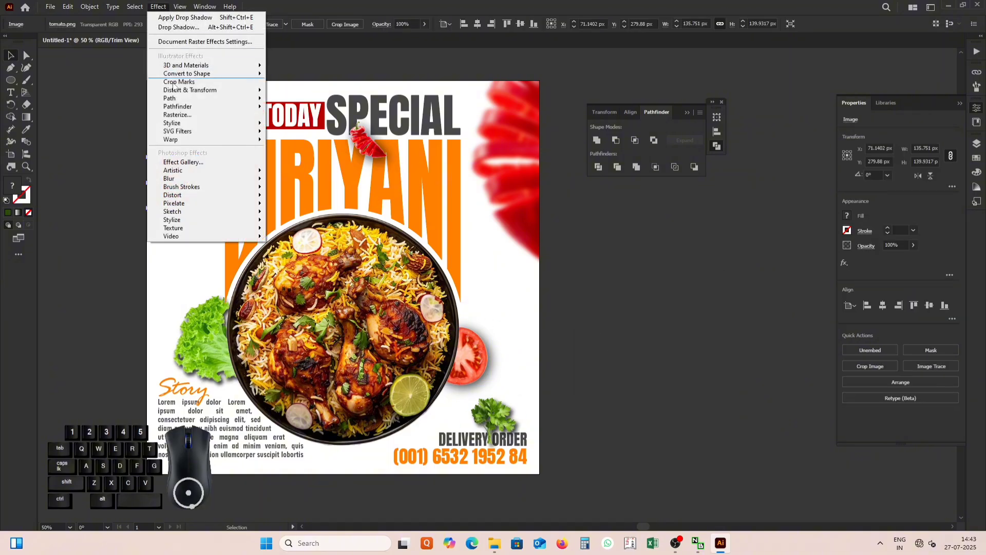
mouse_move(175, 124)
left_click(280, 127)
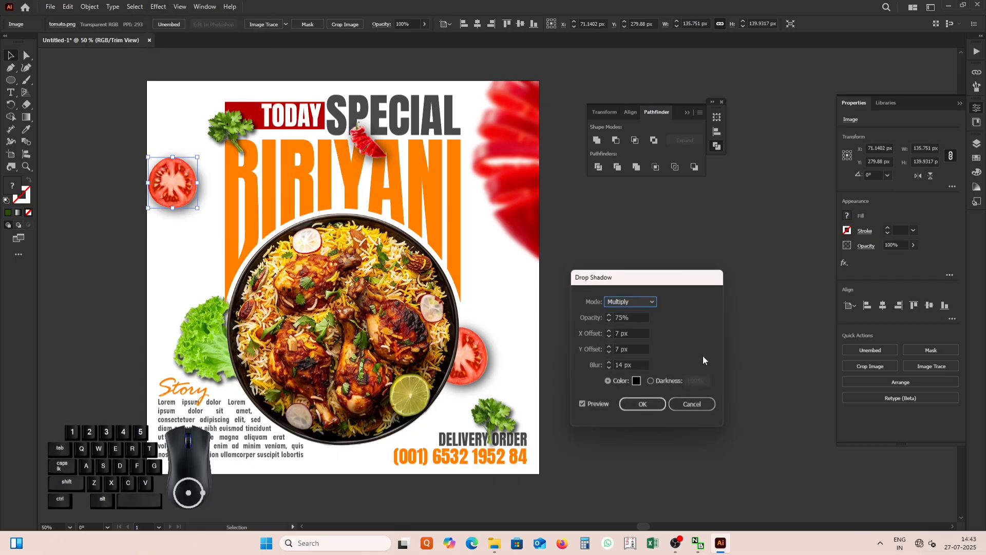
left_click(609, 368)
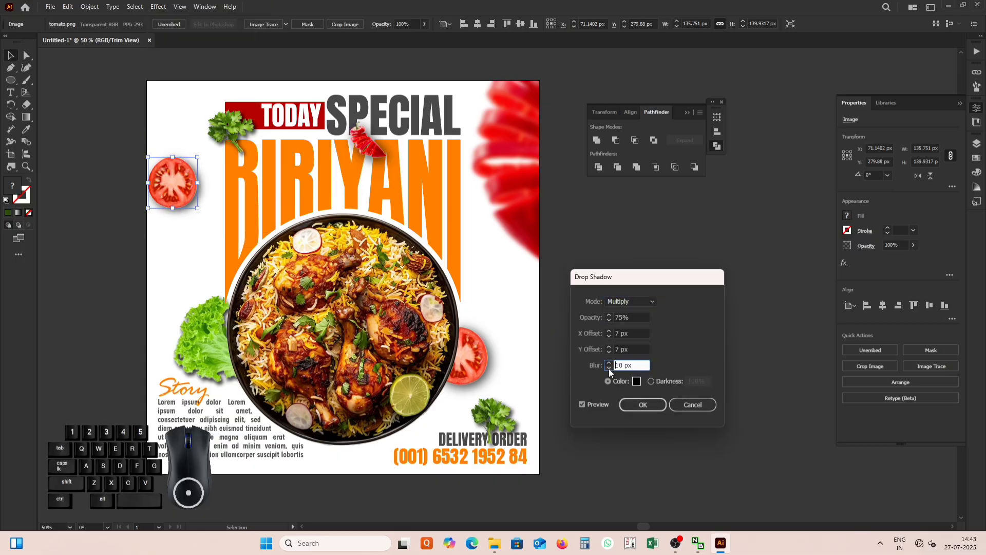
left_click(608, 367)
left_click(609, 368)
left_click(609, 319)
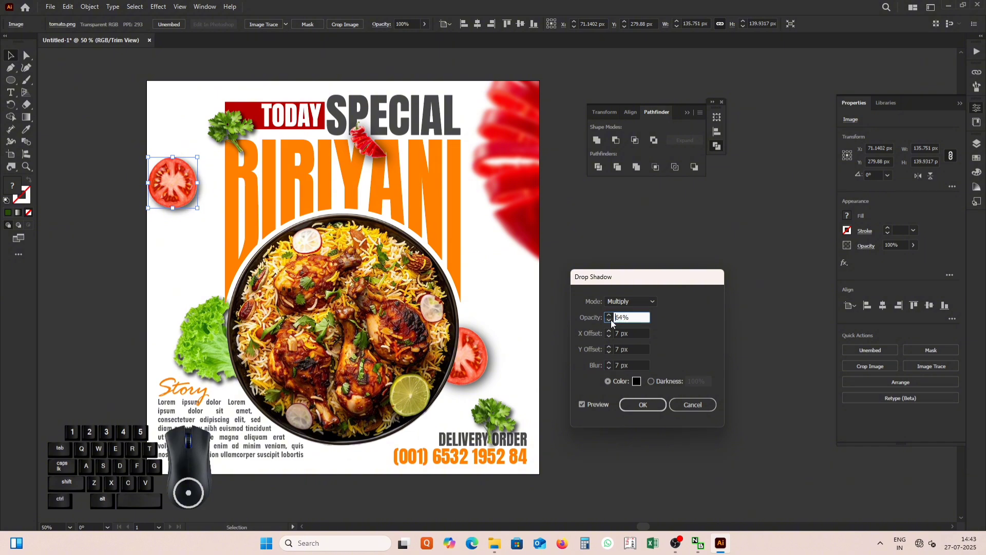
left_click(612, 320)
left_click(611, 319)
left_click(610, 319)
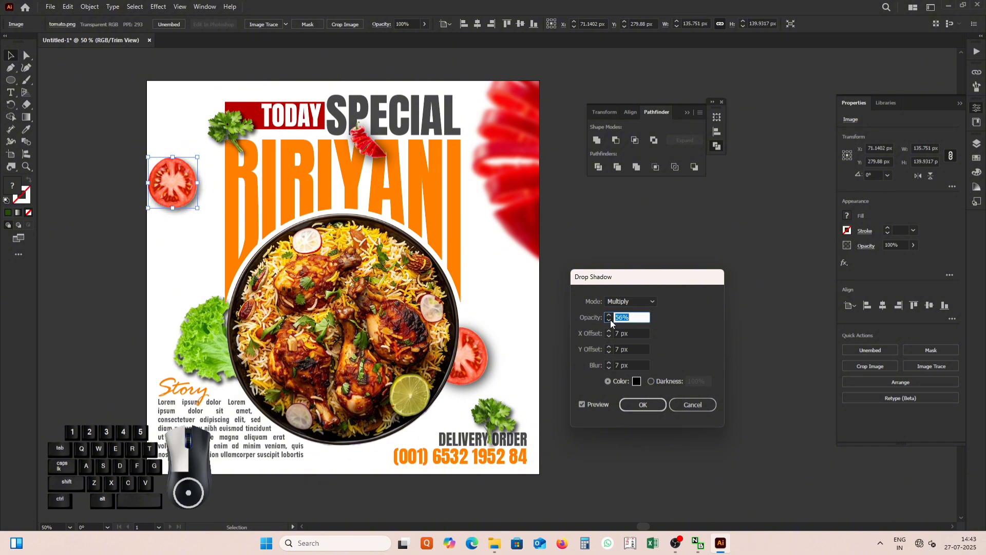
left_click(609, 368)
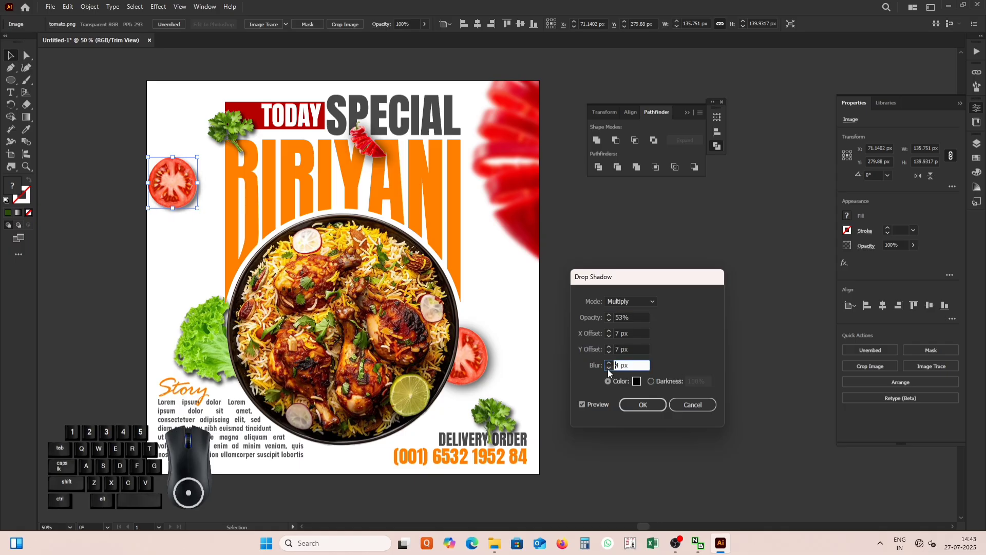
left_click(641, 404)
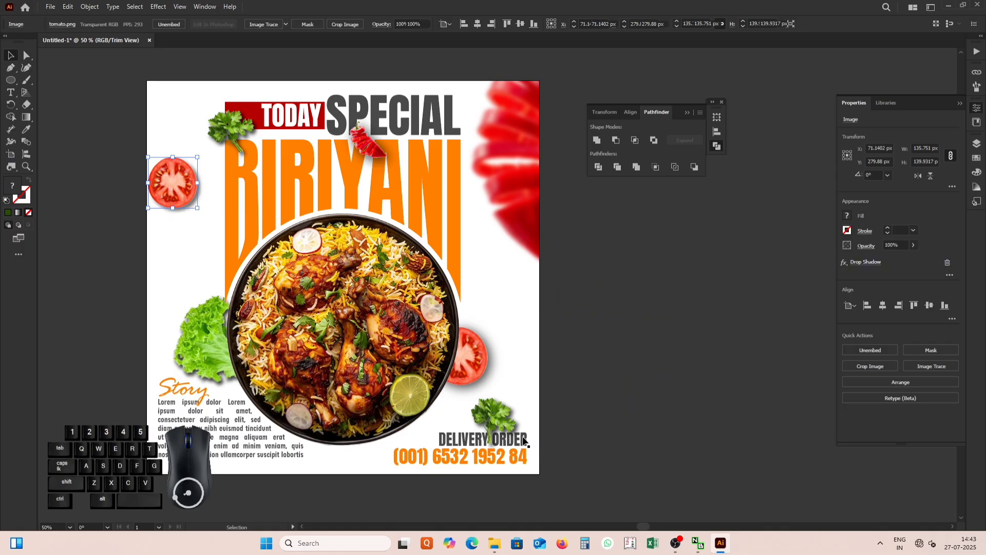
left_click(509, 354)
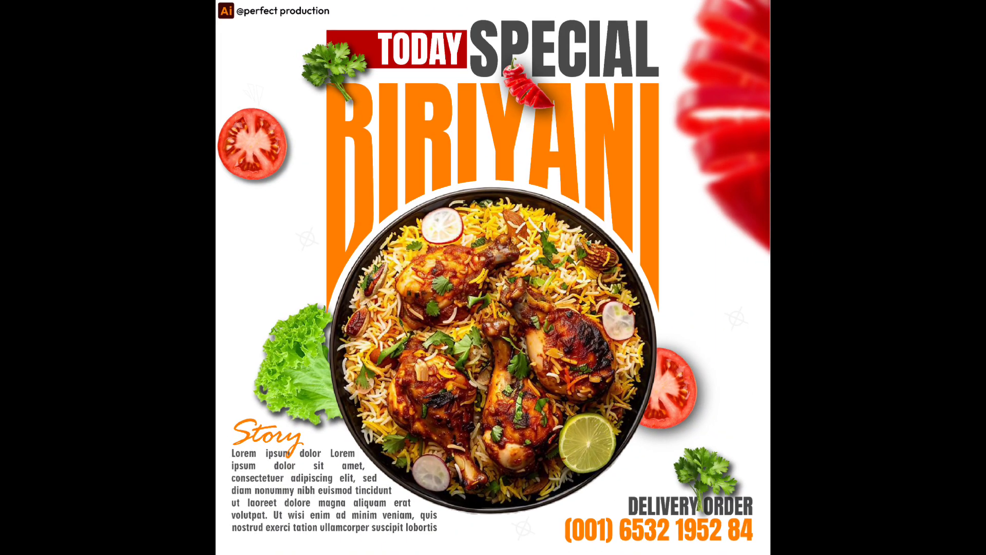